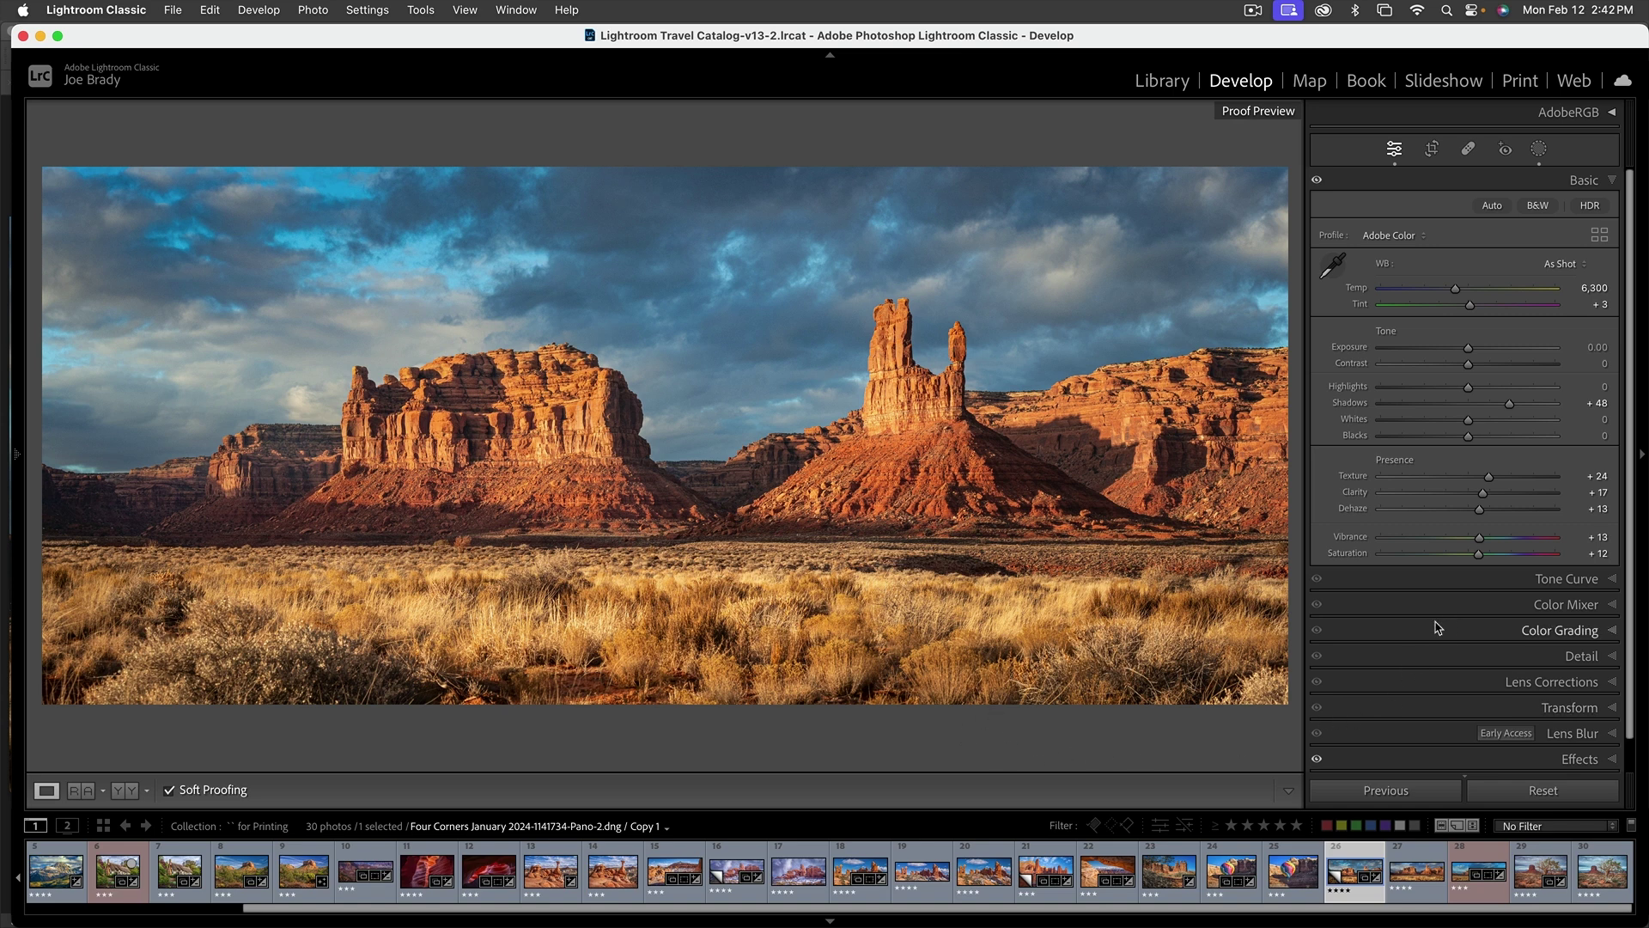
In the Color Mixer's HSL Hue panel, drag on the sky with the targeted tool to set Blue to +1.
left_click(1565, 584)
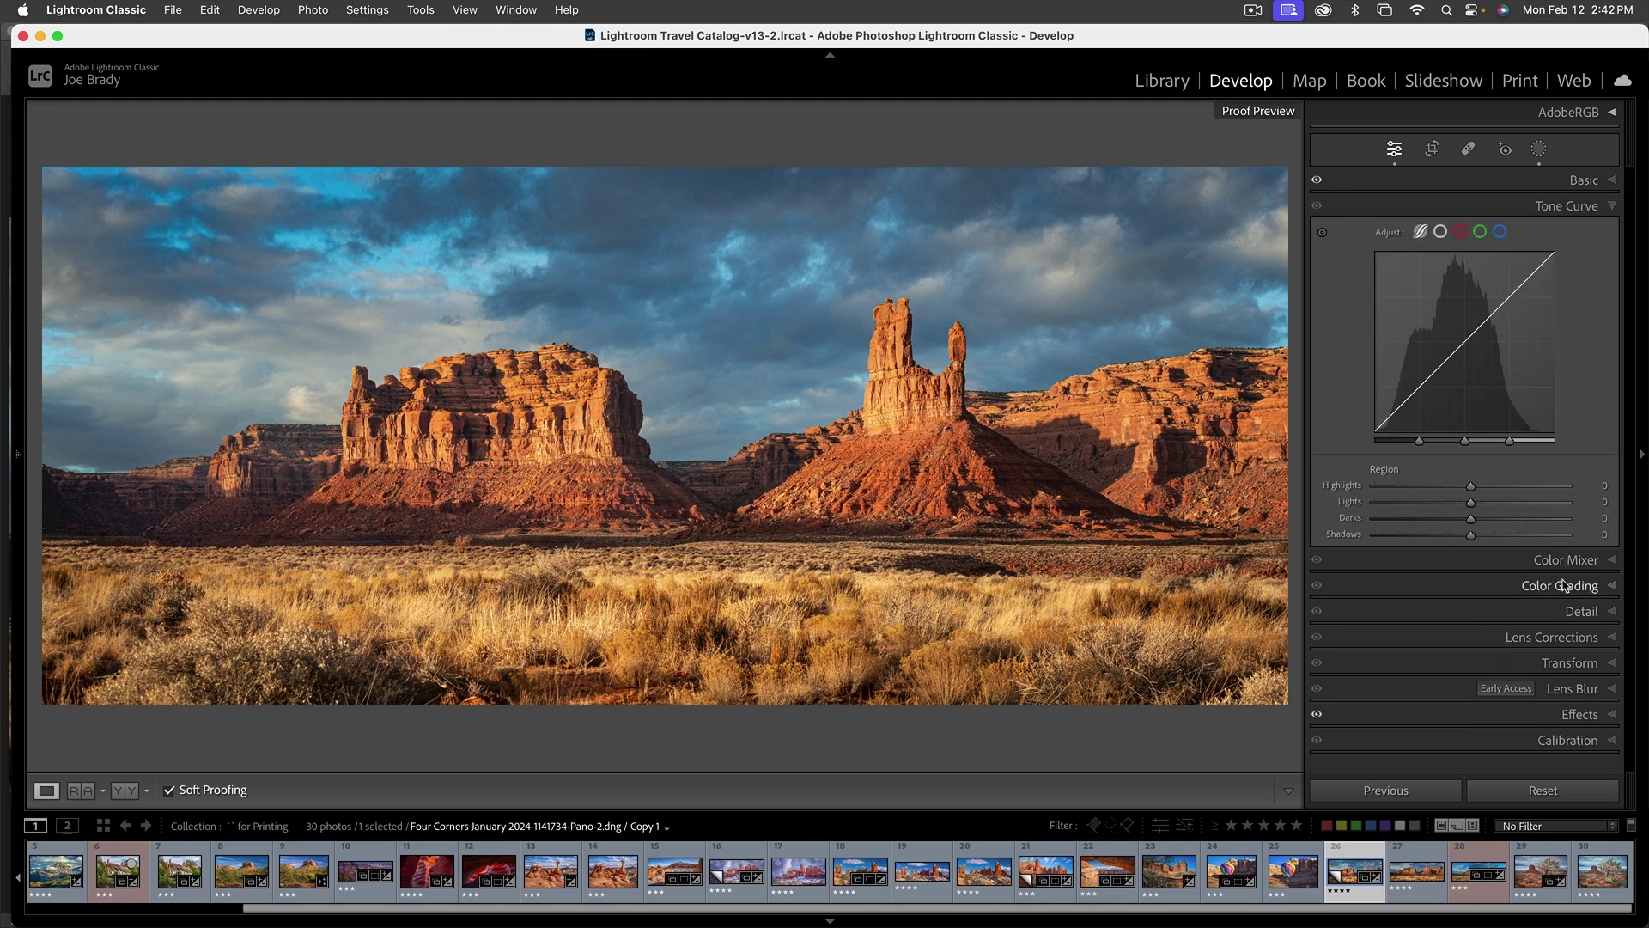
left_click(1565, 586)
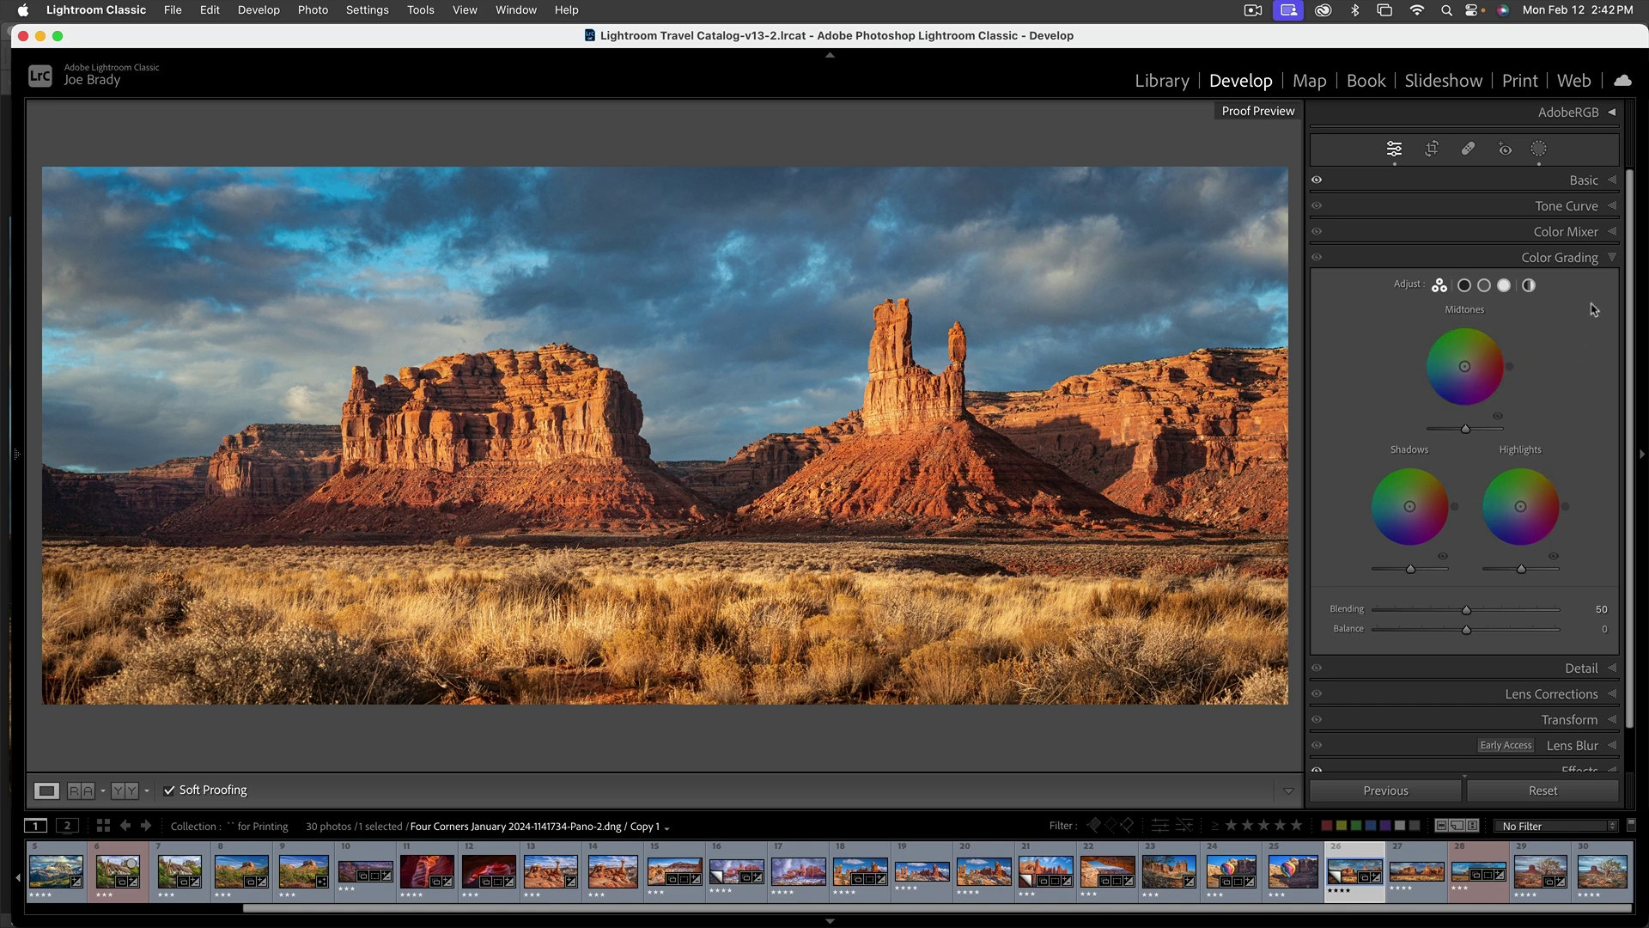
left_click(1599, 232)
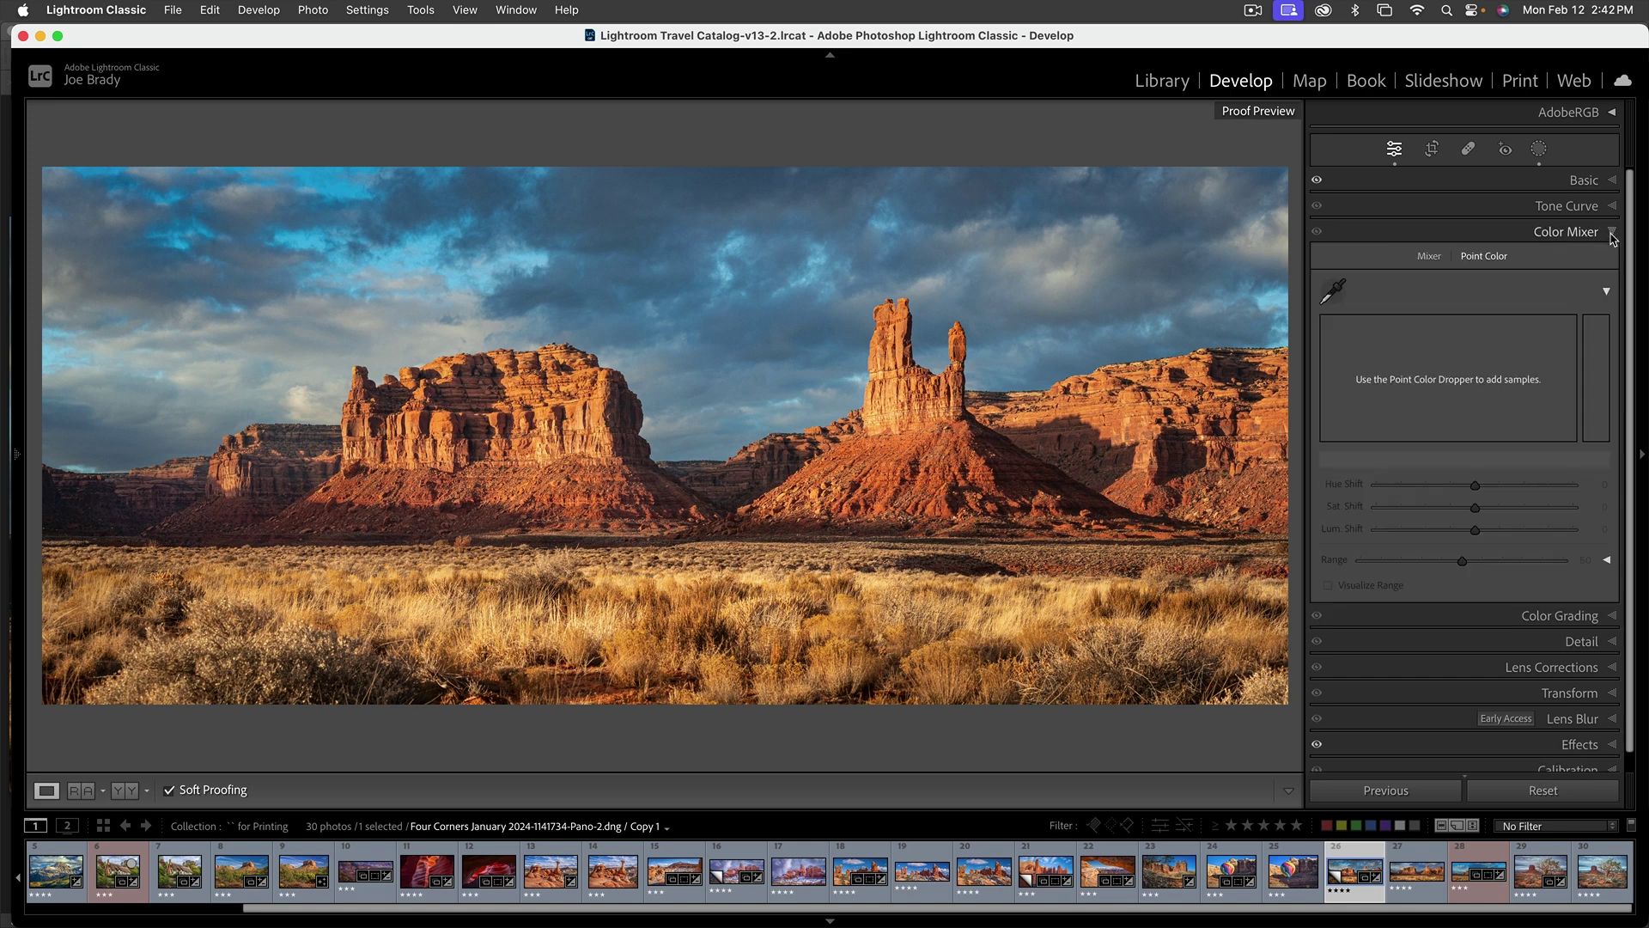
left_click(1429, 256)
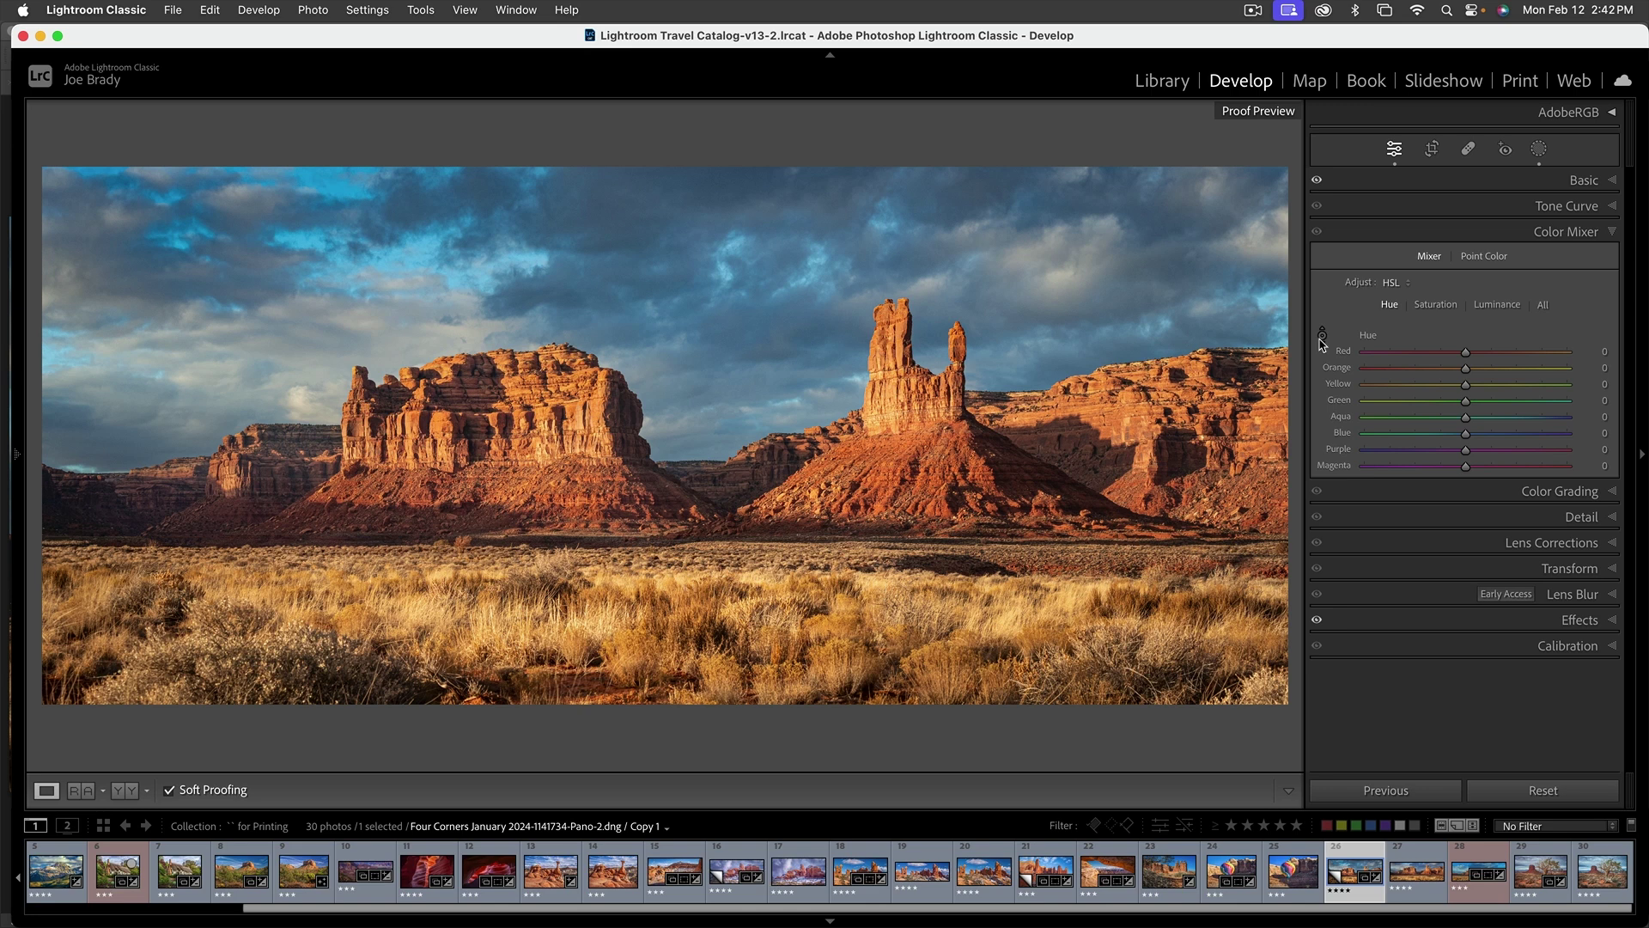
left_click(1322, 336)
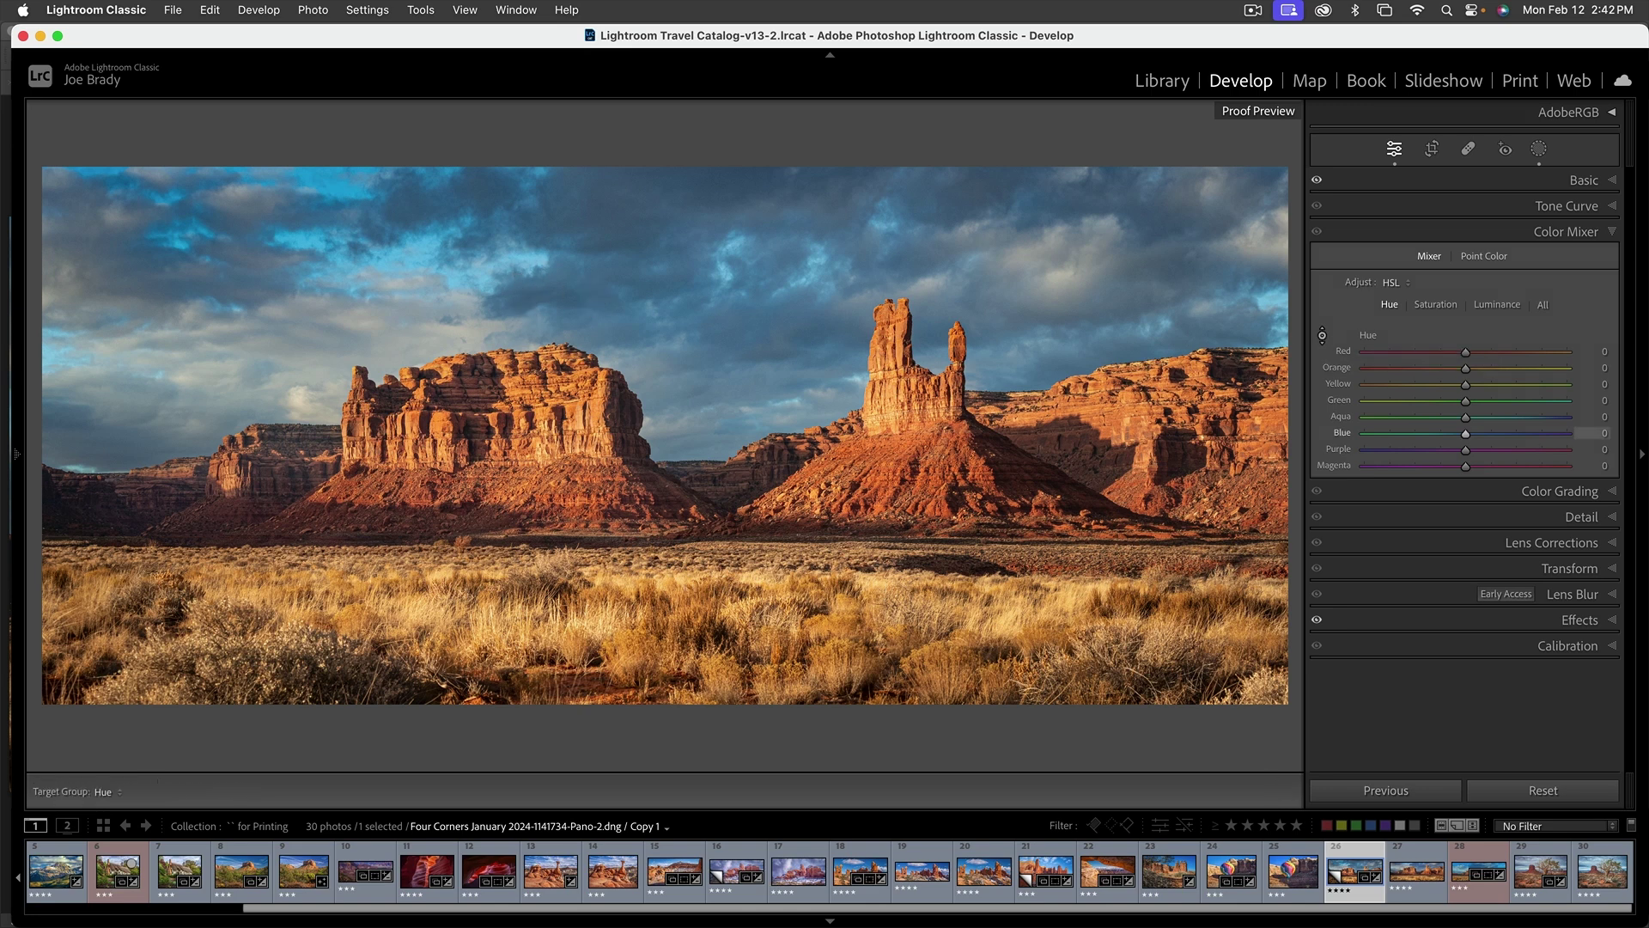
mouse_move(592, 296)
left_mouse_down()
mouse_move(592, 275)
mouse_move(592, 309)
mouse_move(593, 274)
mouse_move(593, 310)
mouse_move(591, 290)
left_mouse_up()
Switch to Photoshop and zoom to 100% on the base of the butte.
key("super+Tab")
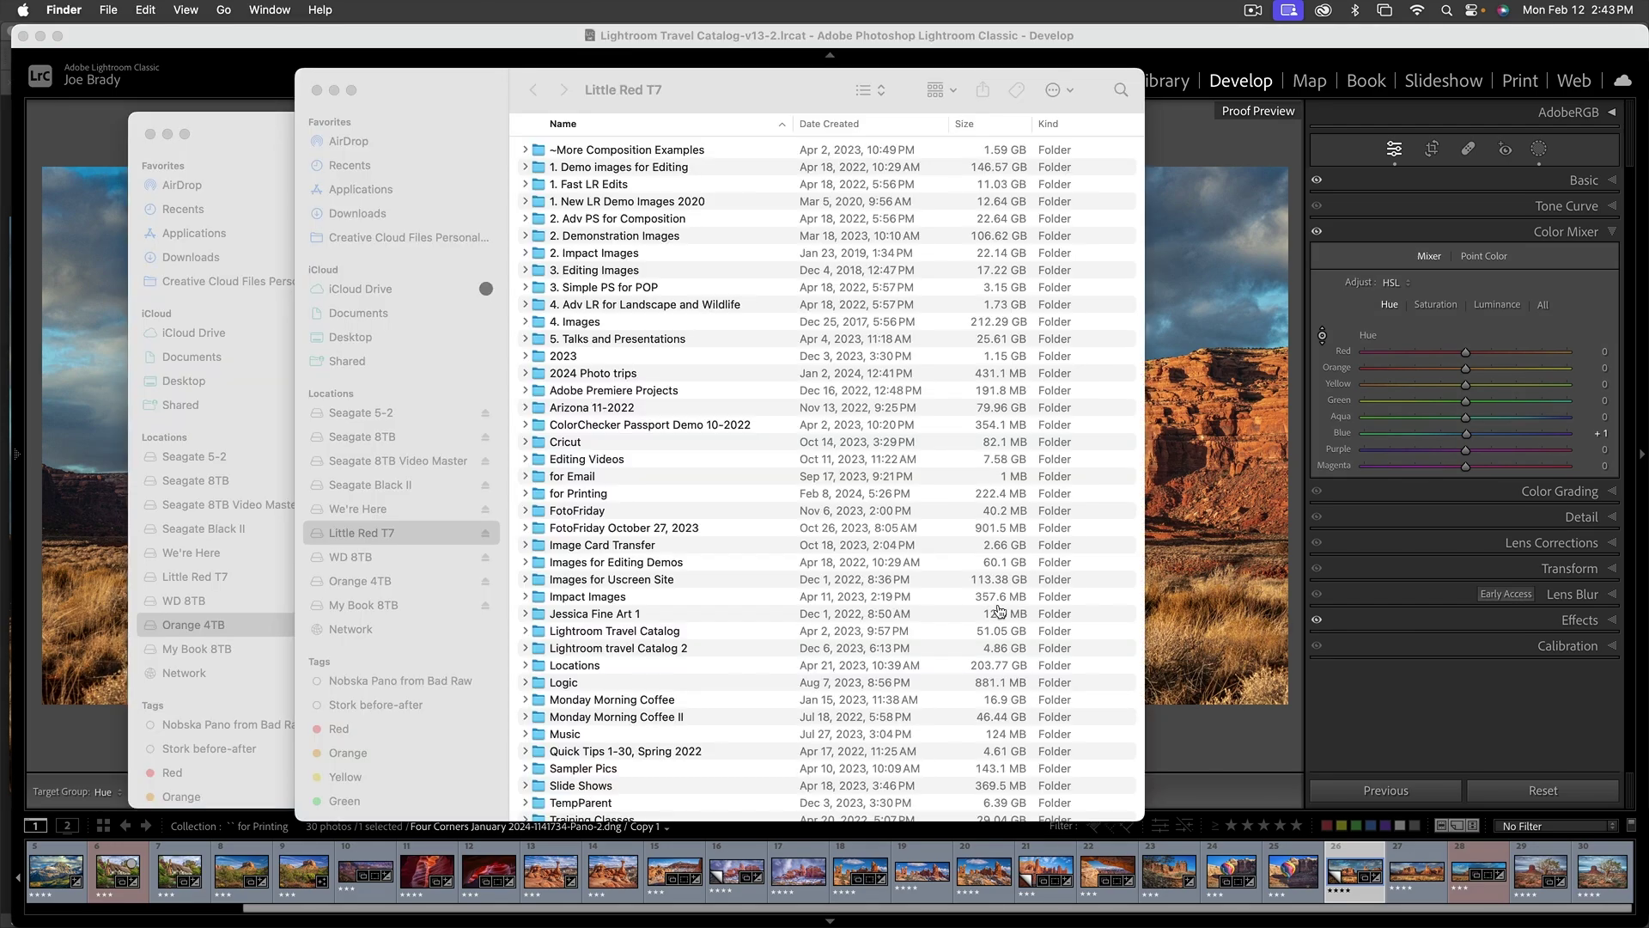
key("super+Tab")
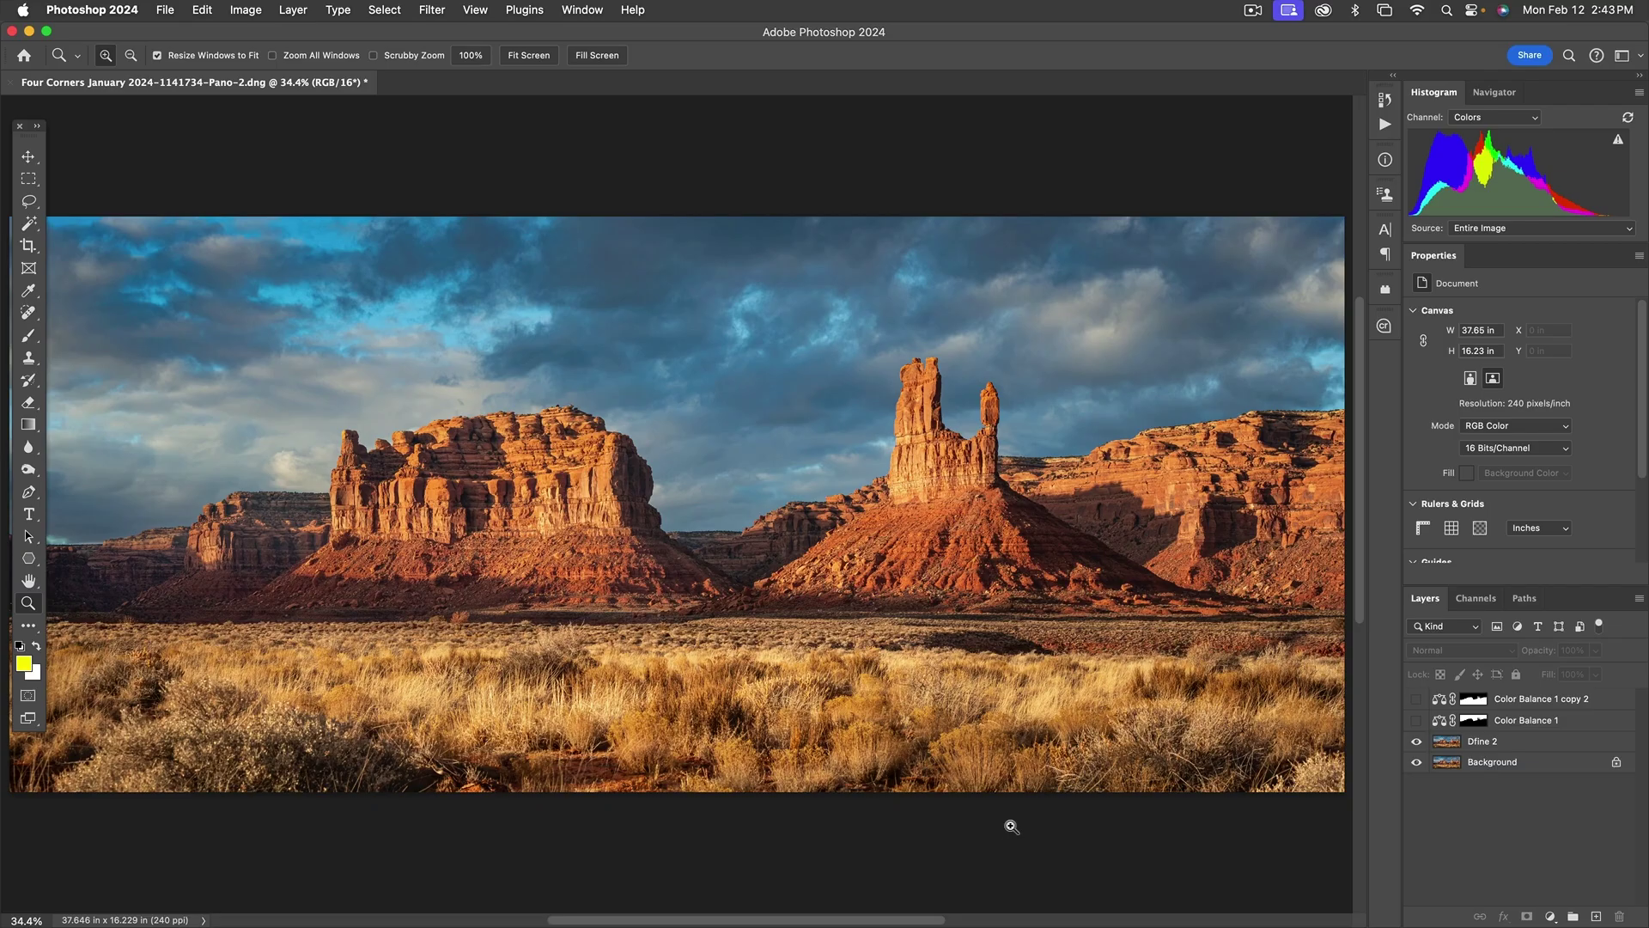
left_click(945, 496)
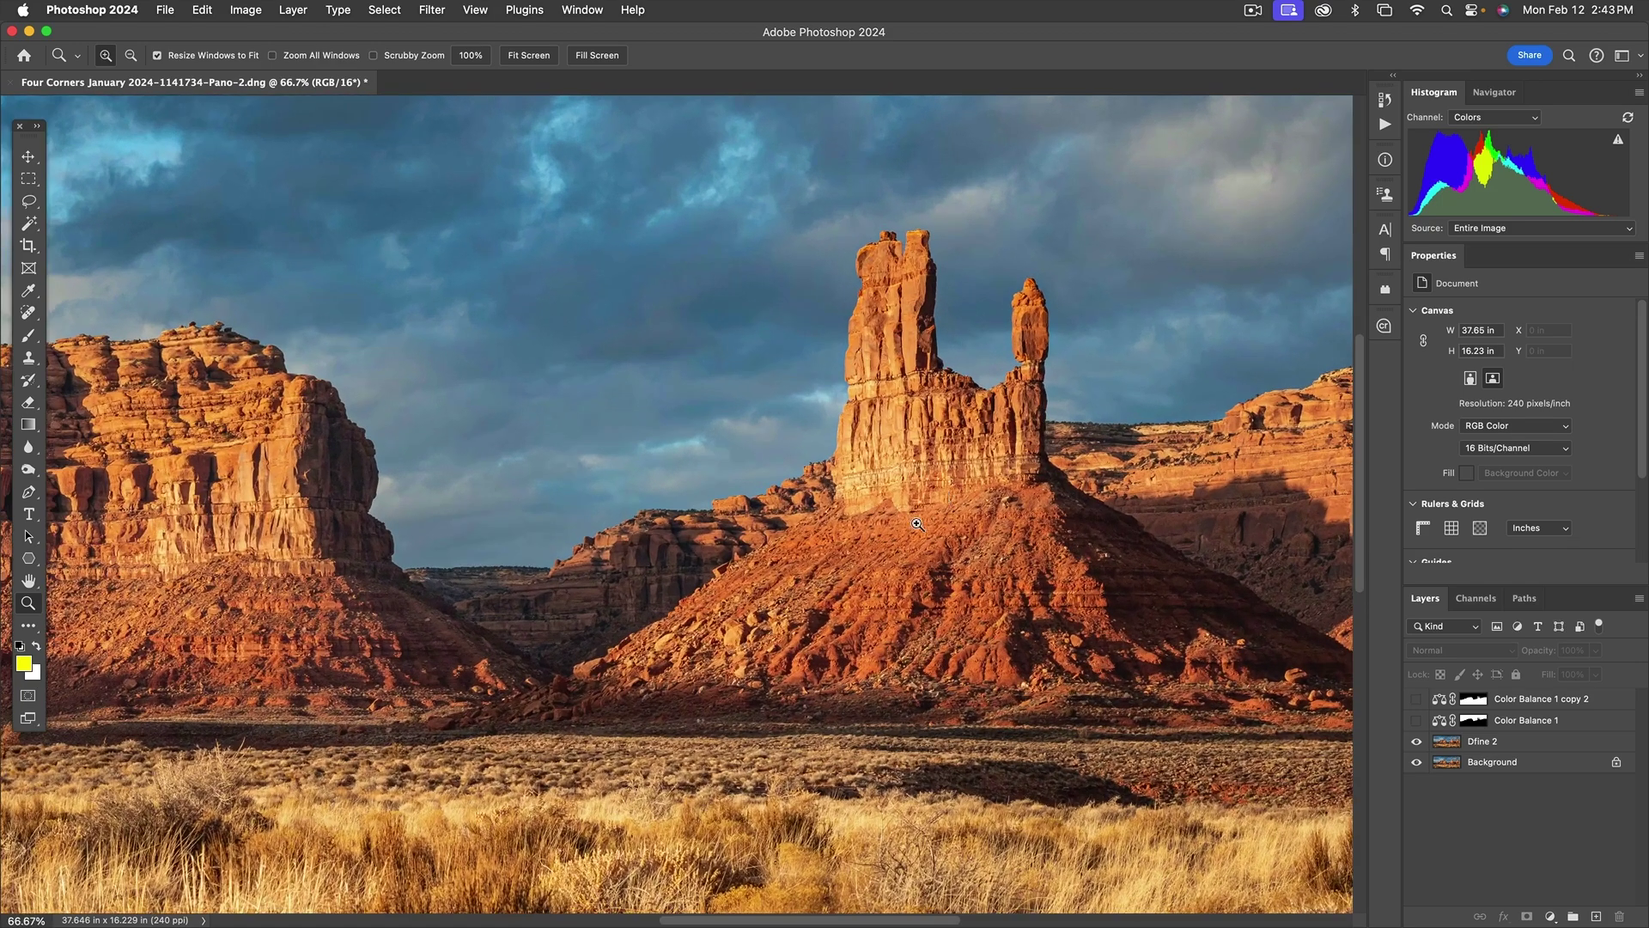
left_click(919, 522)
Pan through the foreground grasses and bottom edge, then fit the panorama to the window.
left_click_drag(978, 709, 795, 520)
left_click_drag(823, 726, 858, 381)
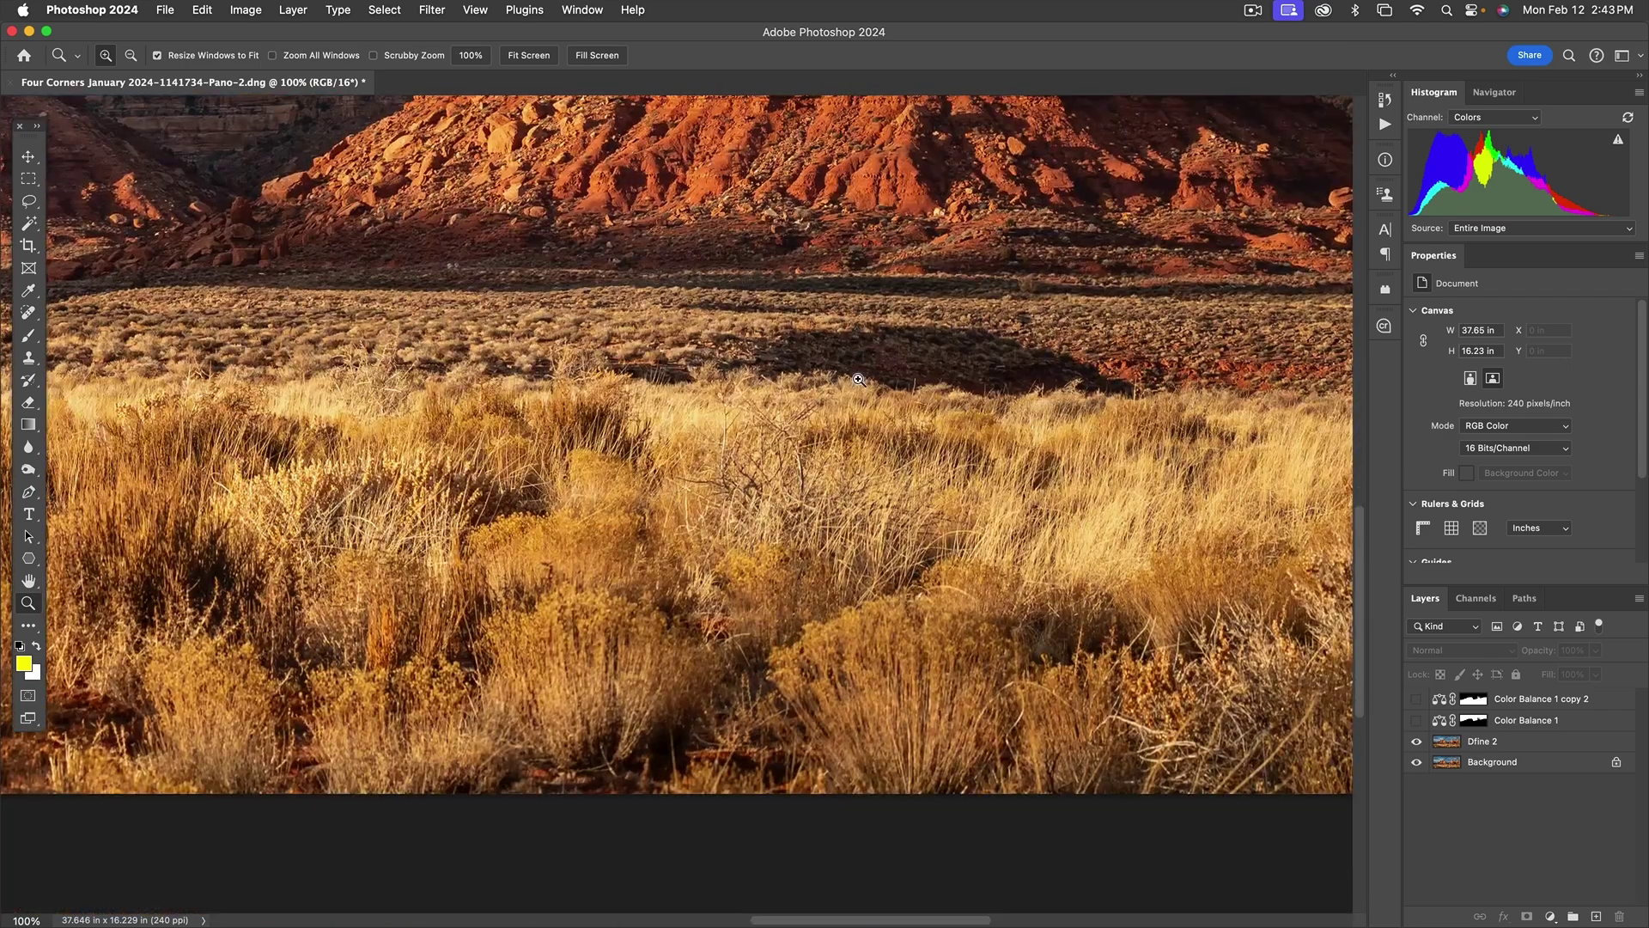
left_click_drag(541, 498, 1451, 571)
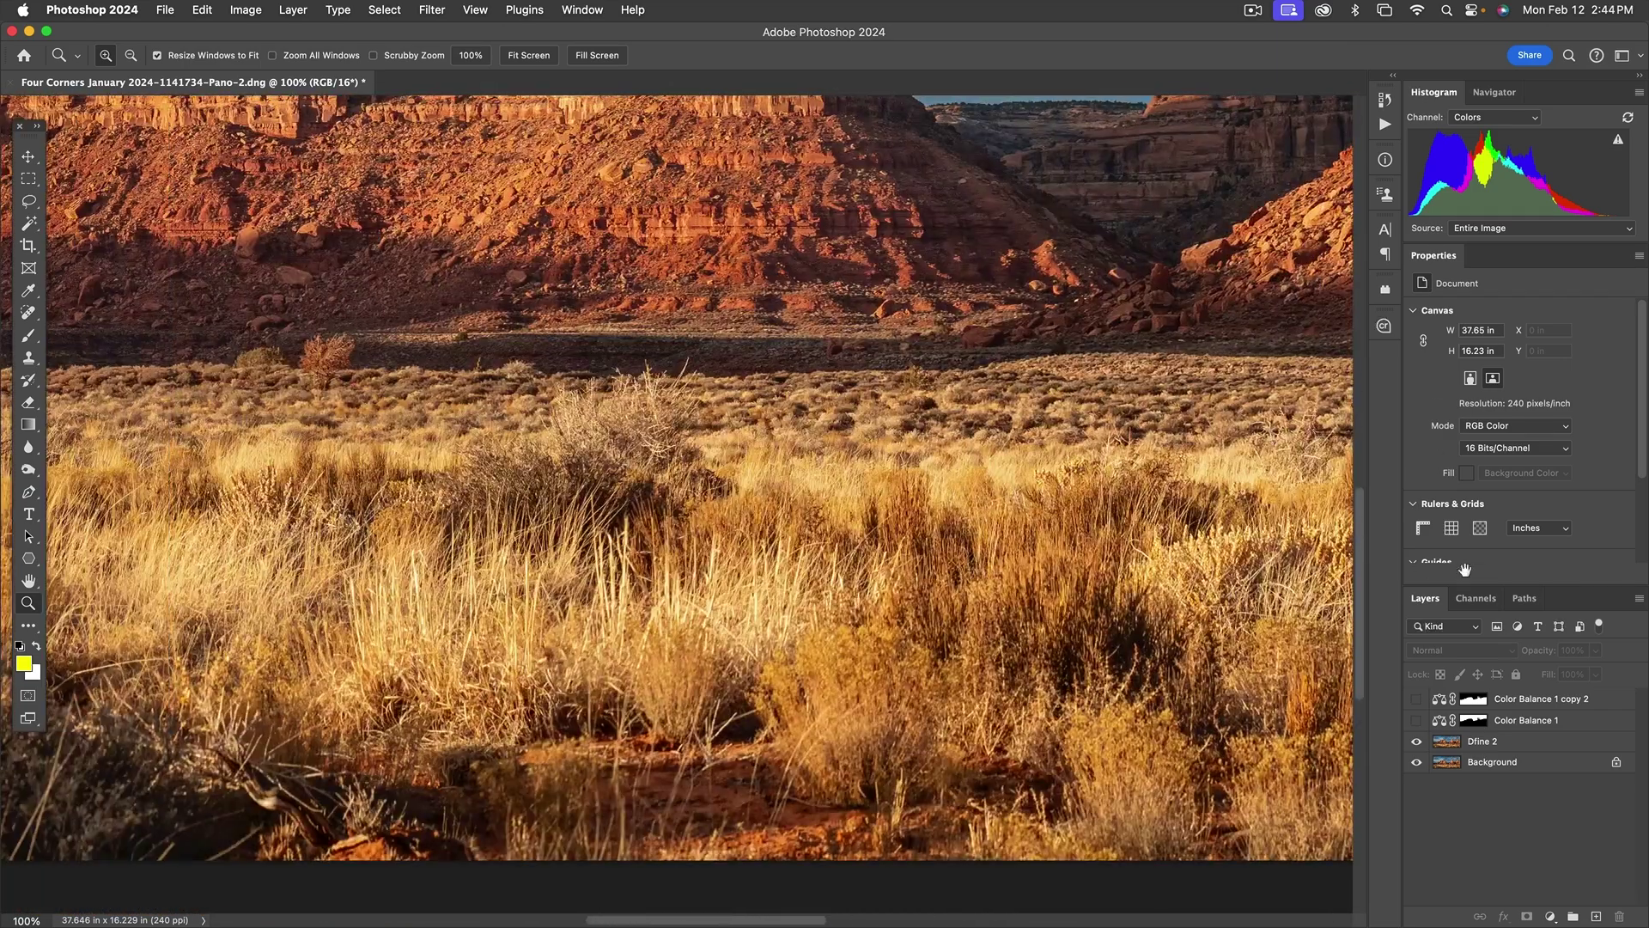
scroll(854, 430, "up", 10)
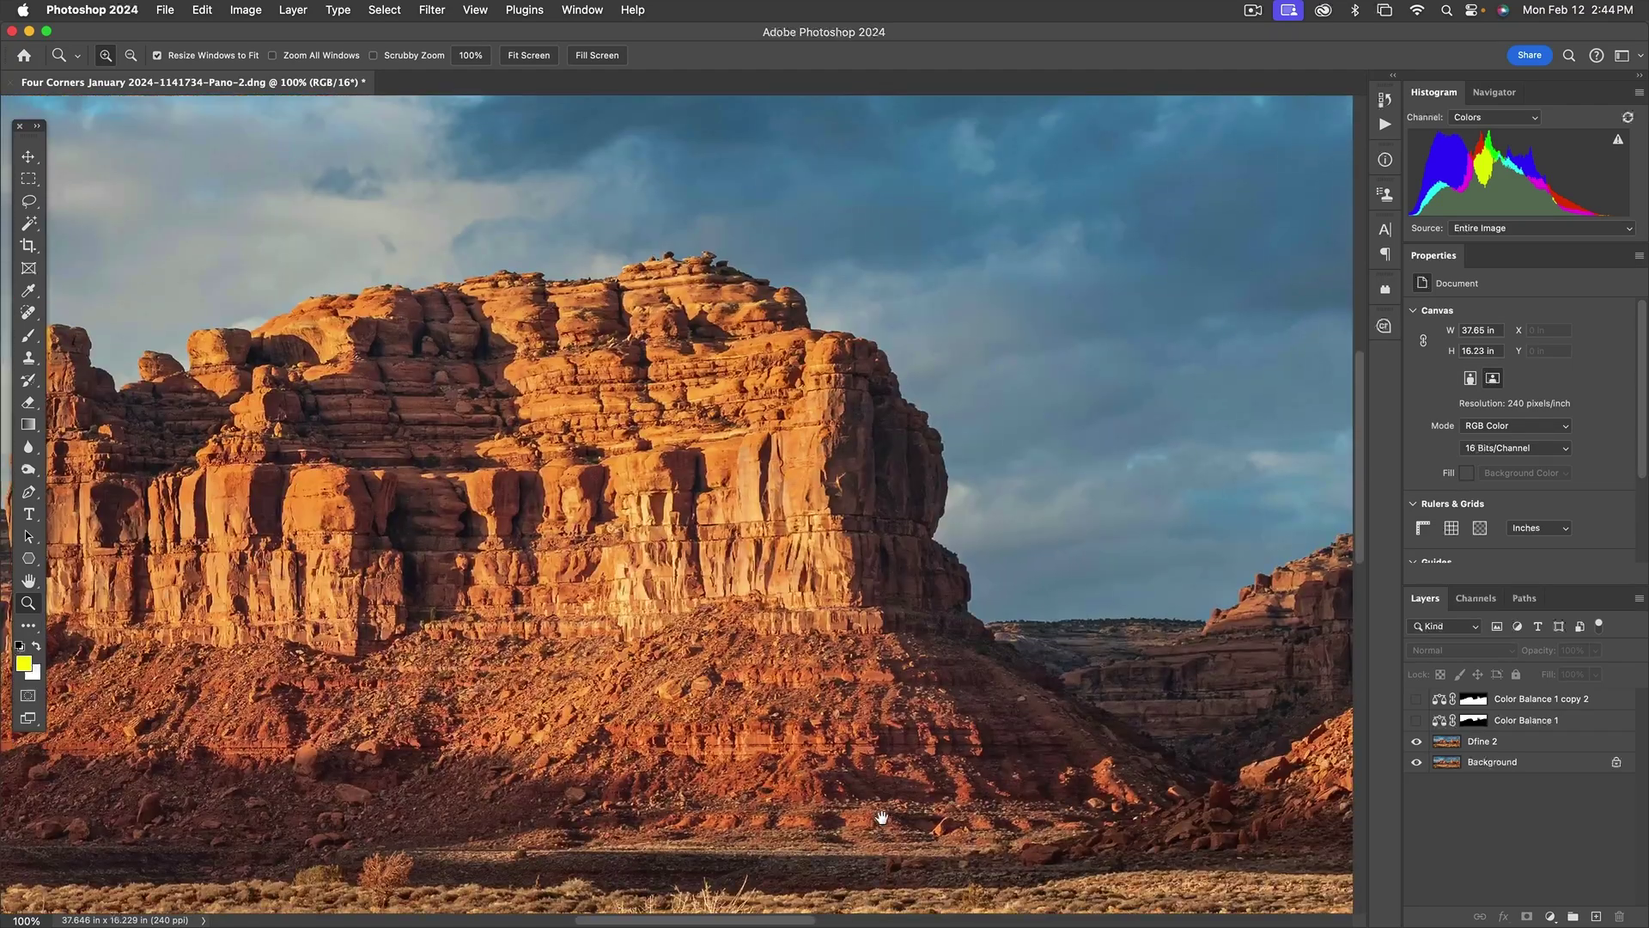
left_click_drag(1068, 589, 600, 512)
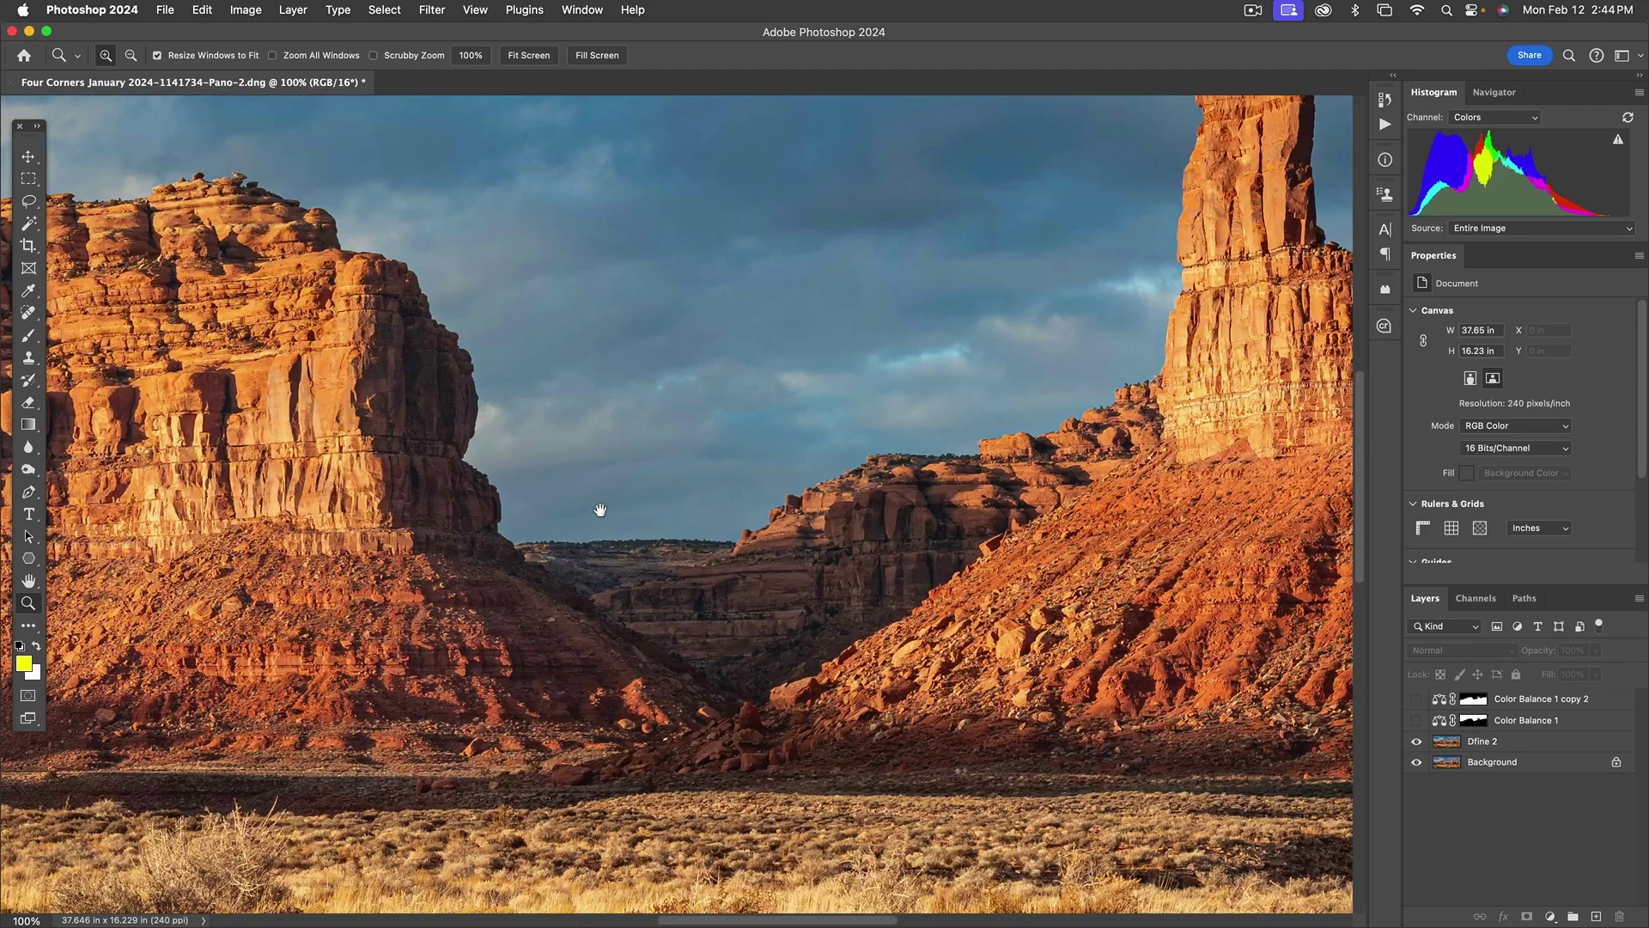
key("super+0")
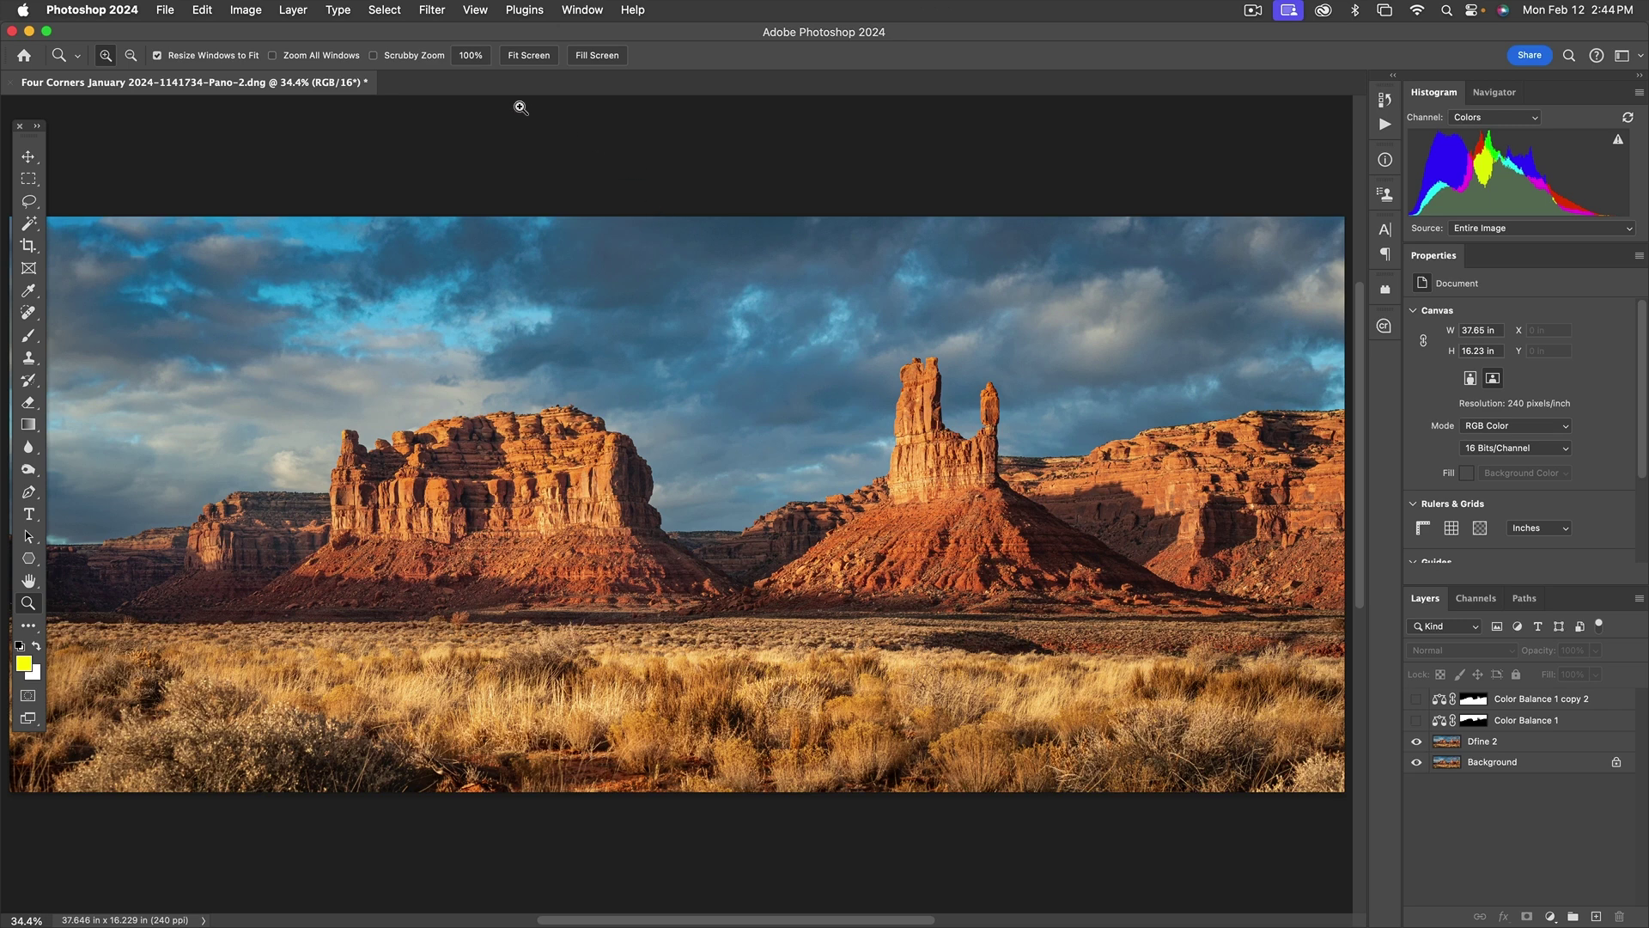
Make the Dfine 2 layer active and select the sky with Select > Sky.
left_click(401, 12)
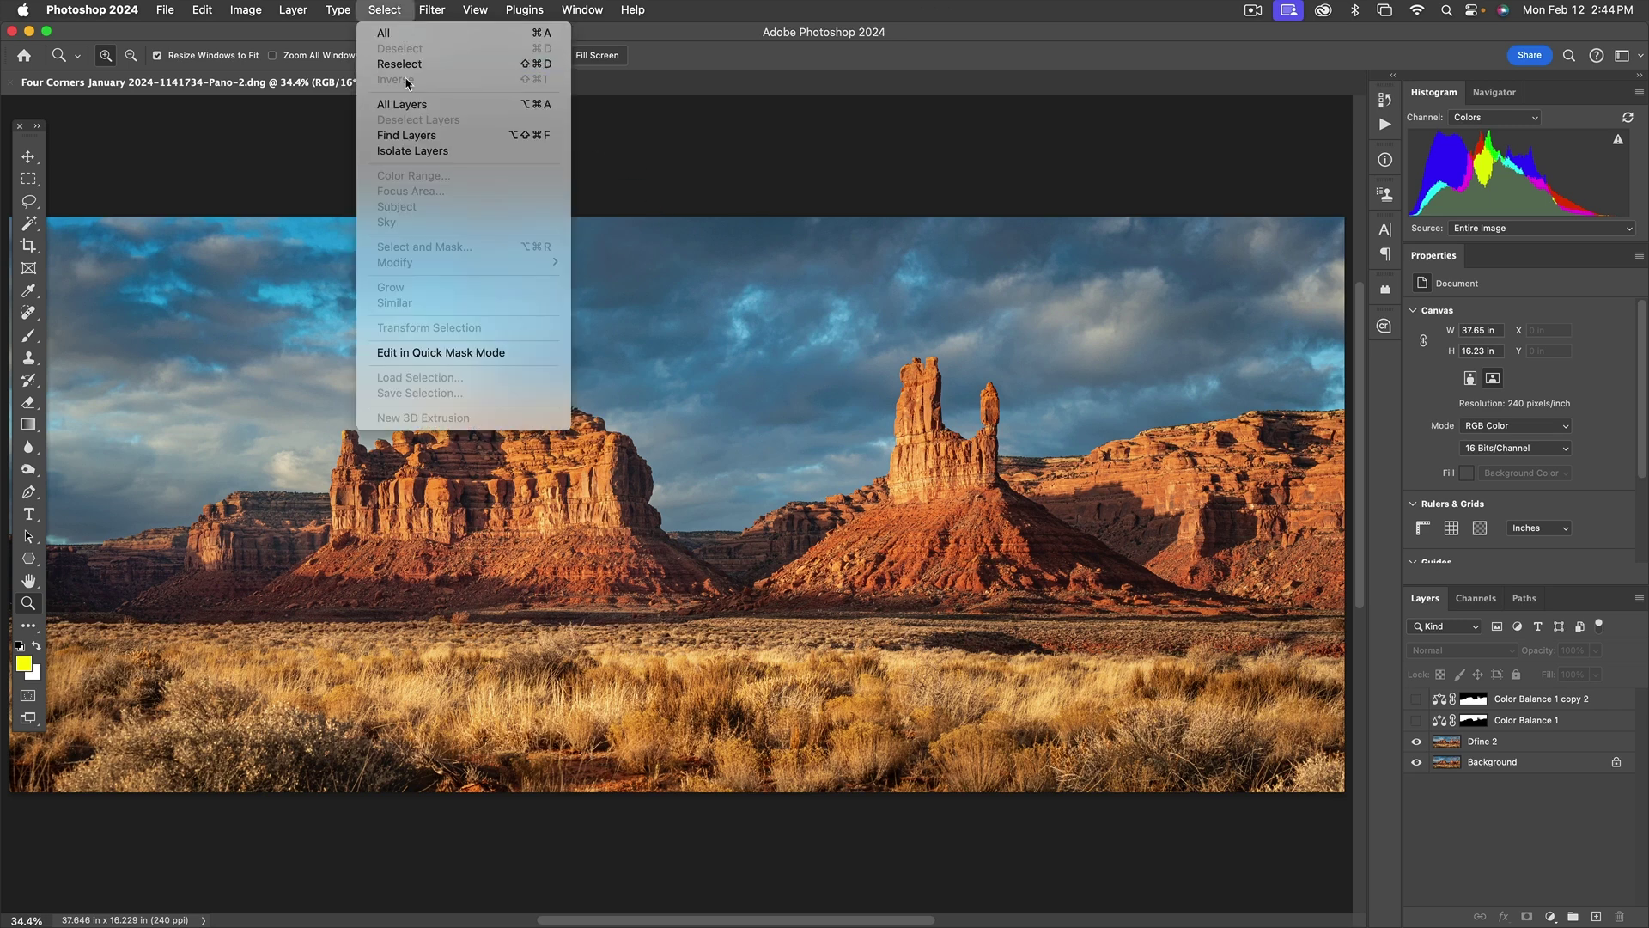
left_click(411, 13)
left_click(1455, 744)
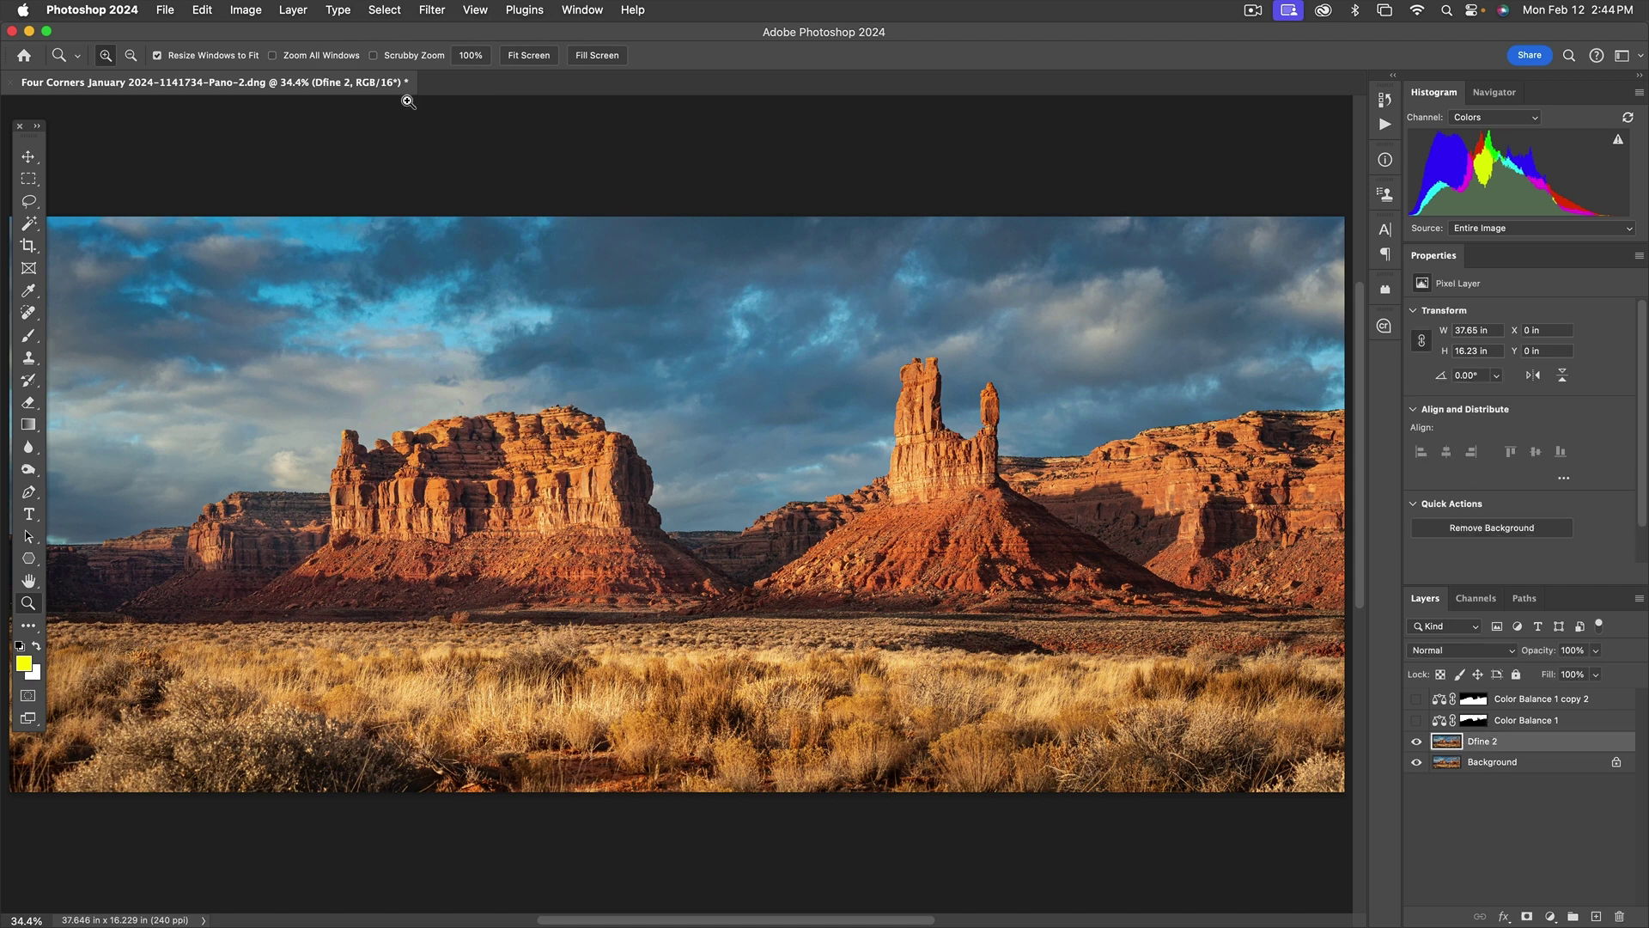
left_click(378, 9)
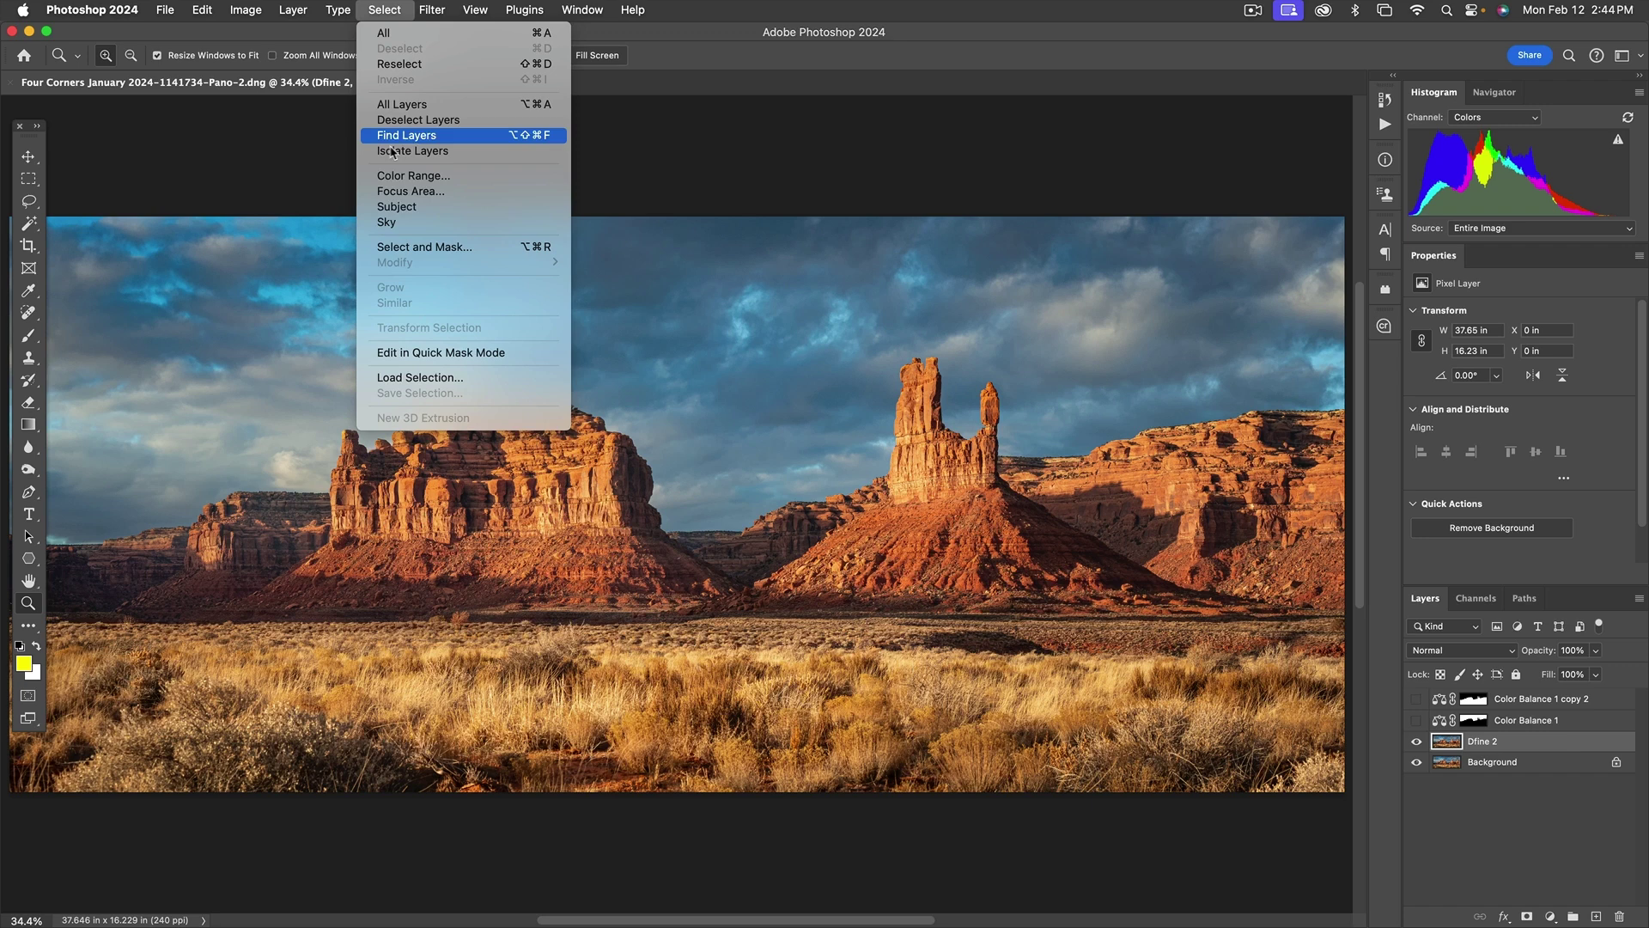
left_click(386, 222)
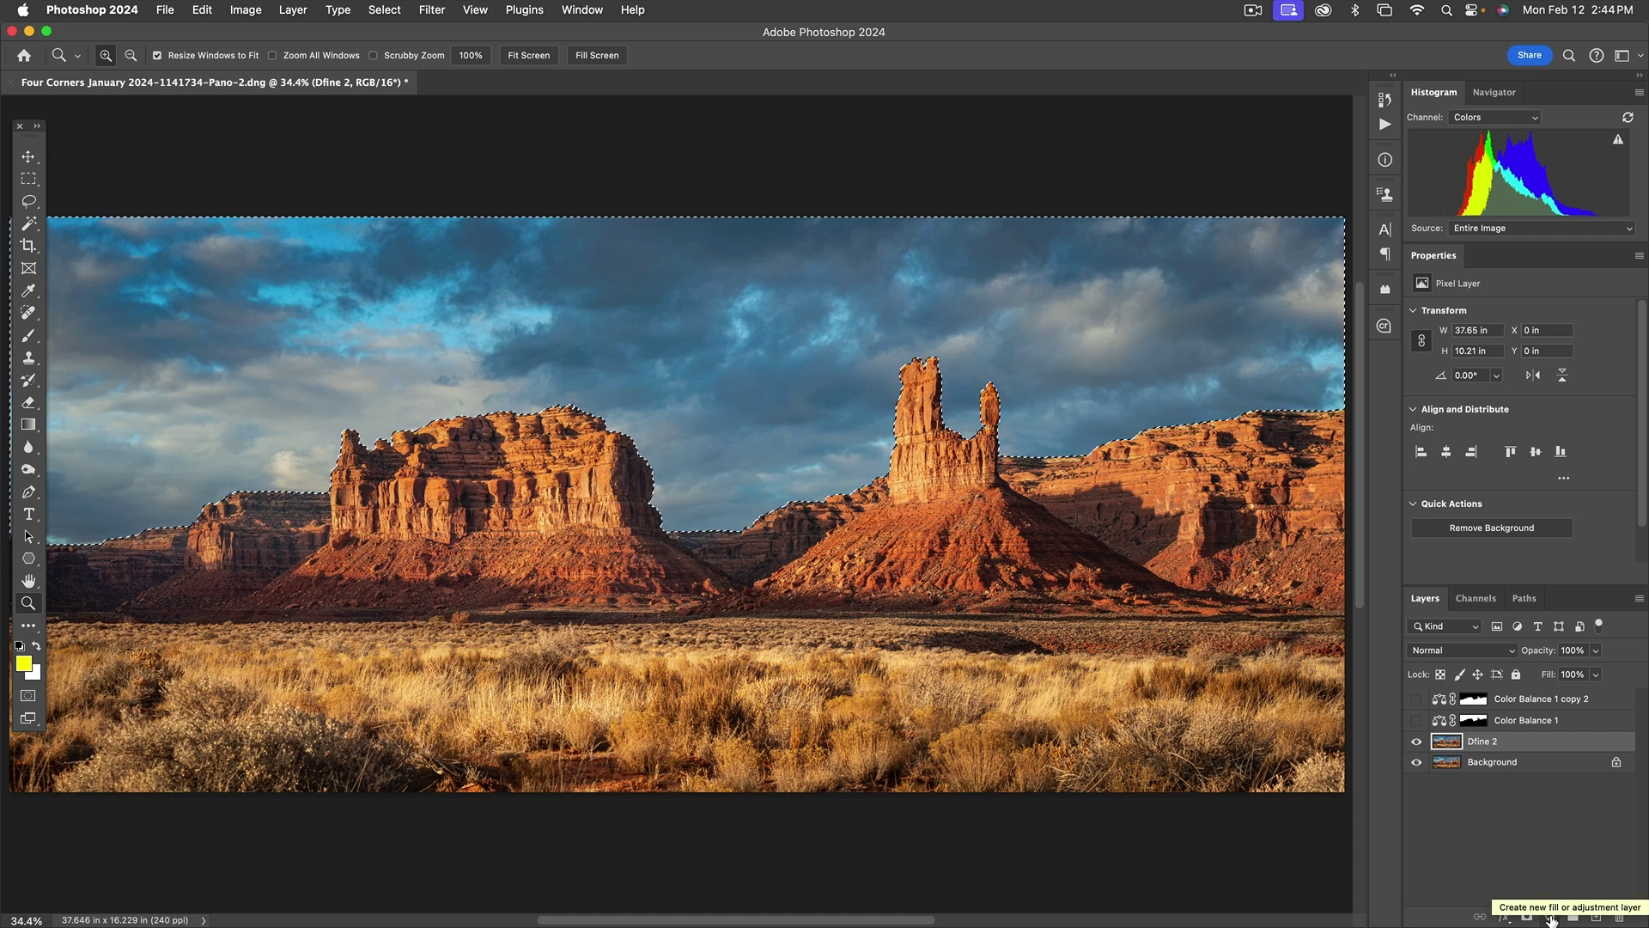
left_click(1551, 917)
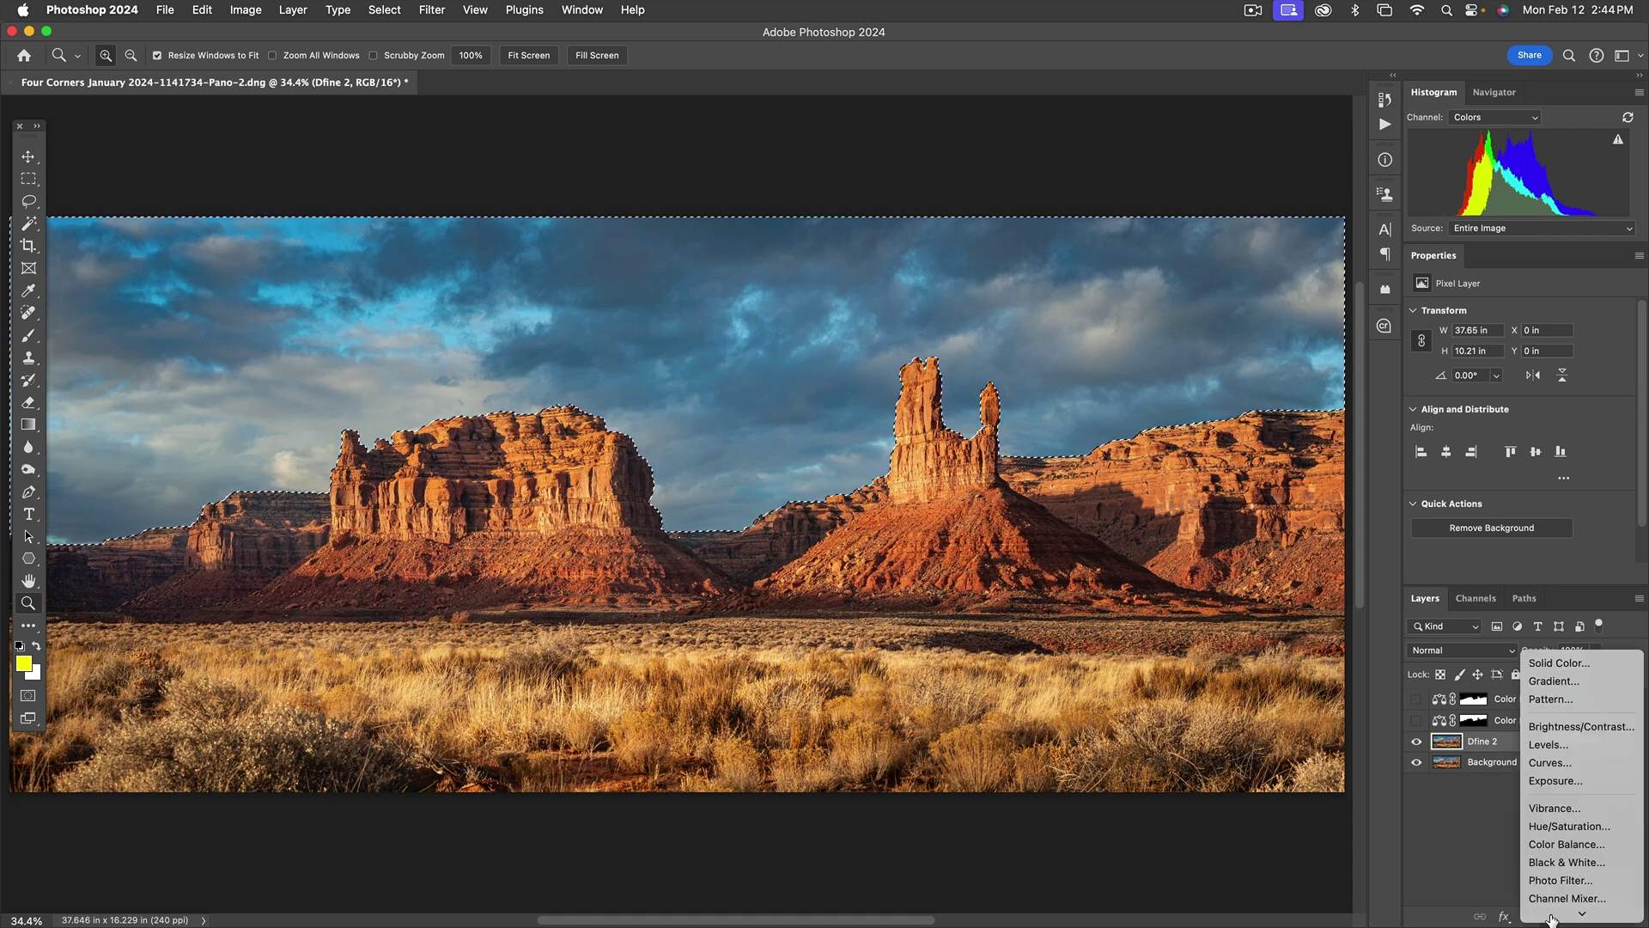
Add a sky-masked Color Balance adjustment layer and zoom the image to 66.7%.
left_click(1564, 775)
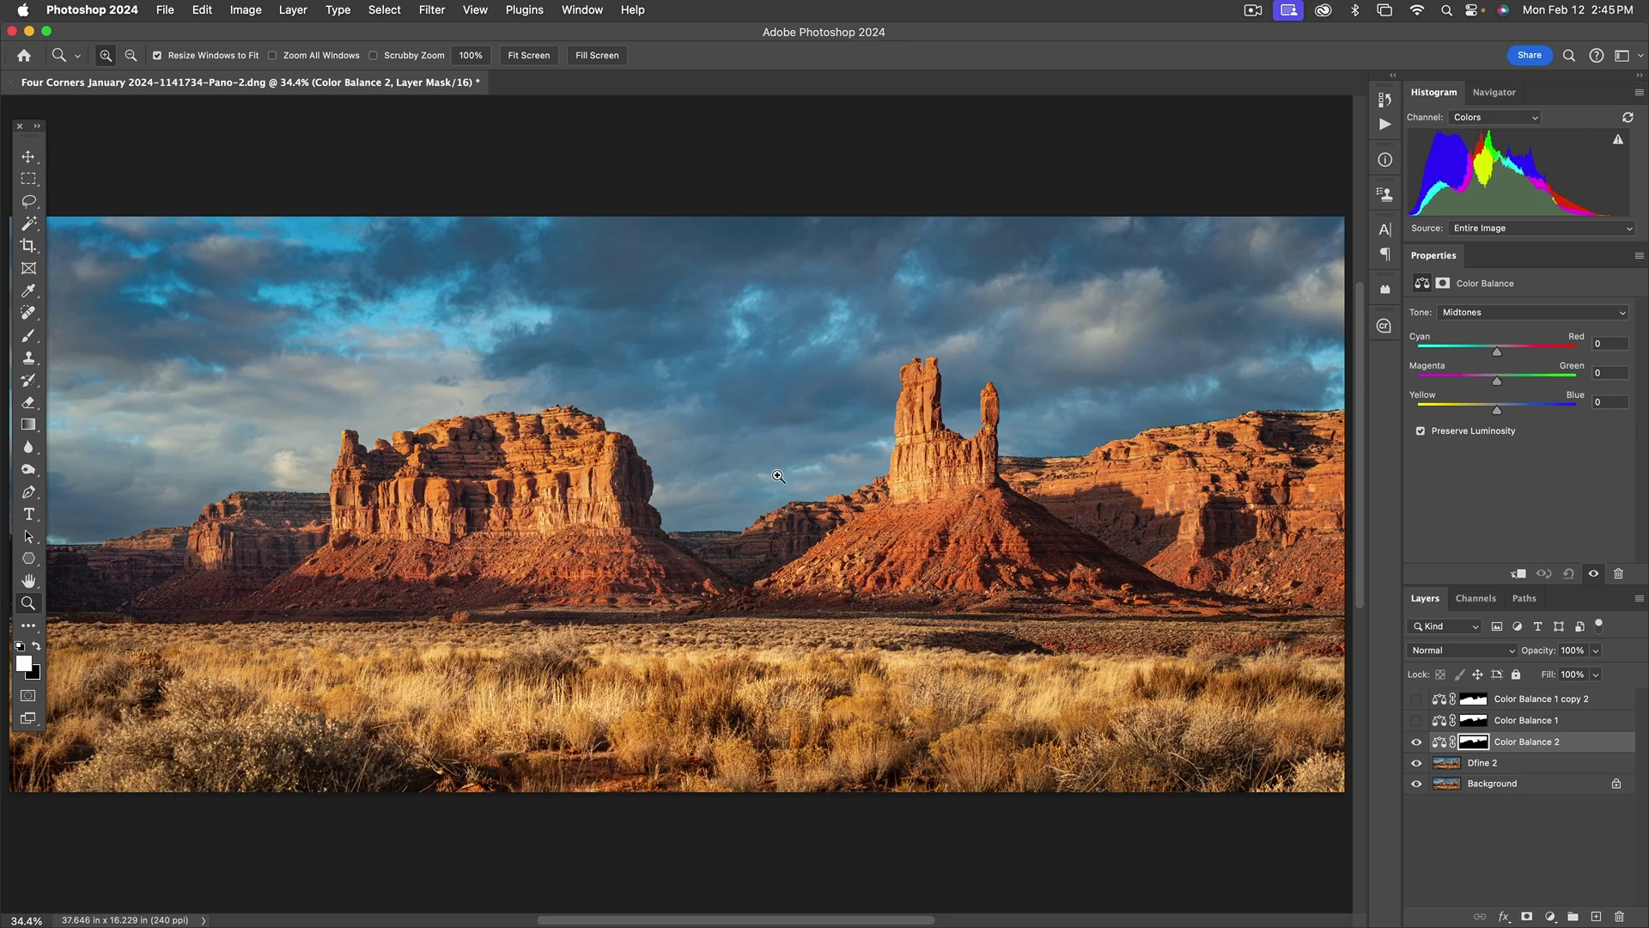
left_click(763, 407)
left_click(737, 403)
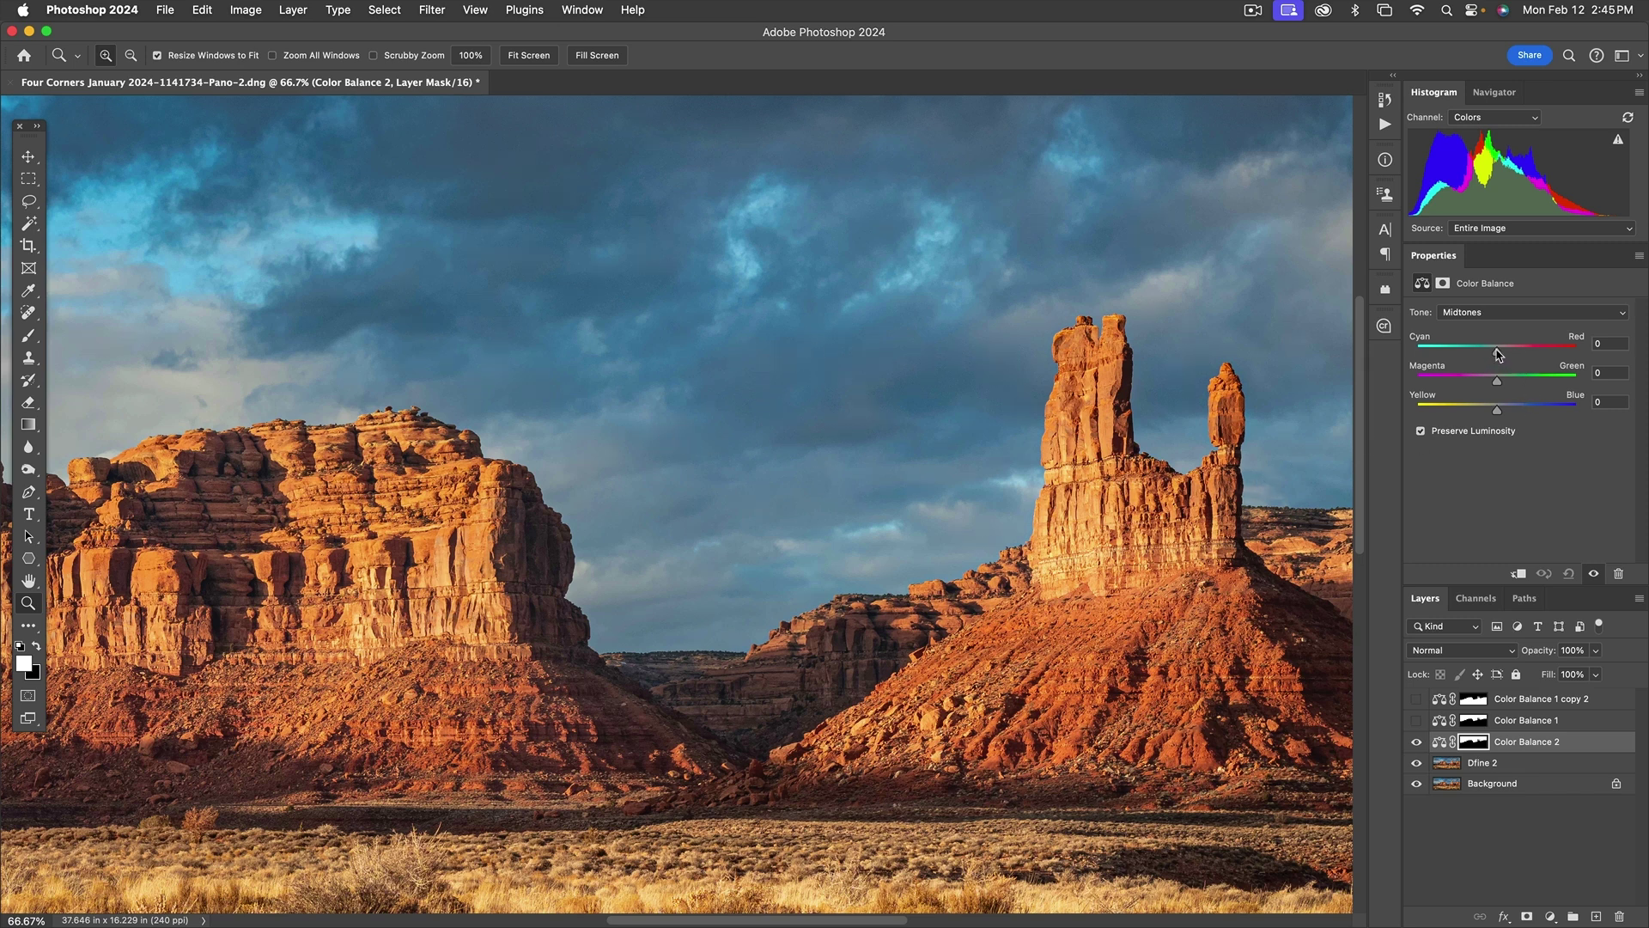
Set the sky midtones to Cyan/Red +8, Magenta/Green -6 and Yellow/Blue -7.
left_click_drag(1498, 354, 1513, 353)
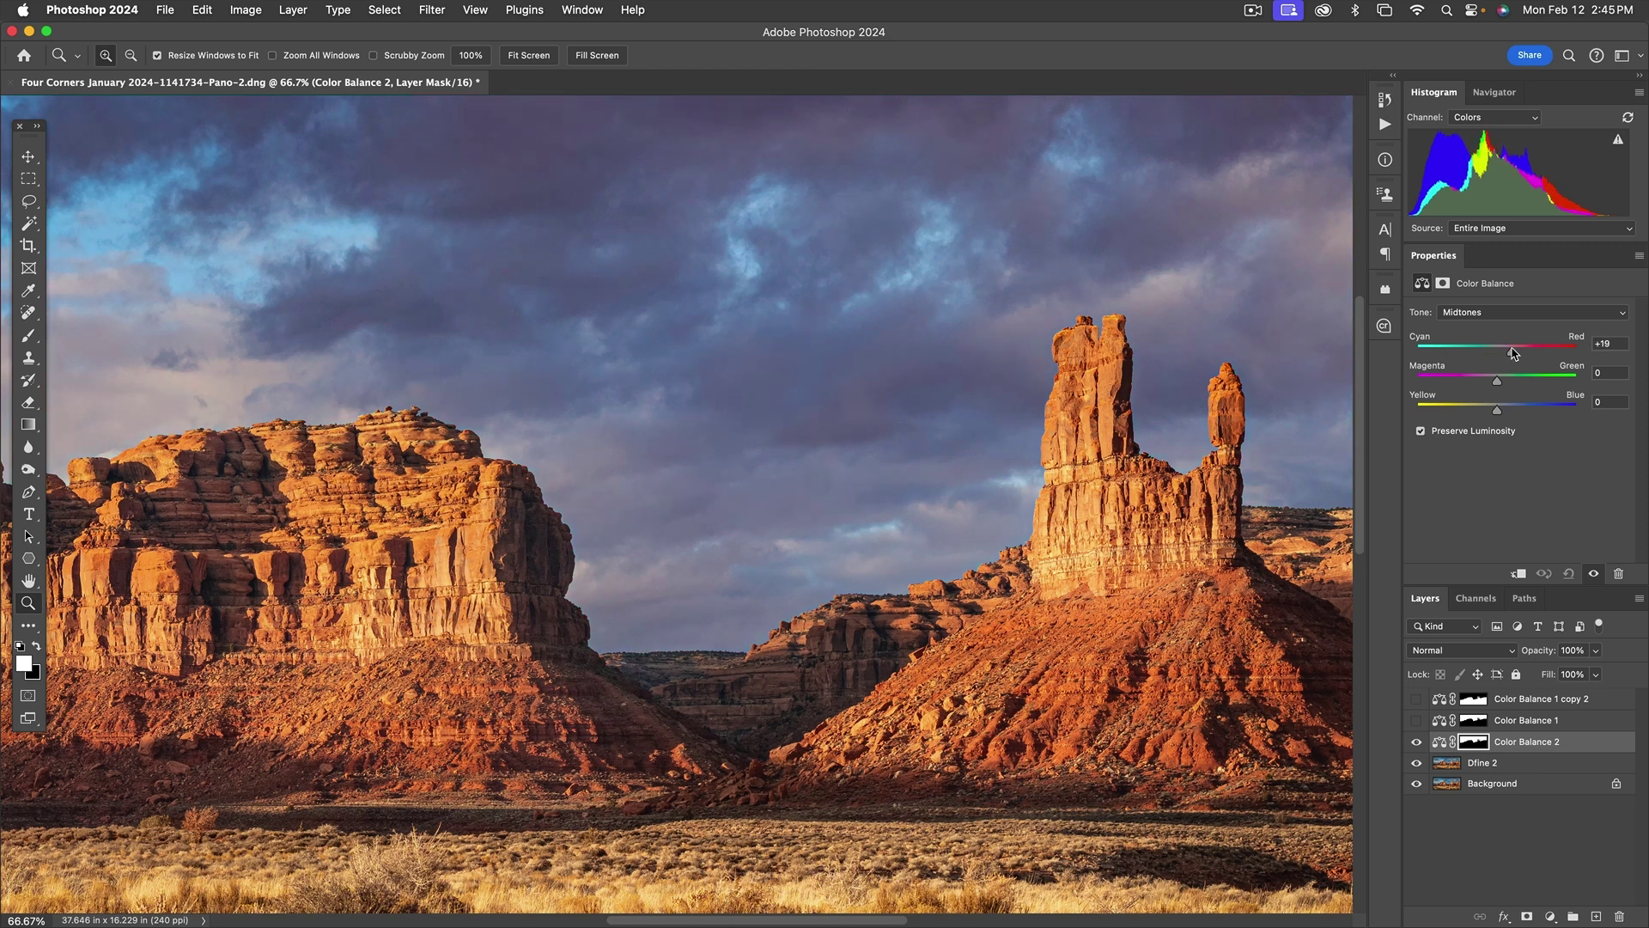
left_click_drag(1513, 353, 1505, 354)
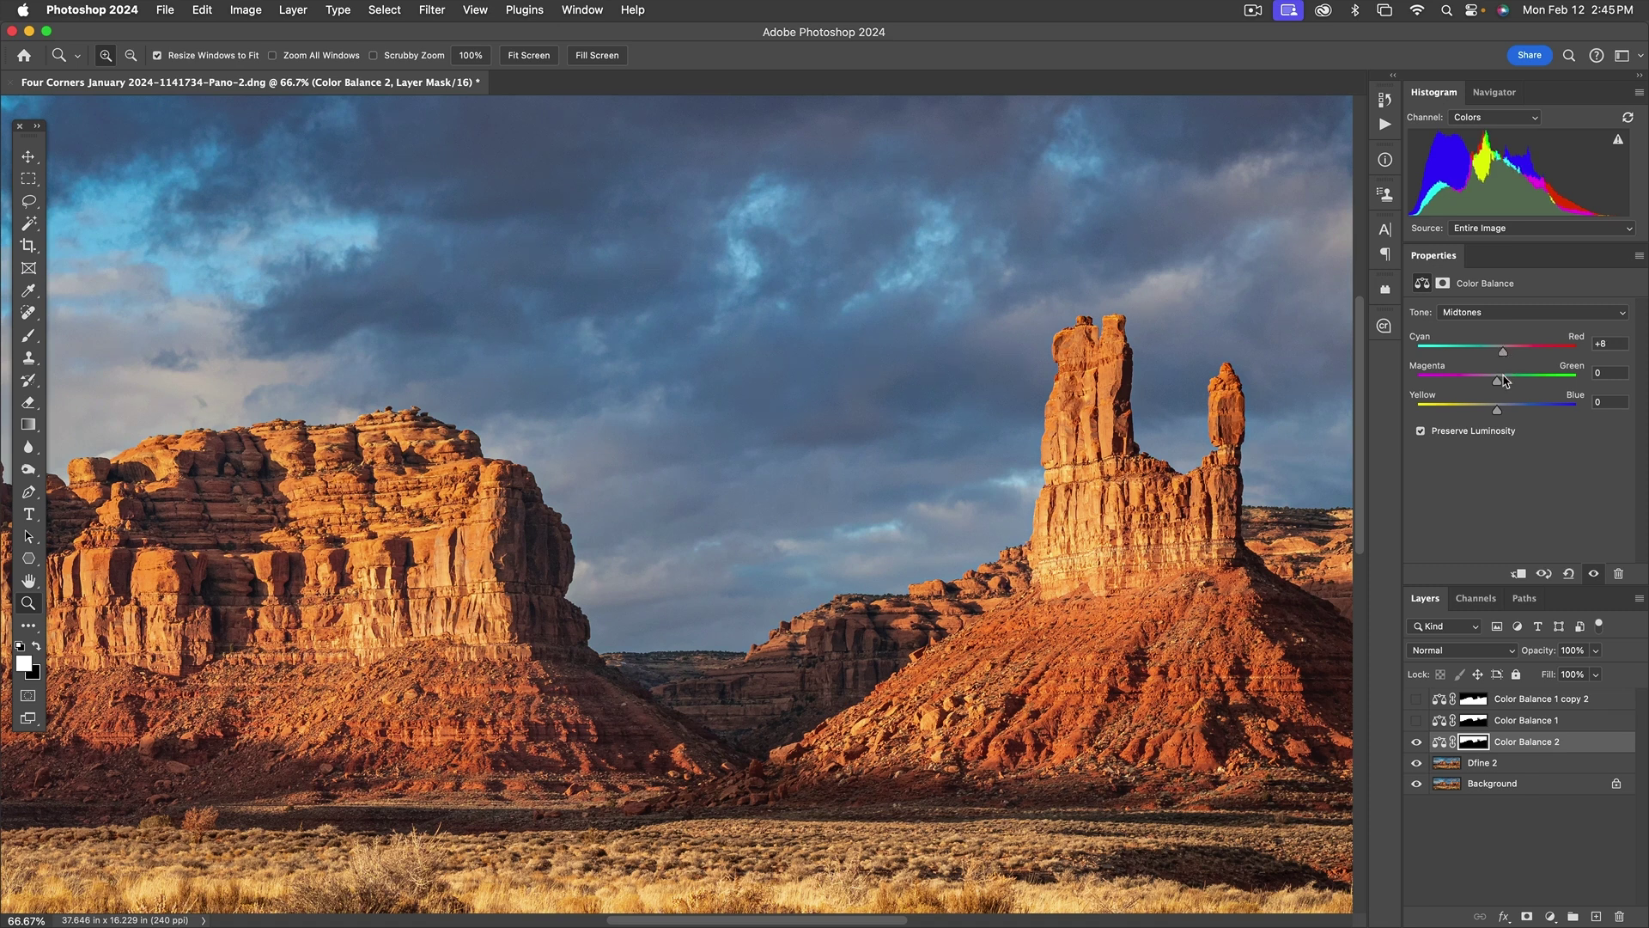
mouse_move(1500, 383)
left_mouse_down()
mouse_move(1522, 384)
mouse_move(1499, 382)
left_mouse_up()
left_click_drag(1500, 382, 1495, 382)
mouse_move(1498, 411)
left_mouse_down()
mouse_move(1468, 415)
mouse_move(1529, 415)
mouse_move(1492, 414)
left_mouse_up()
Switch Tone to Highlights and set Cyan/Red +2, Magenta/Green +5, Yellow/Blue -6, then fit the view.
left_click(1515, 315)
left_click(1515, 333)
mouse_move(1497, 352)
left_mouse_down()
mouse_move(1519, 352)
mouse_move(1471, 353)
mouse_move(1507, 356)
mouse_move(1490, 354)
left_mouse_up()
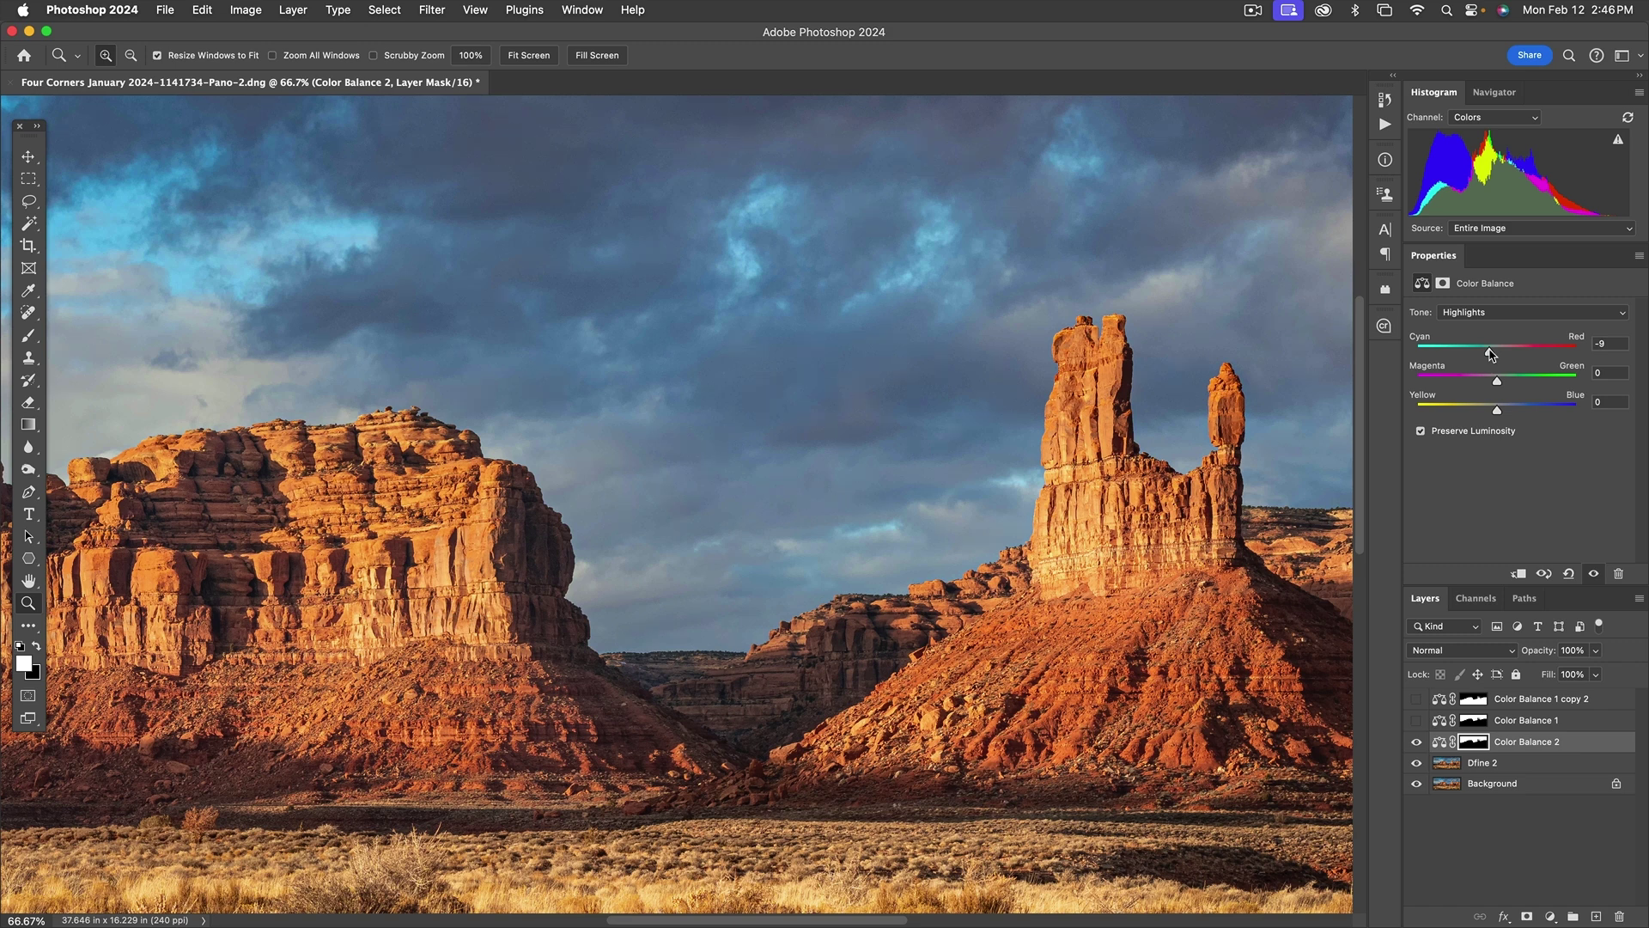
left_click_drag(1490, 354, 1499, 354)
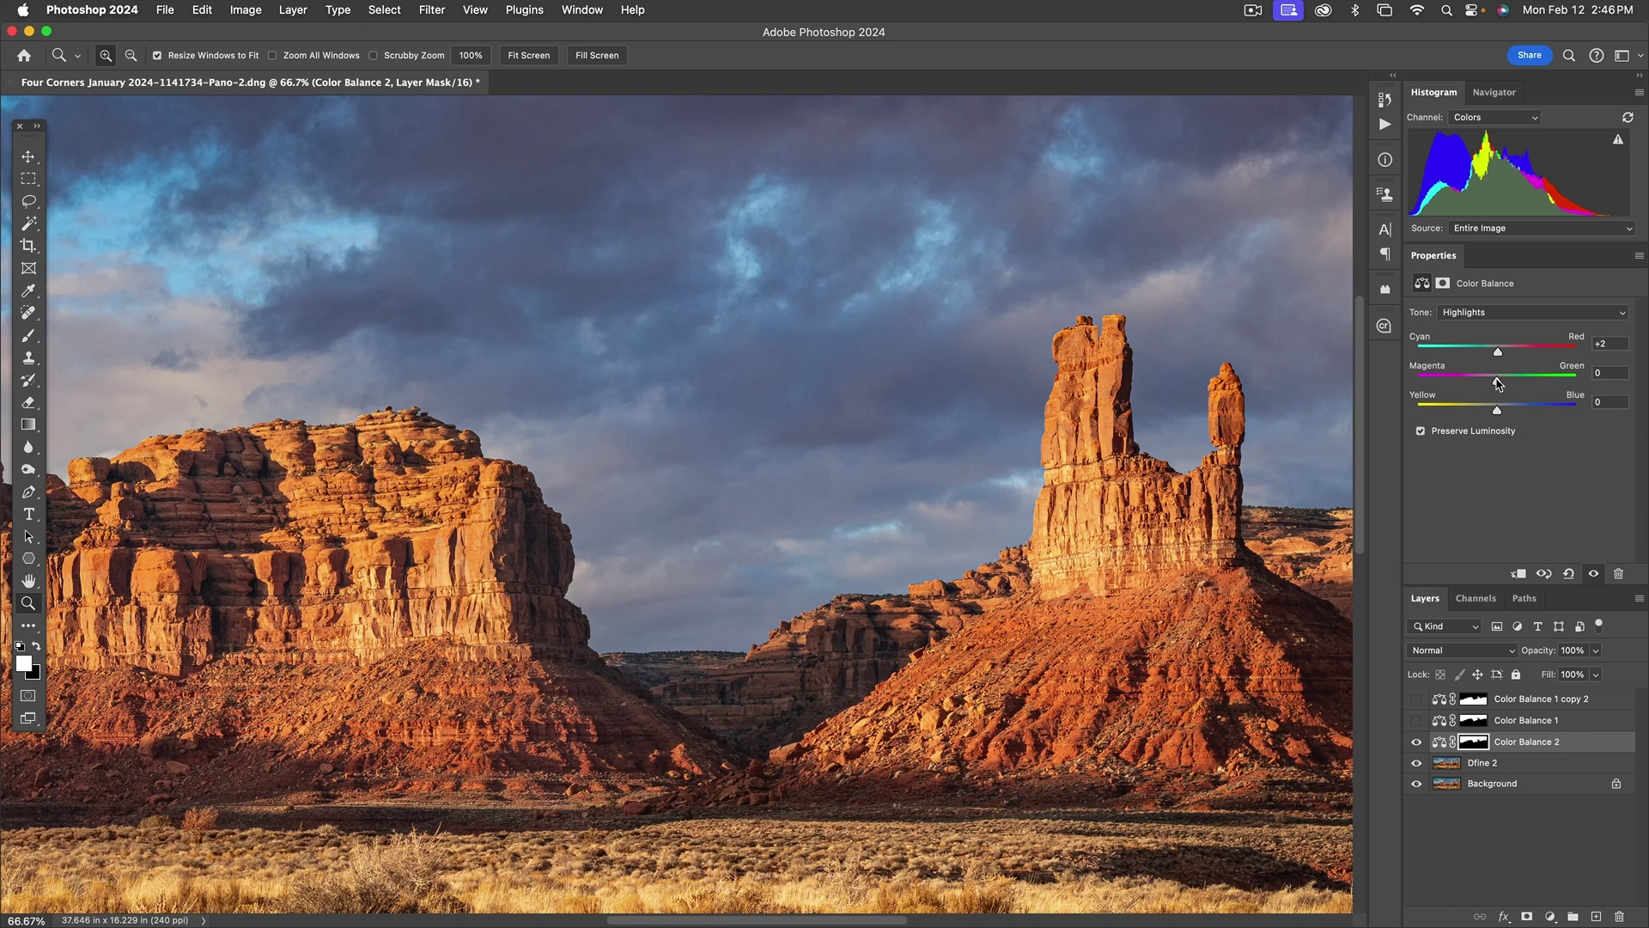
mouse_move(1498, 384)
left_mouse_down()
mouse_move(1484, 384)
mouse_move(1501, 384)
left_mouse_up()
mouse_move(1497, 410)
left_mouse_down()
mouse_move(1470, 412)
mouse_move(1503, 412)
left_mouse_up()
left_click_drag(1502, 412, 1493, 411)
key("super+0")
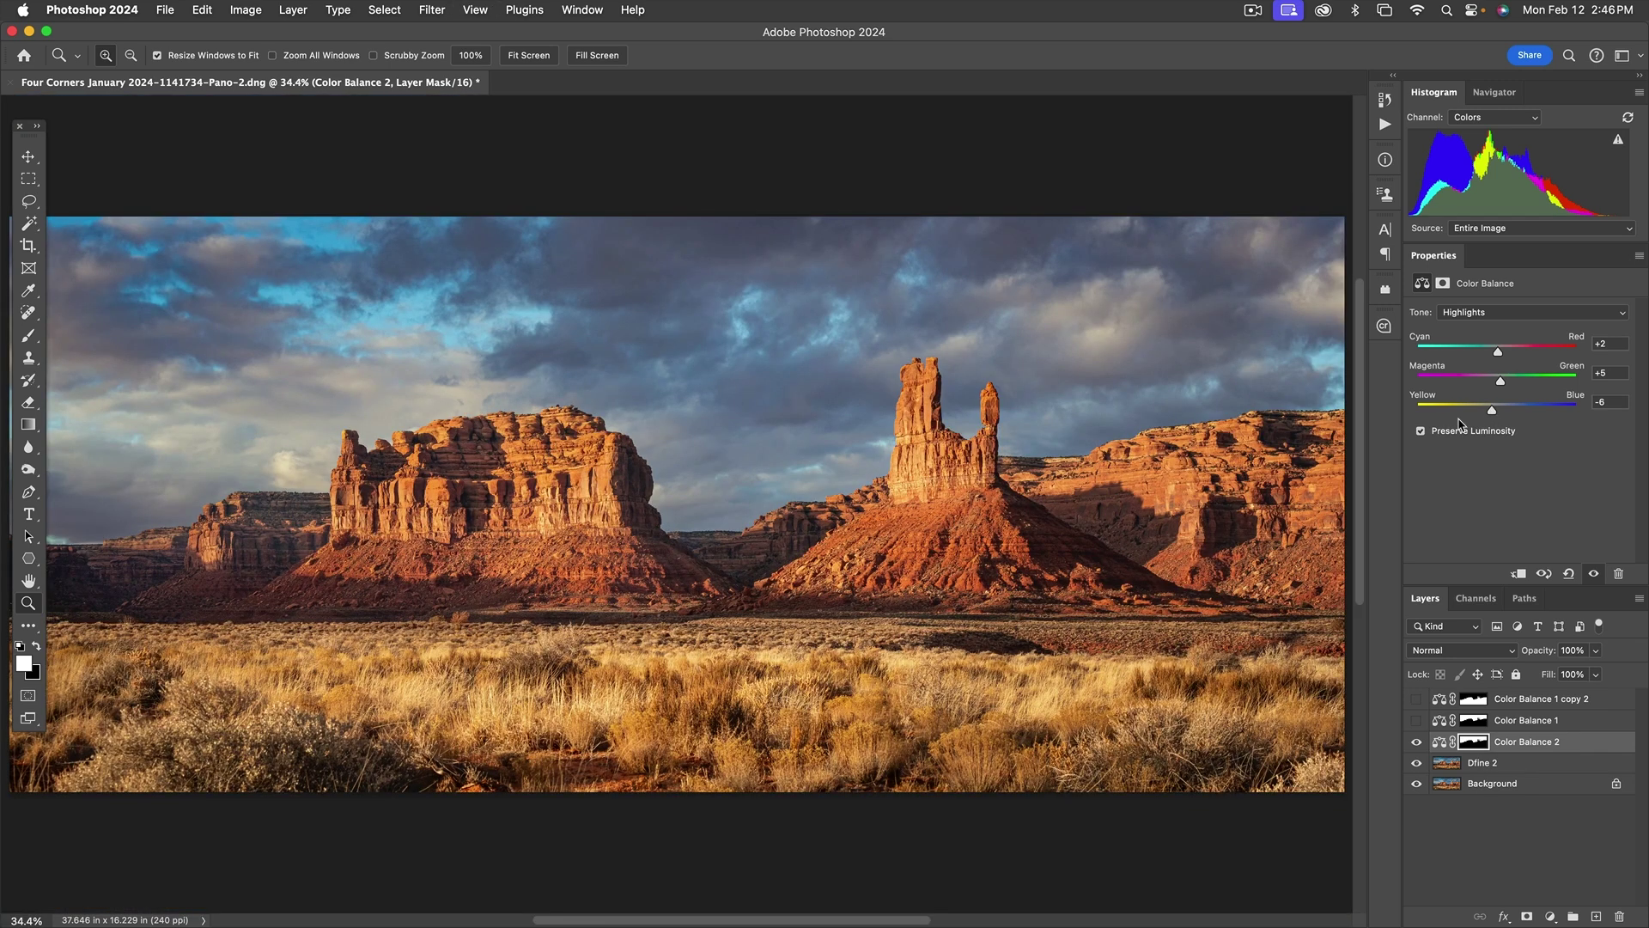
Toggle Color Balance 2's visibility repeatedly to compare the sky before and after.
left_click(1417, 743)
left_click(1417, 743)
left_click(1417, 743)
left_click(1417, 743)
left_click(1417, 743)
left_click(1417, 743)
left_click(1417, 743)
left_click(1417, 743)
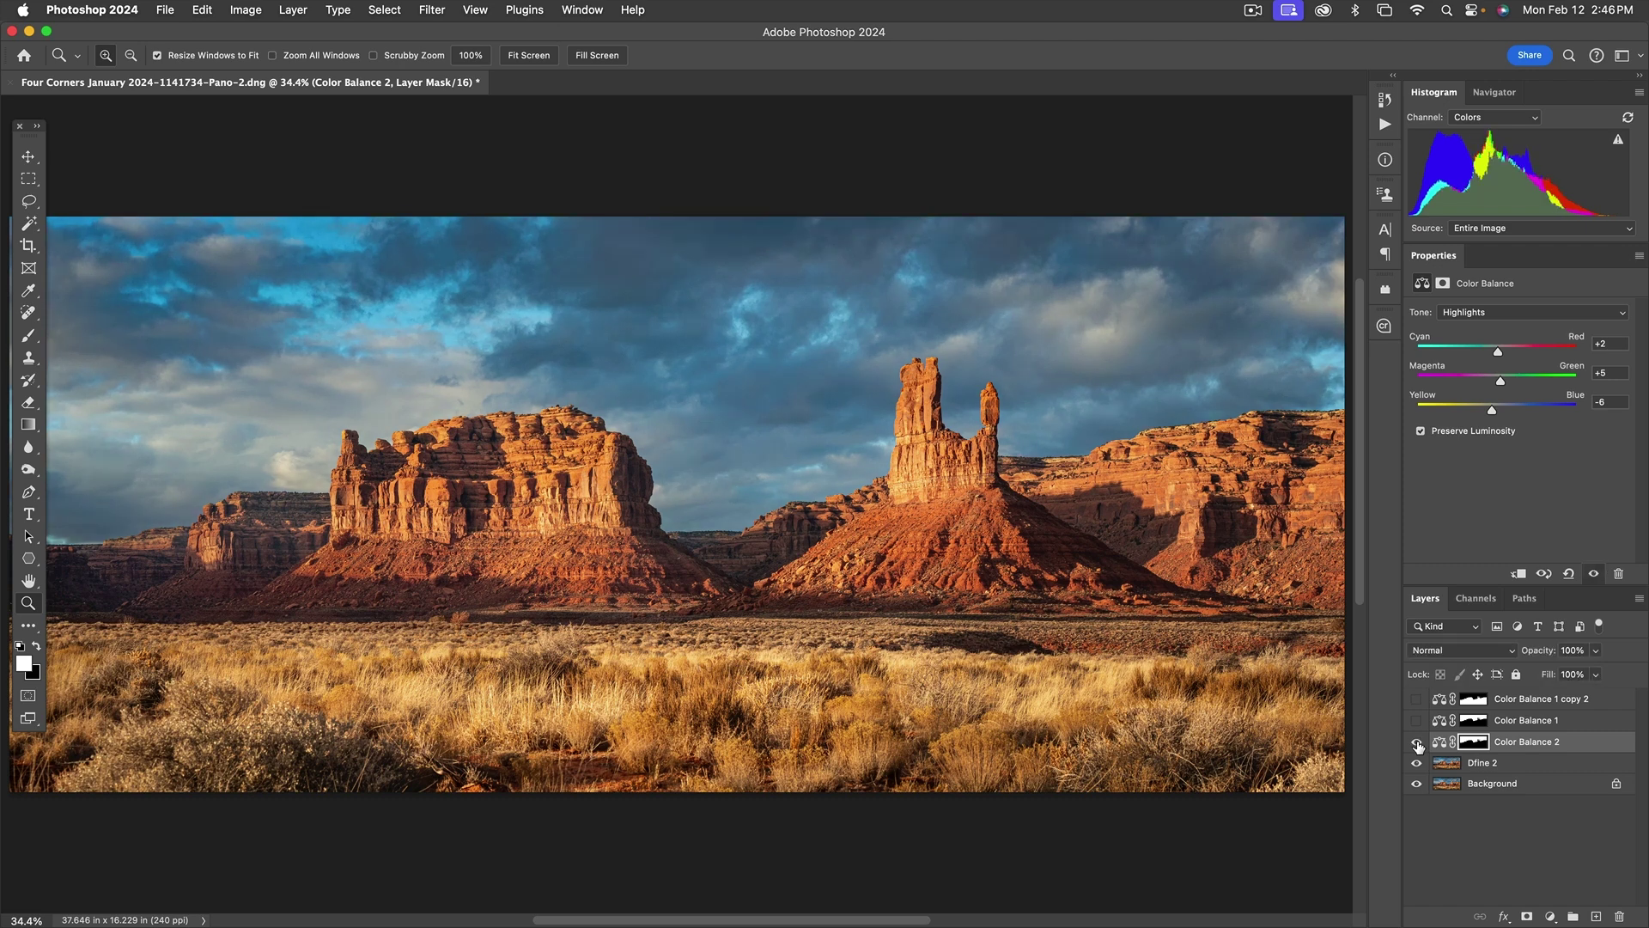
Switch Tone to Shadows and set Cyan/Red, Magenta/Green and Yellow/Blue each to +3.
left_click(1488, 319)
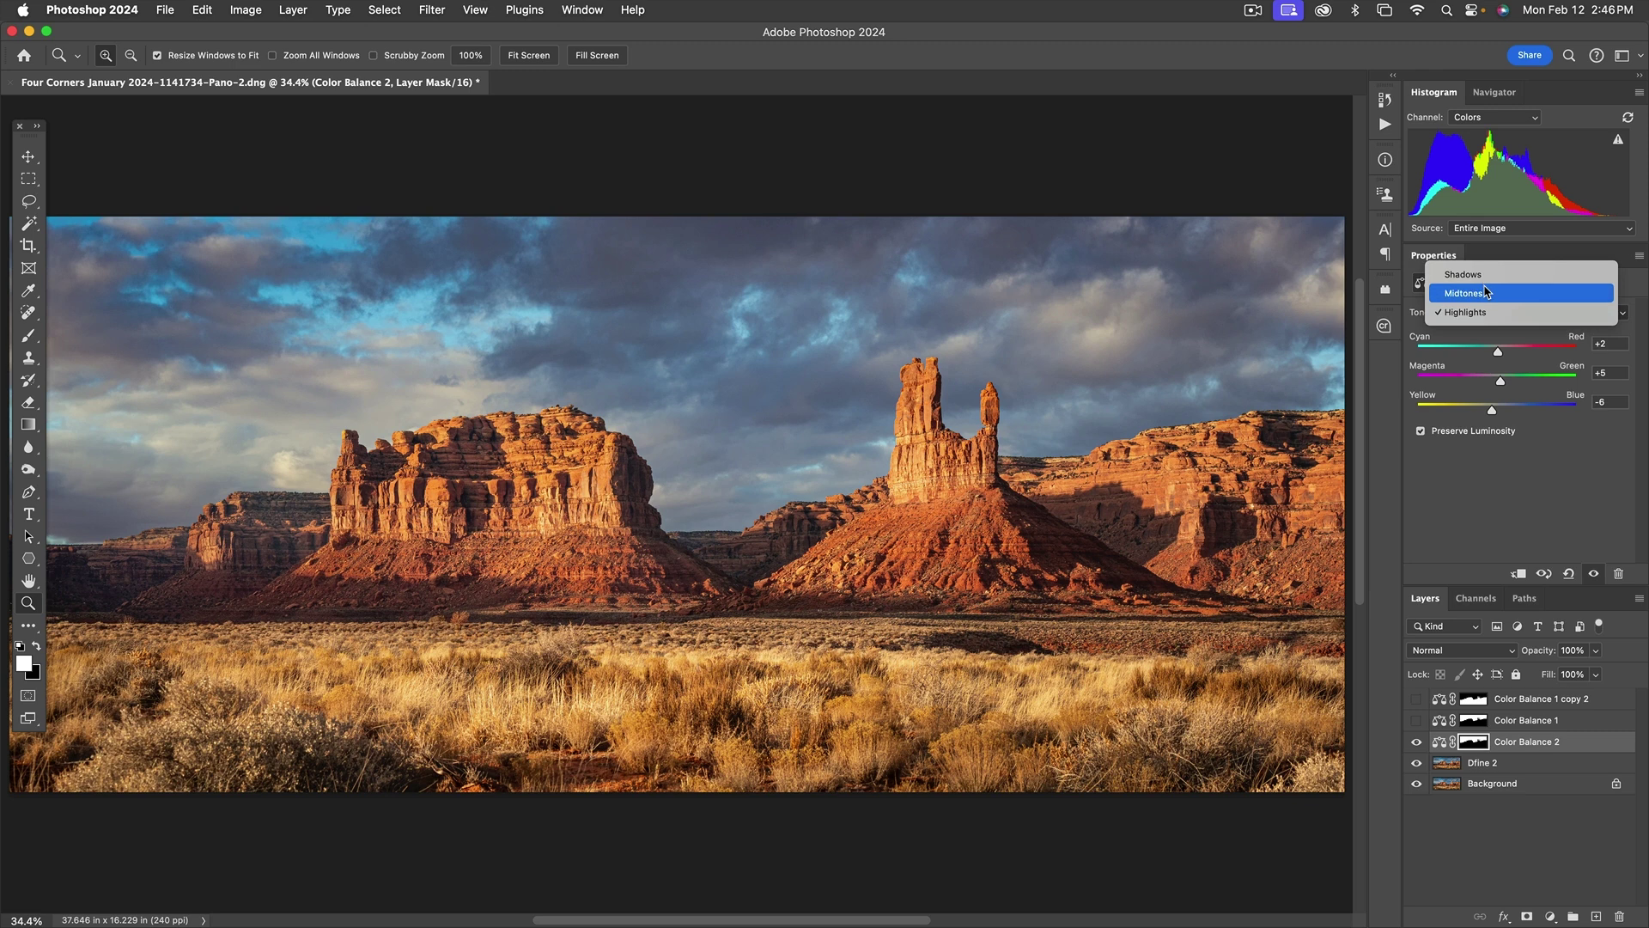
left_click(1482, 274)
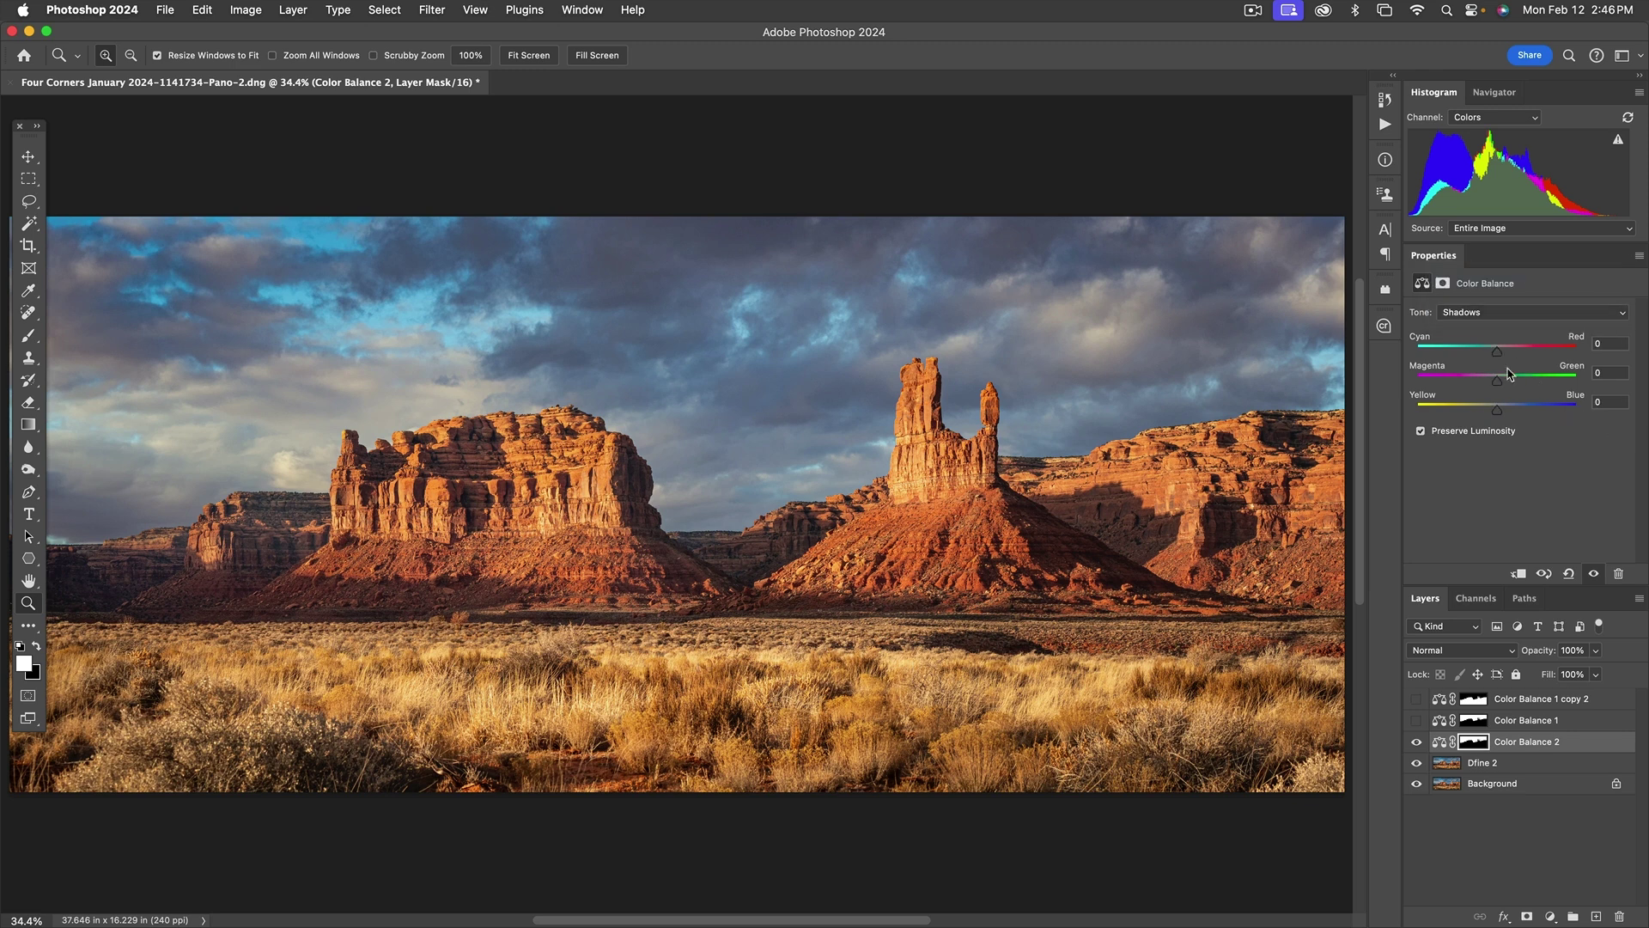
mouse_move(1499, 354)
left_mouse_down()
mouse_move(1518, 354)
mouse_move(1475, 355)
mouse_move(1499, 353)
left_mouse_up()
mouse_move(1497, 382)
left_mouse_down()
mouse_move(1514, 384)
mouse_move(1482, 384)
mouse_move(1501, 383)
left_mouse_up()
mouse_move(1501, 383)
left_mouse_down()
mouse_move(1491, 416)
mouse_move(1472, 417)
mouse_move(1500, 414)
left_mouse_up()
Zoom to 50% on the sky and buttes, compare the adjustment on and off, then fit the image.
left_click(1415, 743)
left_click(1415, 743)
left_click(1415, 743)
left_click(1416, 743)
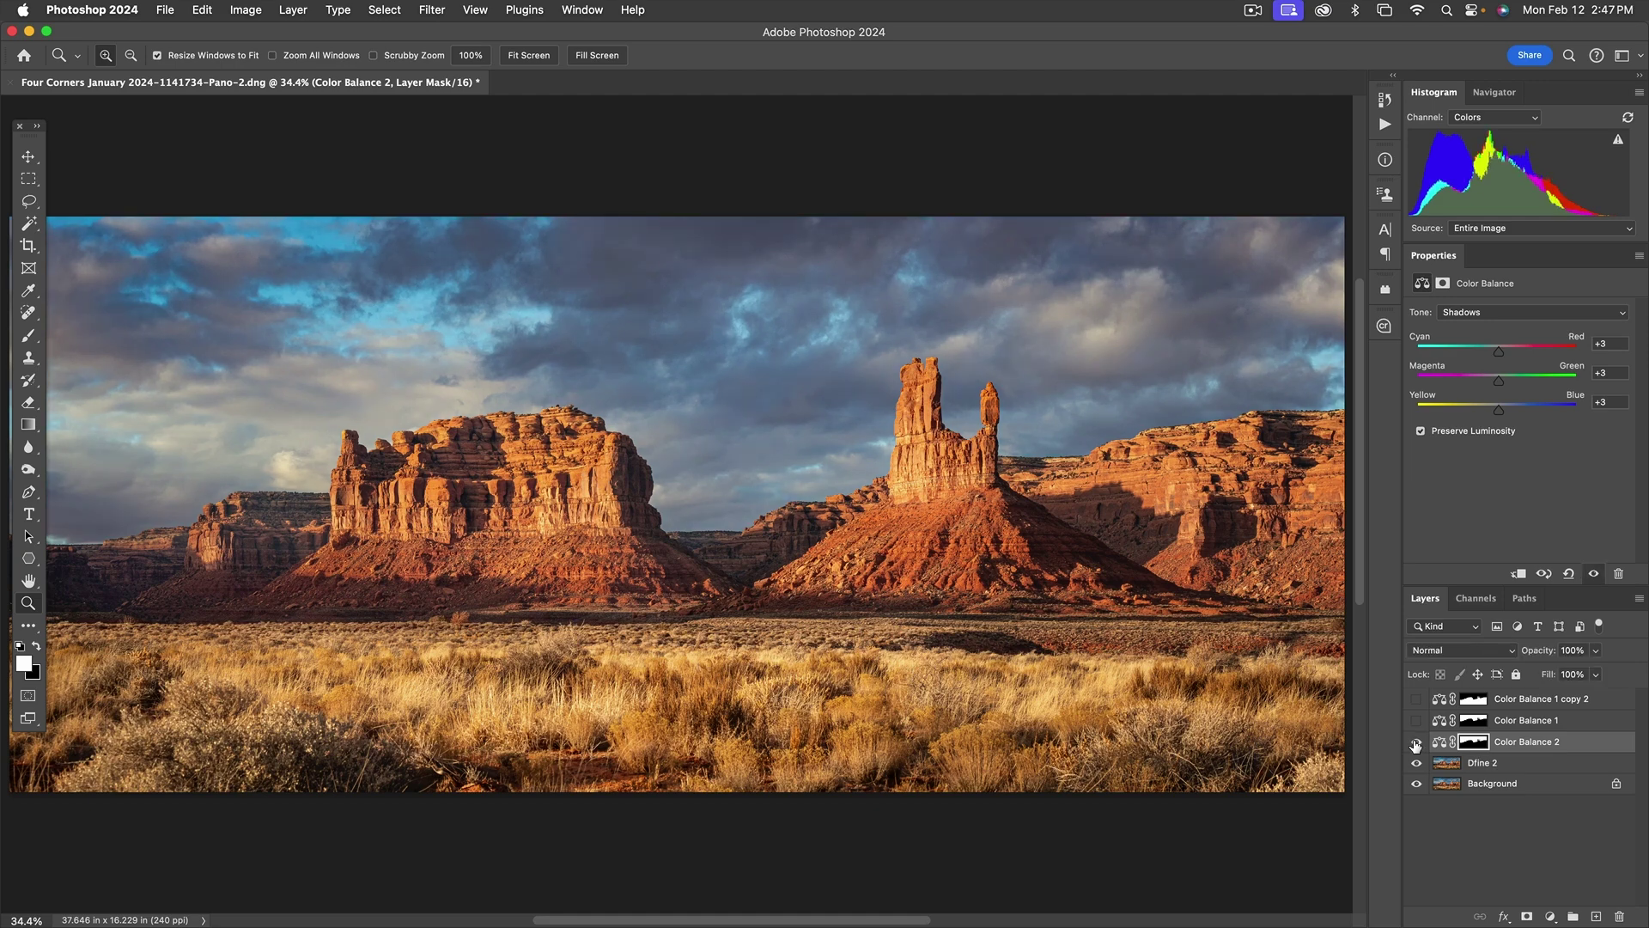
left_click(797, 511)
left_click_drag(796, 435, 761, 526)
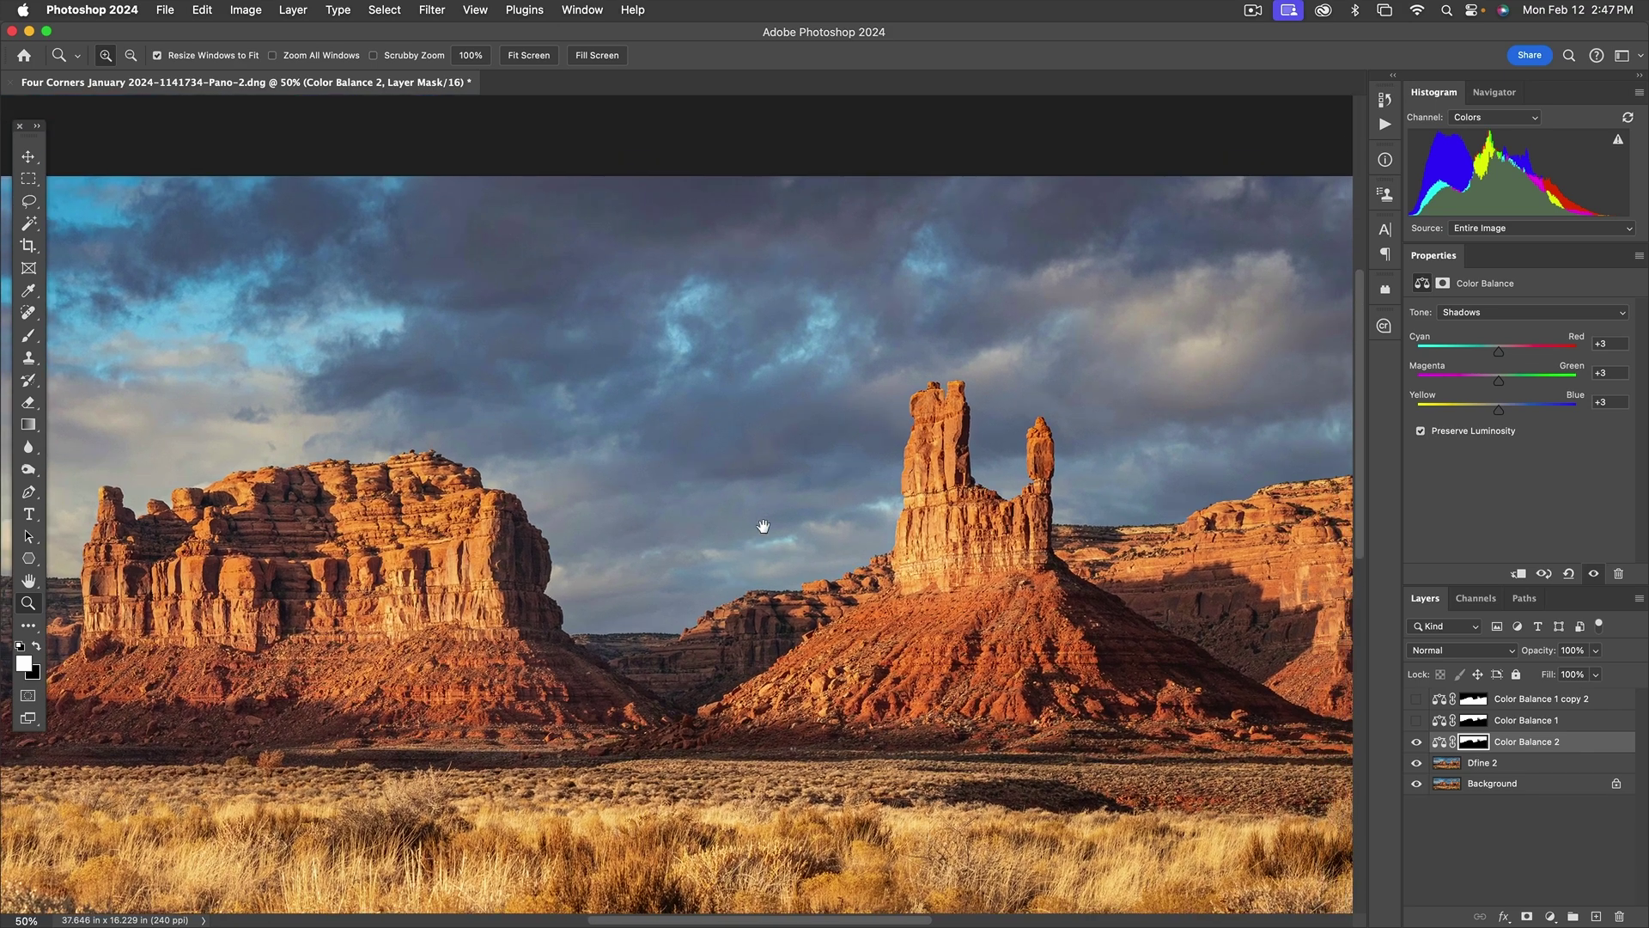
left_click(1416, 743)
left_click(1416, 743)
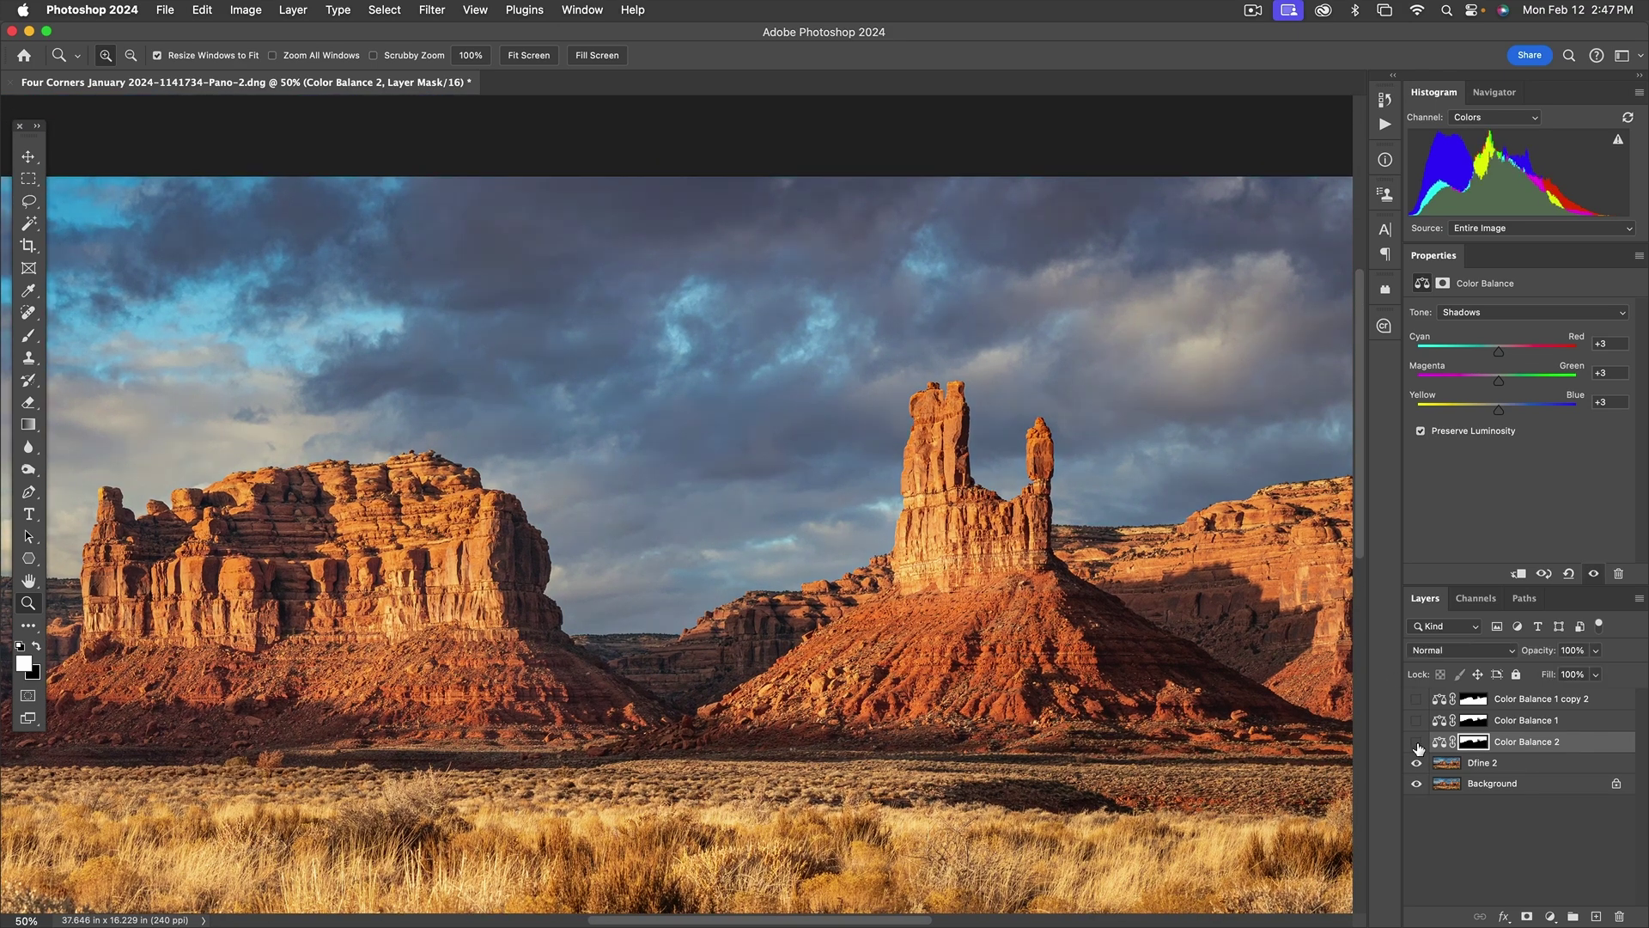
left_click(1416, 743)
left_click(1417, 743)
key("super+0")
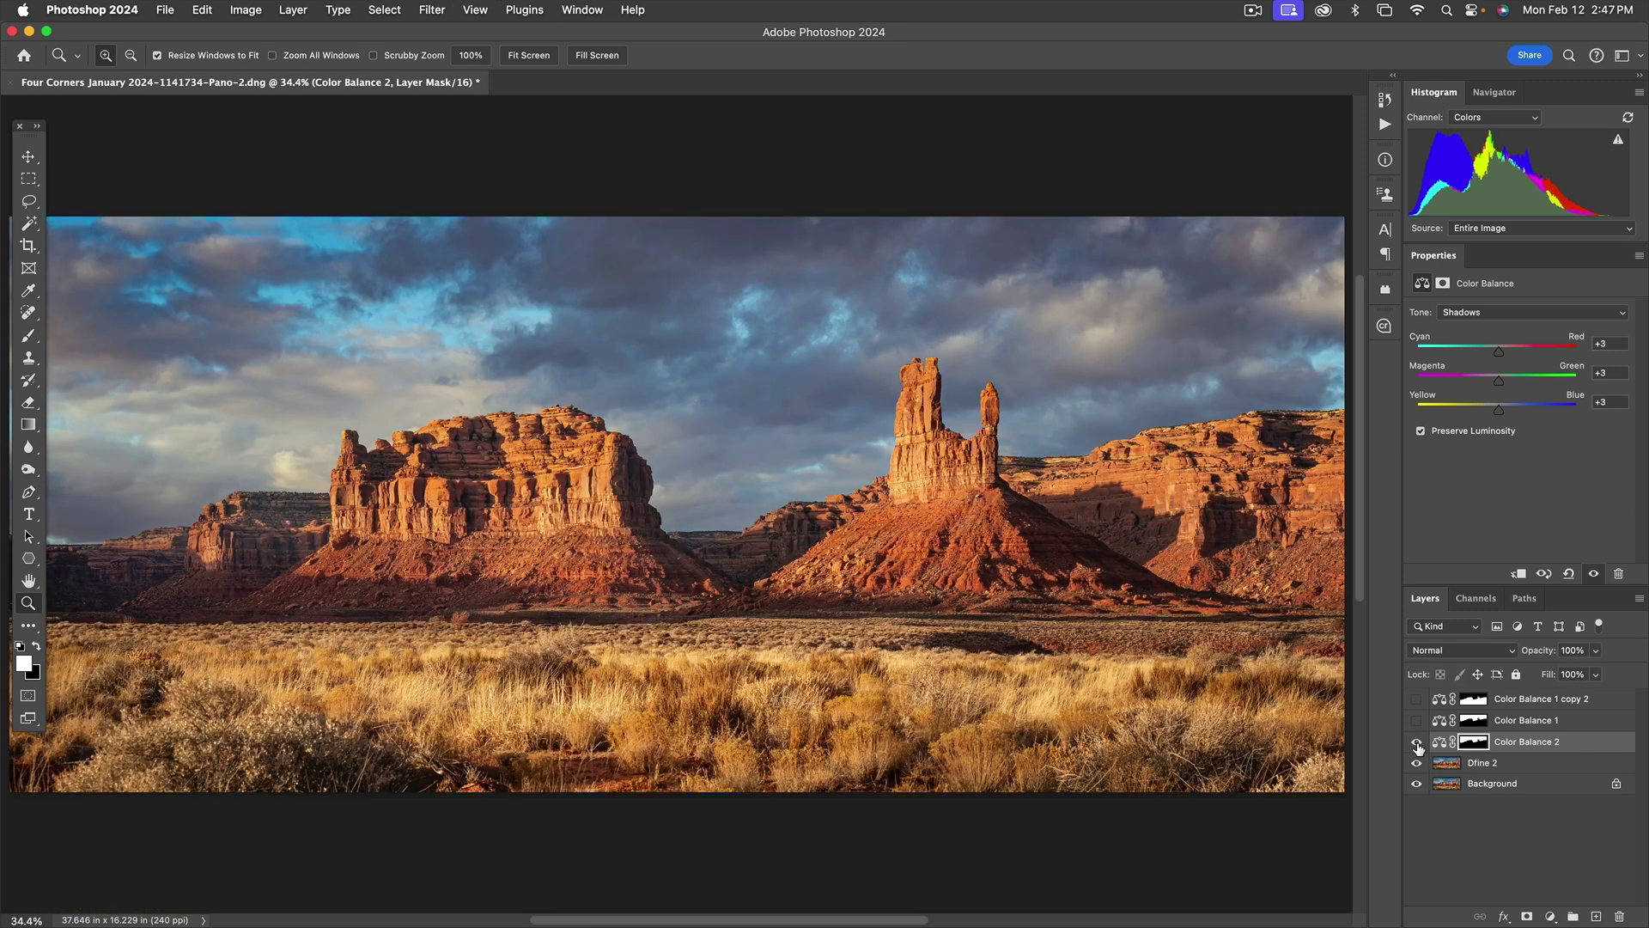
Add Color Balance 3, Option-drag Color Balance 2's sky mask onto it, and display that mask.
left_click(1550, 916)
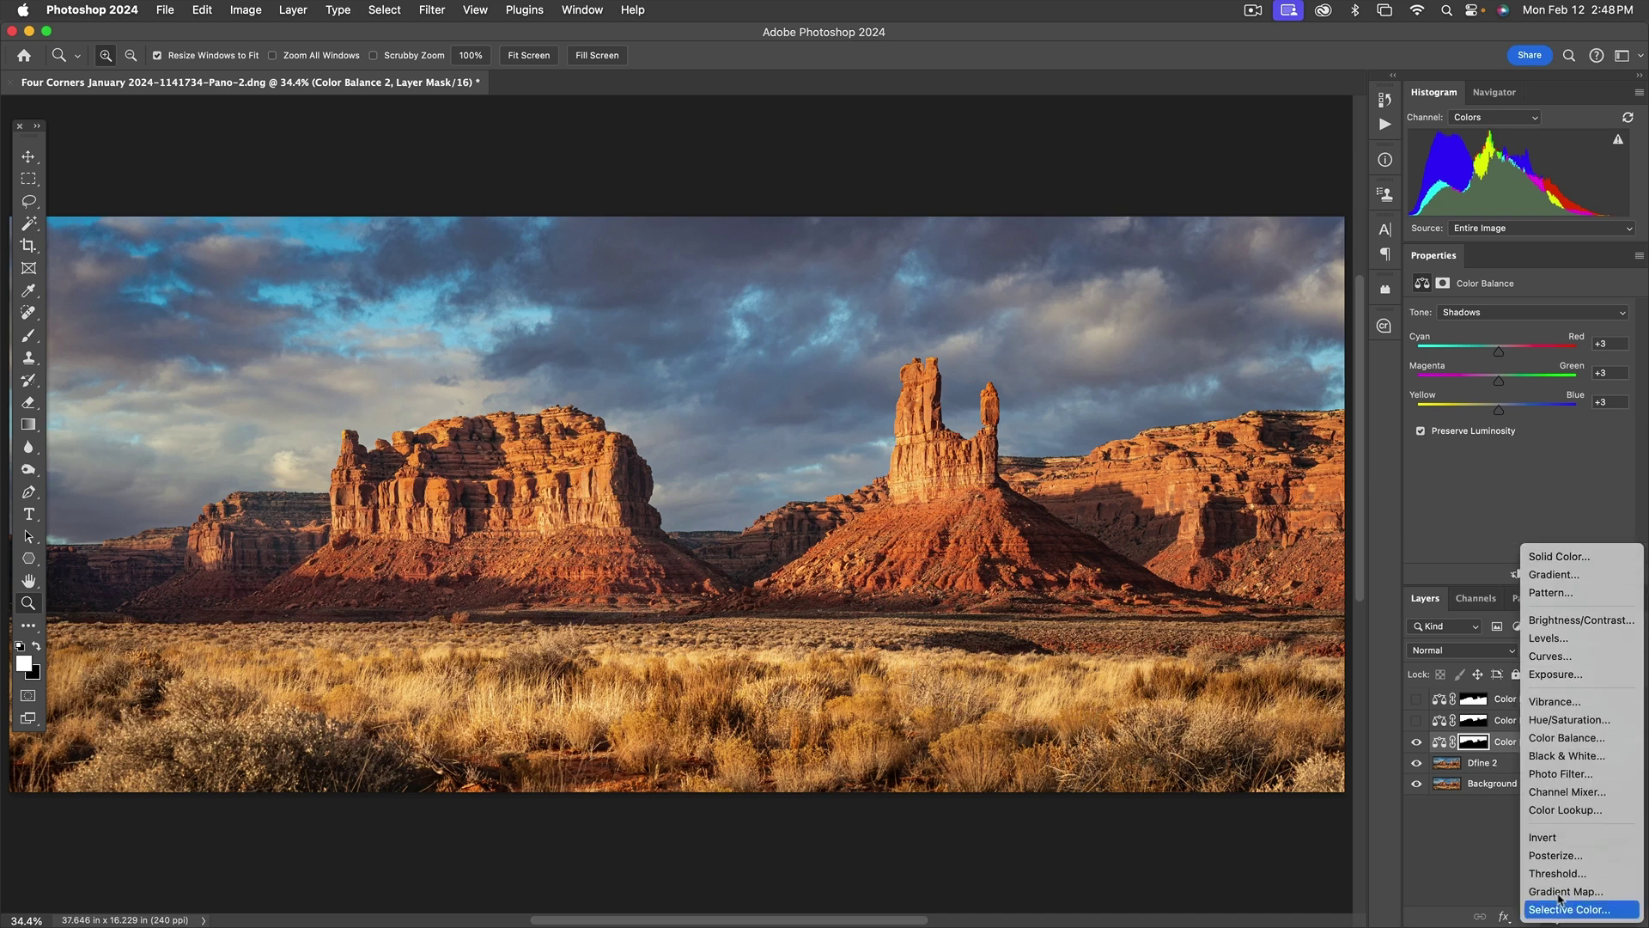
left_click(1556, 737)
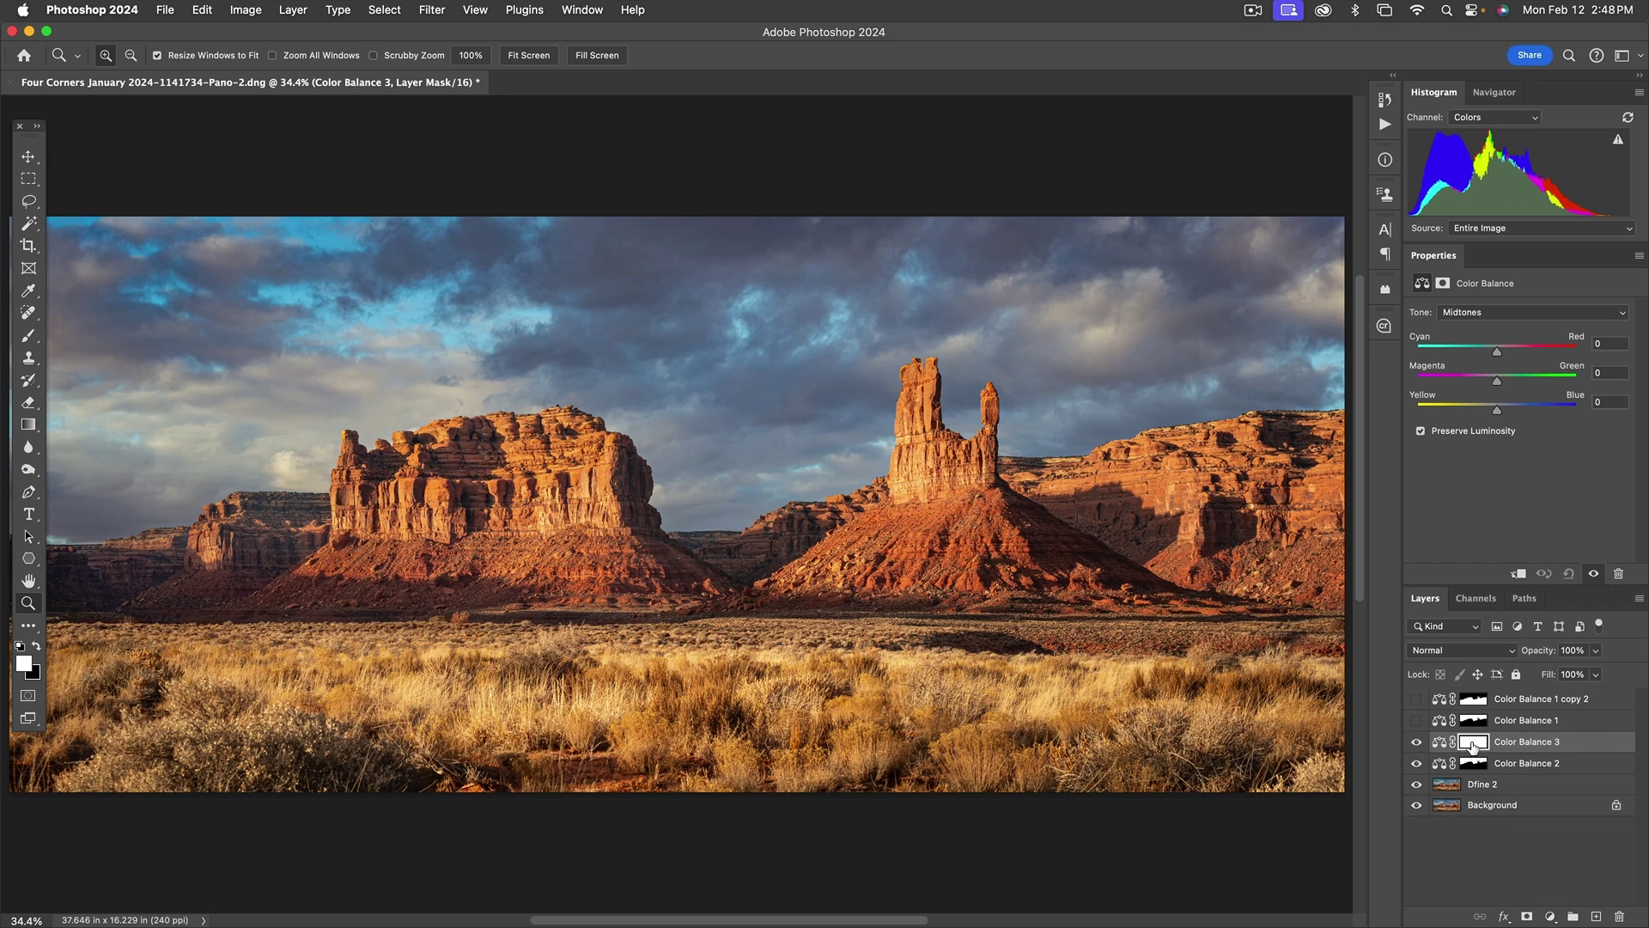
key("alt")
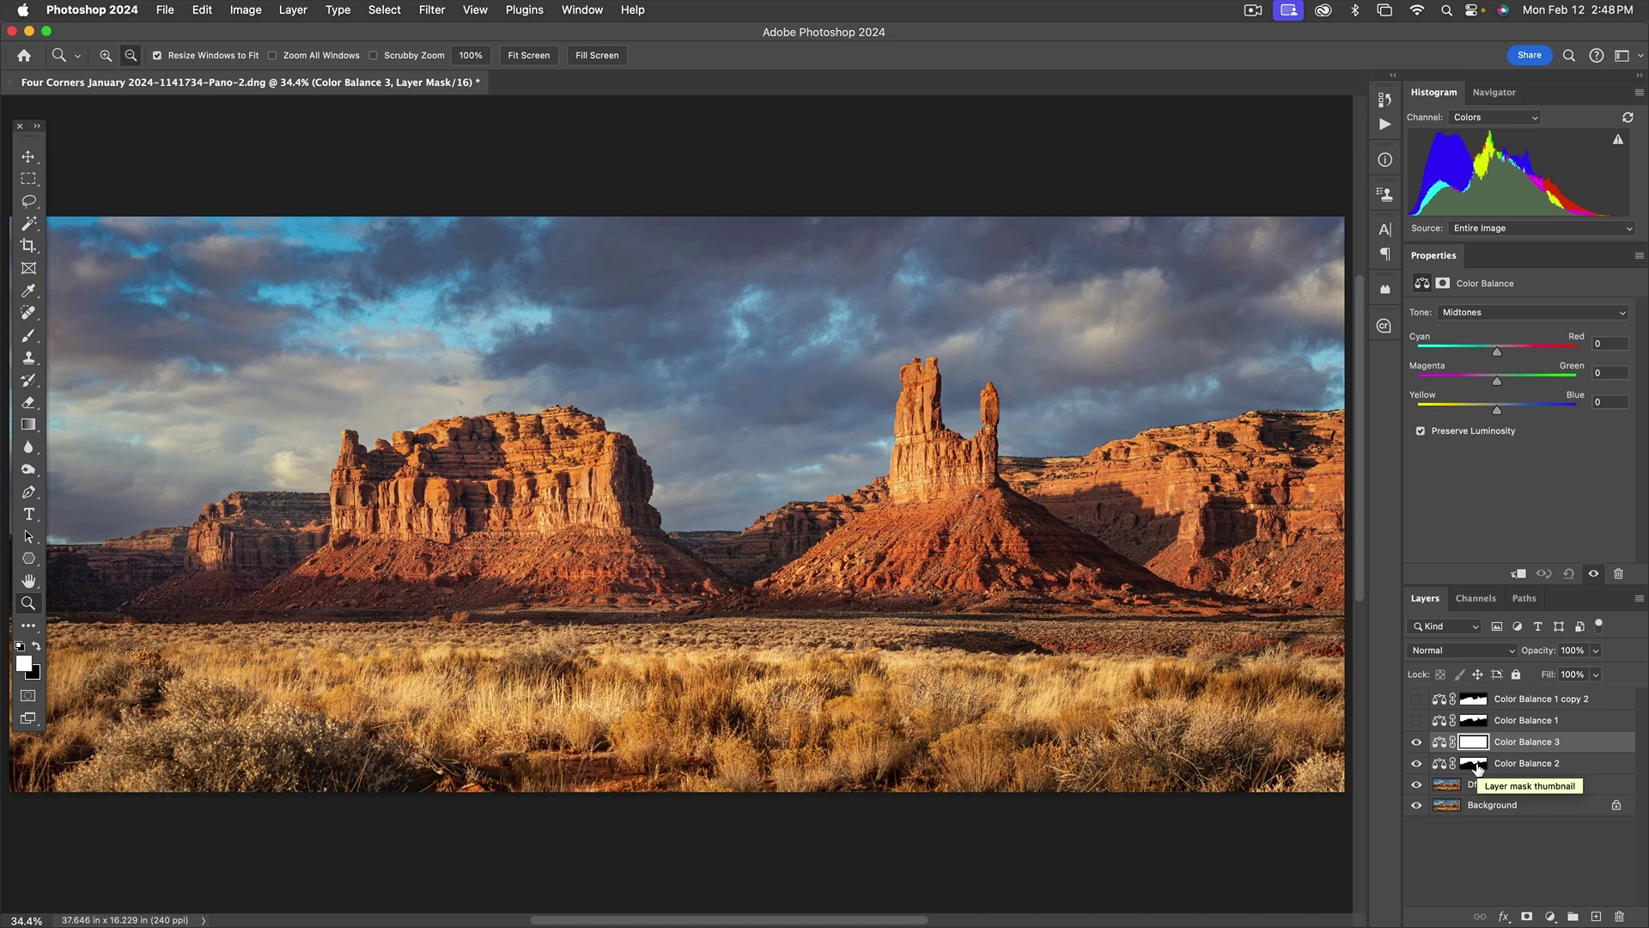
left_click_drag(1478, 767, 1478, 747)
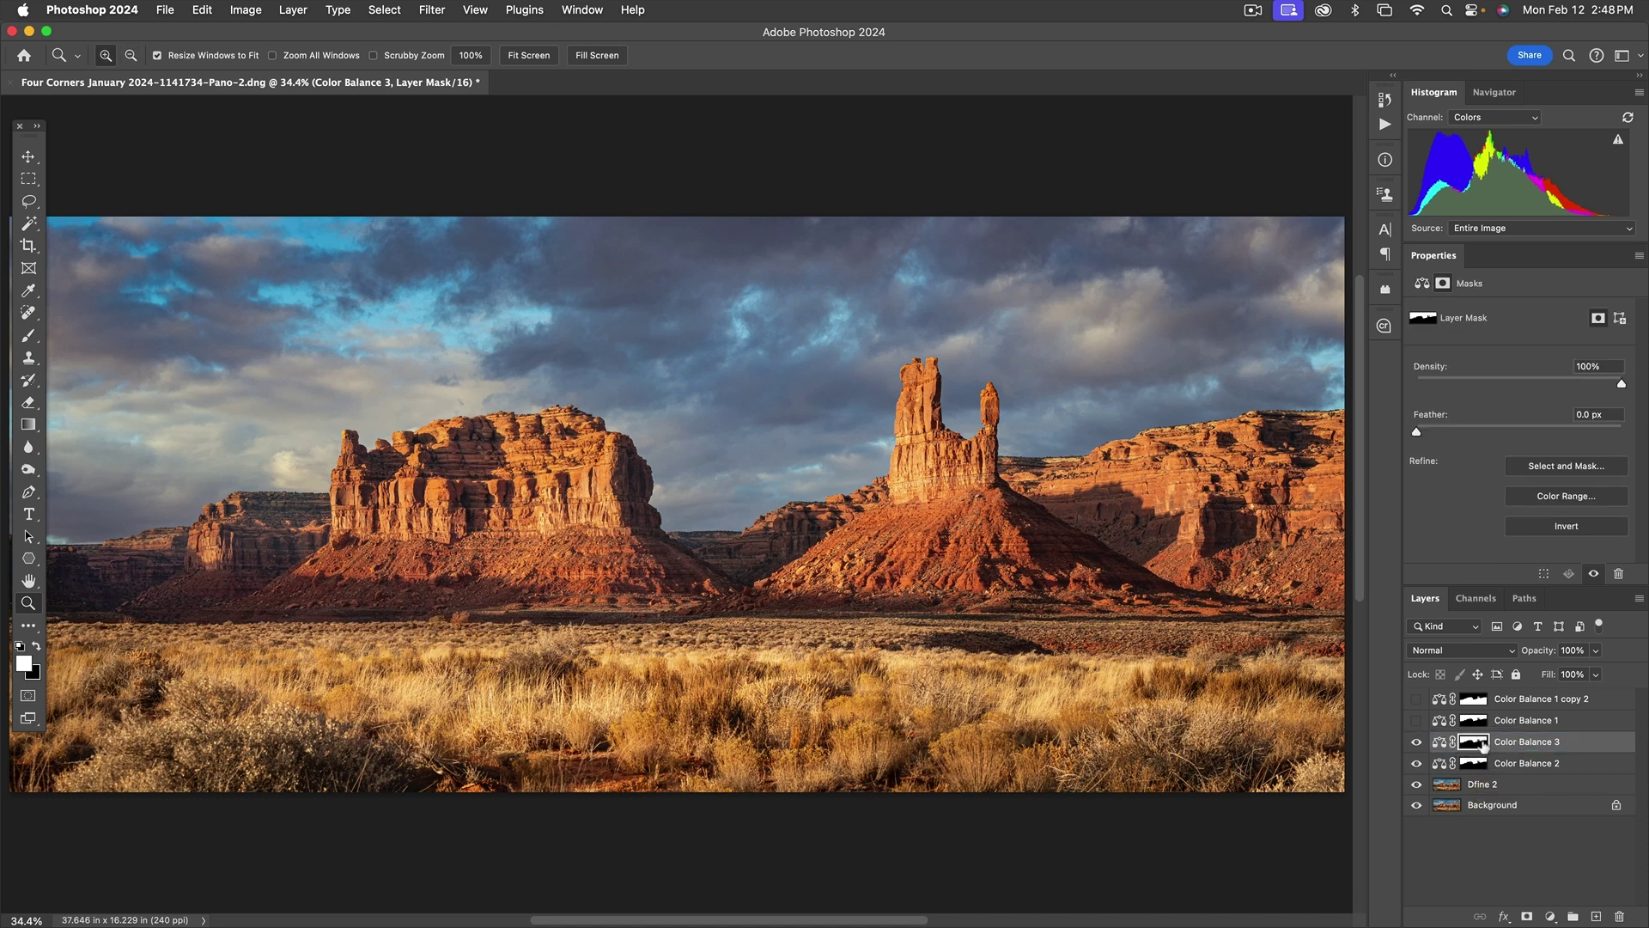
left_click(1477, 744, "alt")
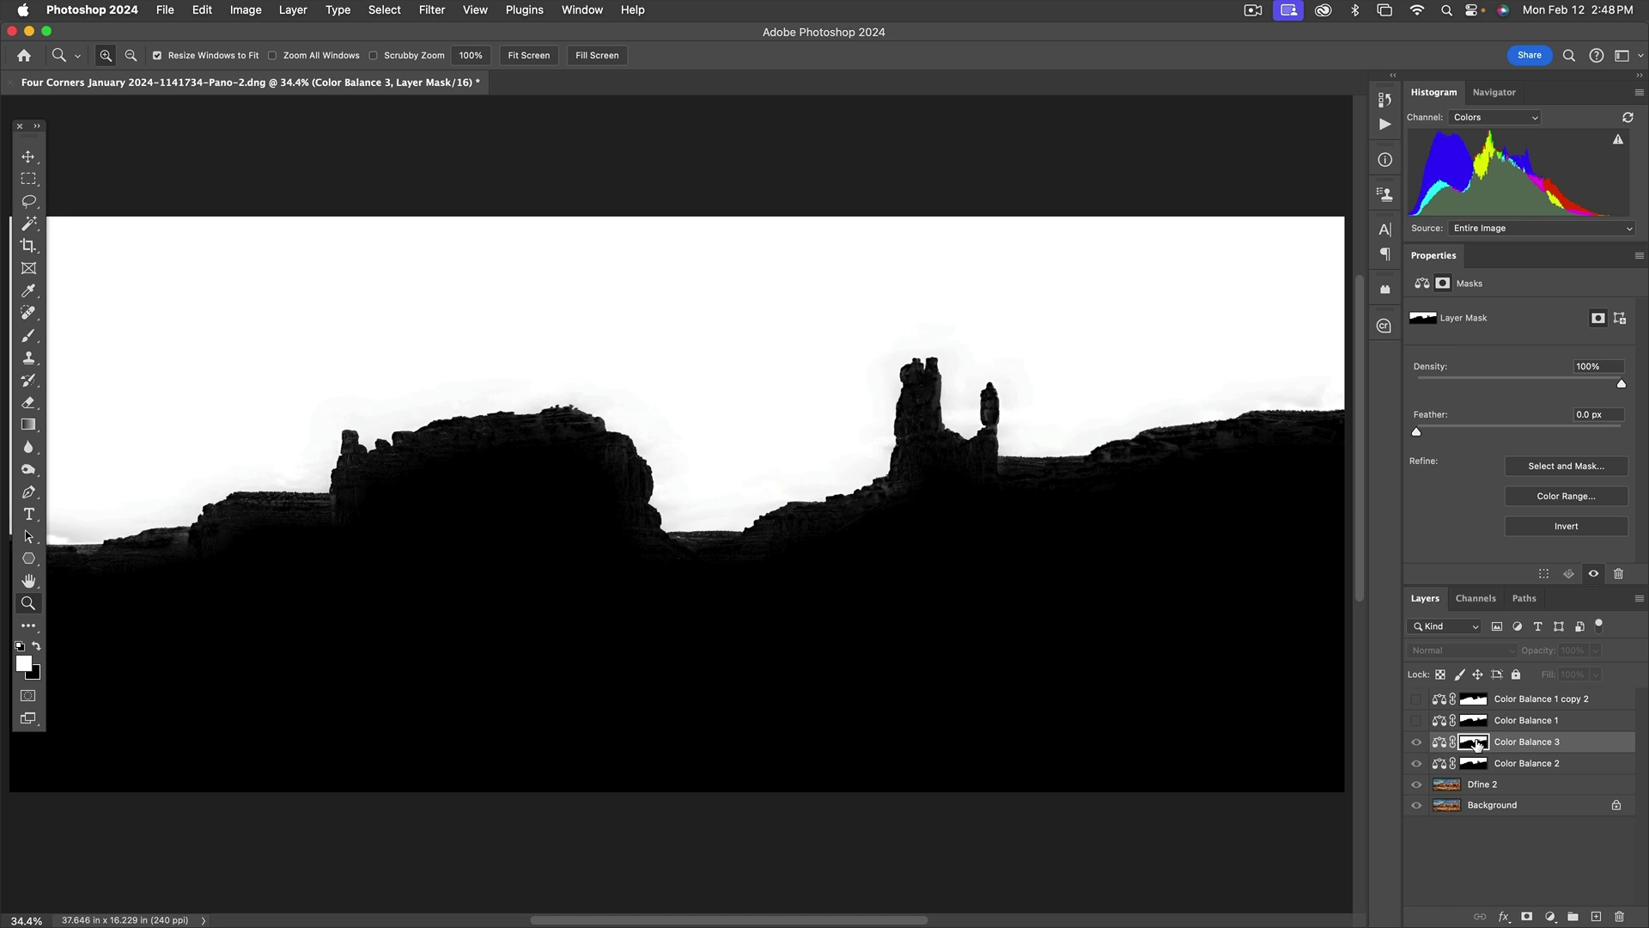
Invert Color Balance 3's mask and set foreground midtones to Cyan/Red -5, Magenta/Green -7, Yellow/Blue +8.
key("super+i")
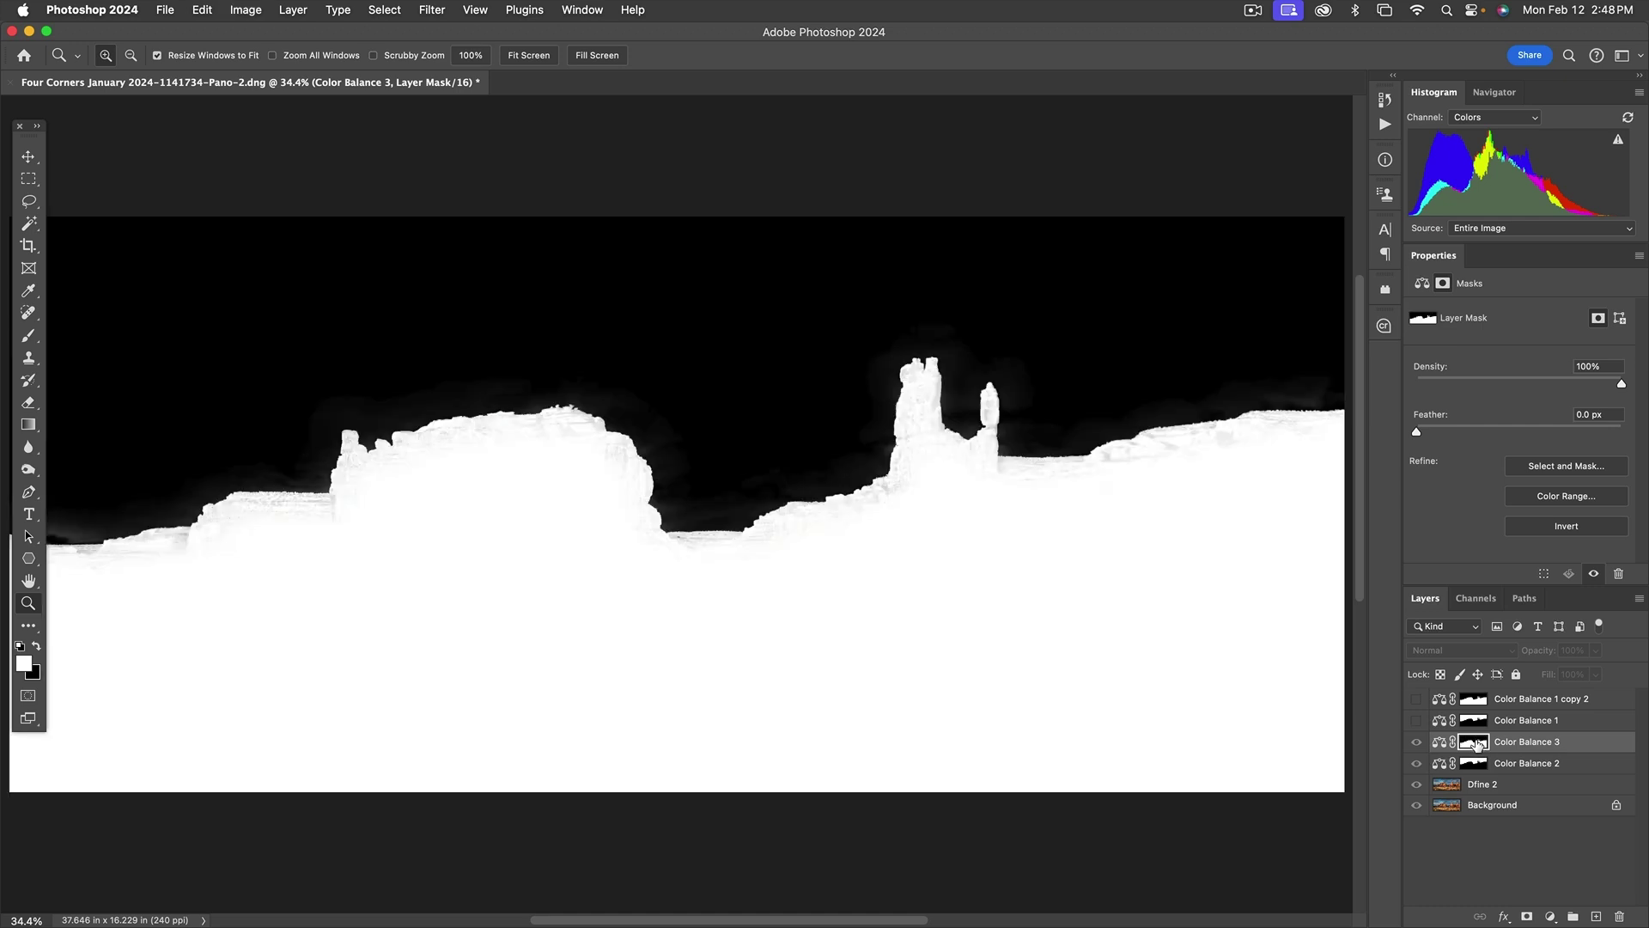
left_click(1439, 741)
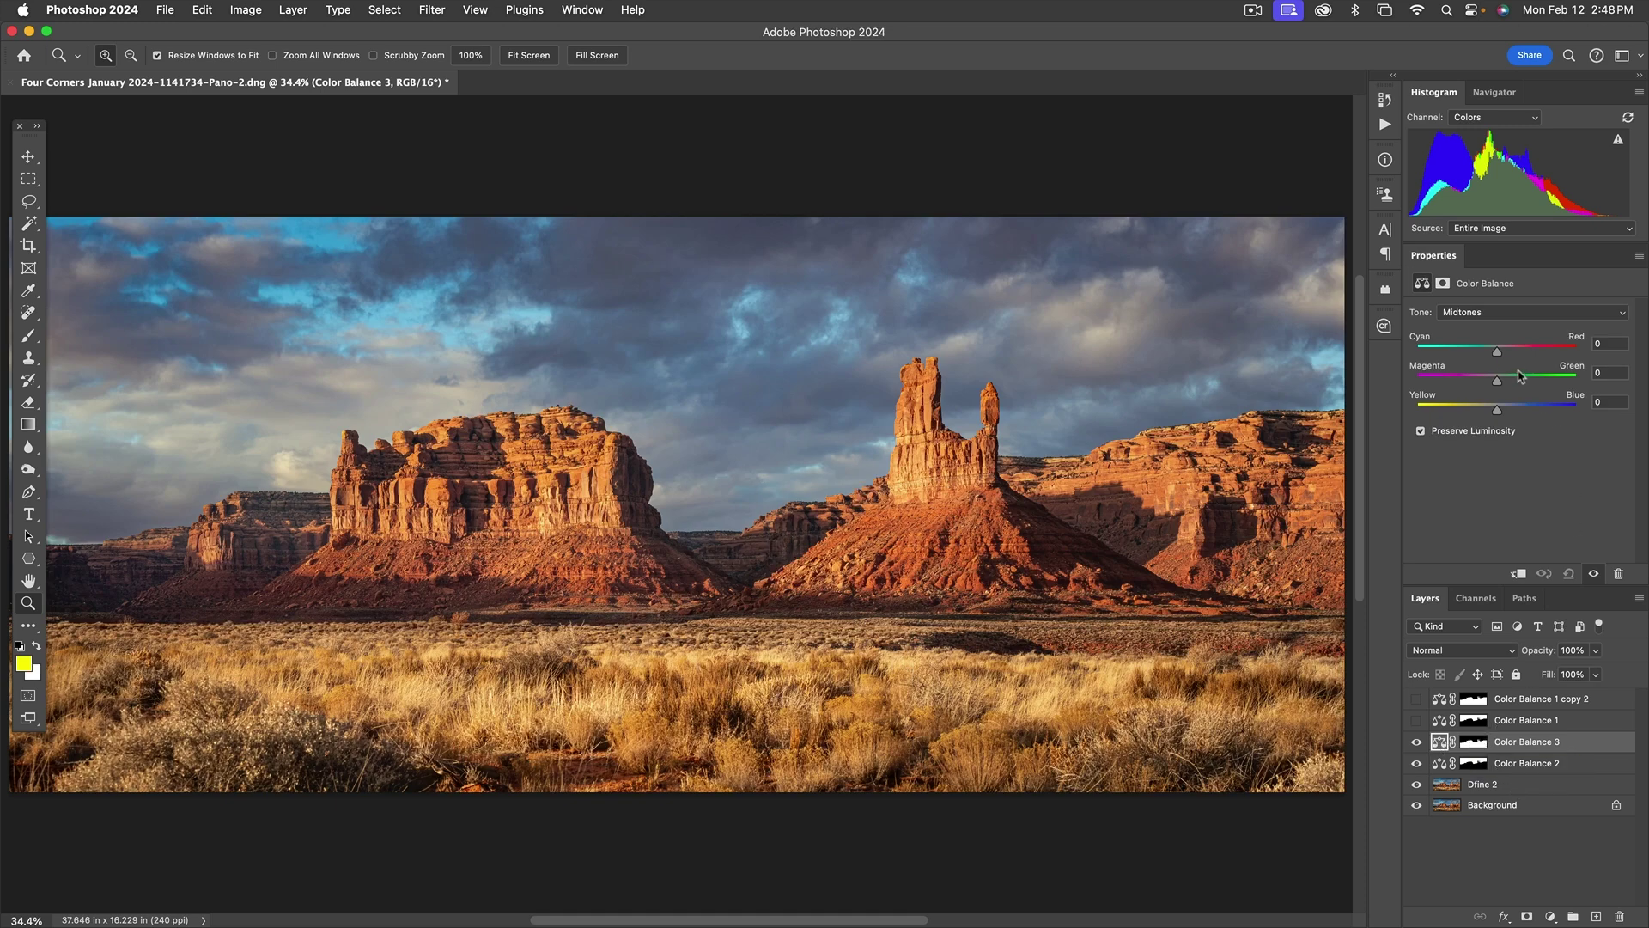
mouse_move(1501, 358)
left_mouse_down()
mouse_move(1426, 351)
mouse_move(1576, 348)
mouse_move(1344, 339)
mouse_move(1571, 346)
mouse_move(1443, 347)
mouse_move(1496, 350)
left_mouse_up()
left_click(663, 675)
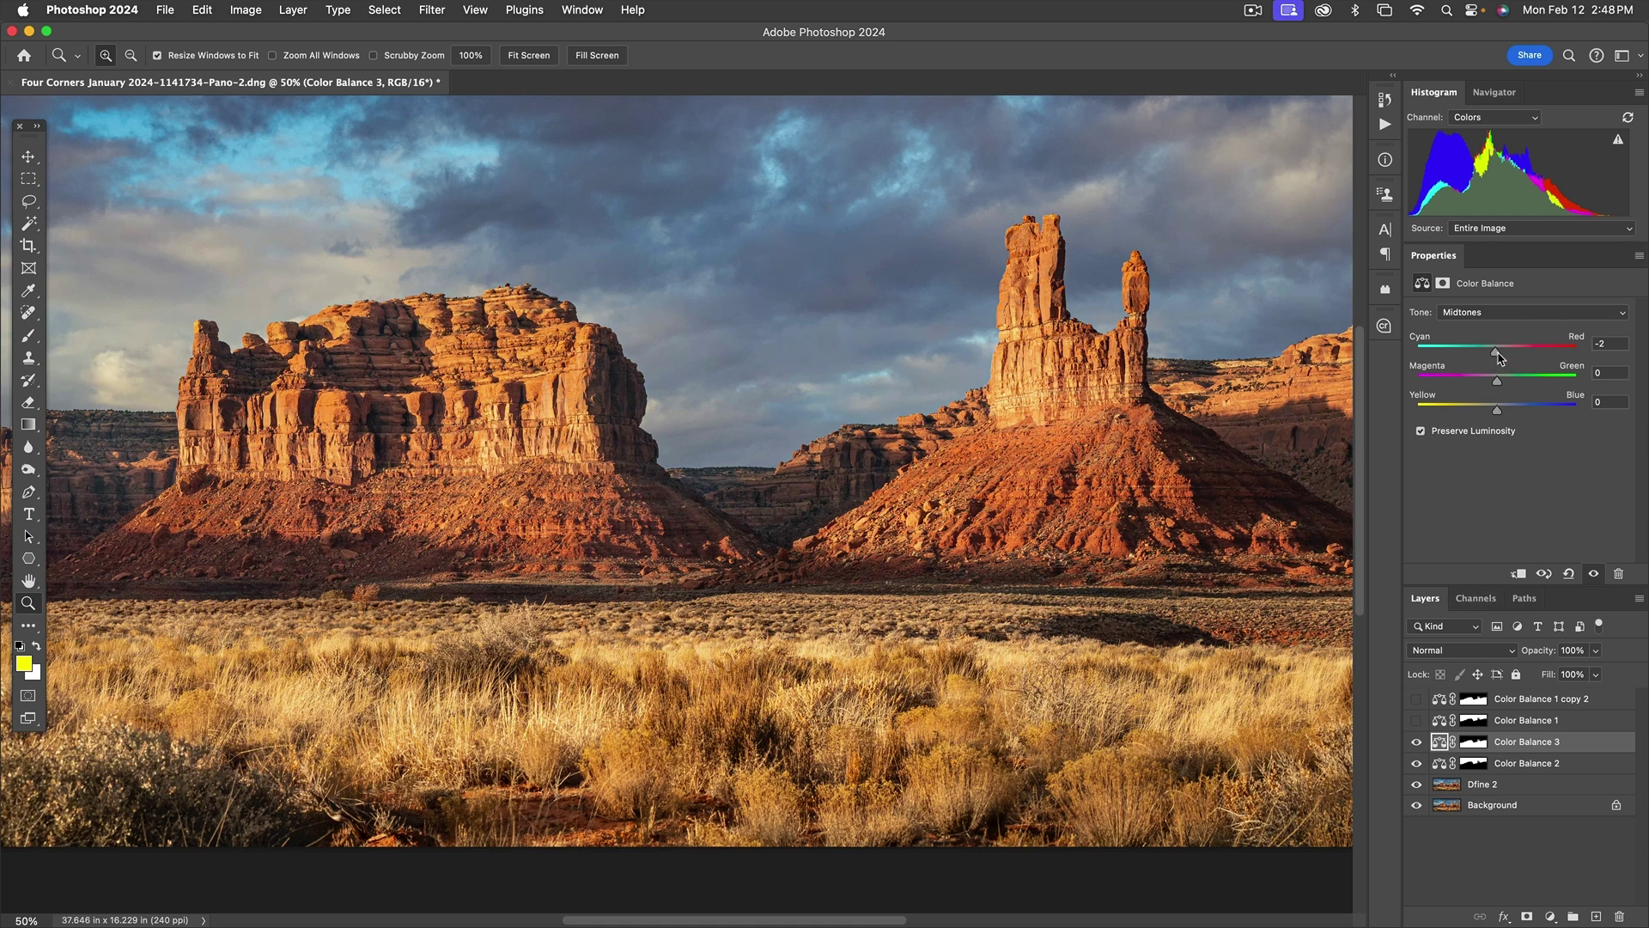
mouse_move(1497, 352)
left_mouse_down()
mouse_move(1515, 353)
mouse_move(1483, 354)
mouse_move(1531, 354)
mouse_move(1491, 355)
left_mouse_up()
left_click_drag(1491, 352, 1496, 352)
mouse_move(1498, 386)
left_mouse_down()
mouse_move(1477, 386)
mouse_move(1546, 385)
mouse_move(1493, 385)
left_mouse_up()
mouse_move(1499, 412)
left_mouse_down()
mouse_move(1482, 411)
mouse_move(1517, 412)
mouse_move(1504, 412)
left_mouse_up()
left_click(1474, 314)
Switch Tone to Highlights and set Cyan/Red -1, Magenta/Green -1, Yellow/Blue +6 for the foreground.
left_click(1475, 335)
mouse_move(1499, 354)
left_mouse_down()
mouse_move(1478, 354)
mouse_move(1523, 354)
mouse_move(1484, 355)
mouse_move(1498, 355)
left_mouse_up()
mouse_move(1497, 382)
left_mouse_down()
mouse_move(1475, 382)
mouse_move(1536, 384)
mouse_move(1496, 388)
left_mouse_up()
left_click_drag(1499, 413, 1503, 414)
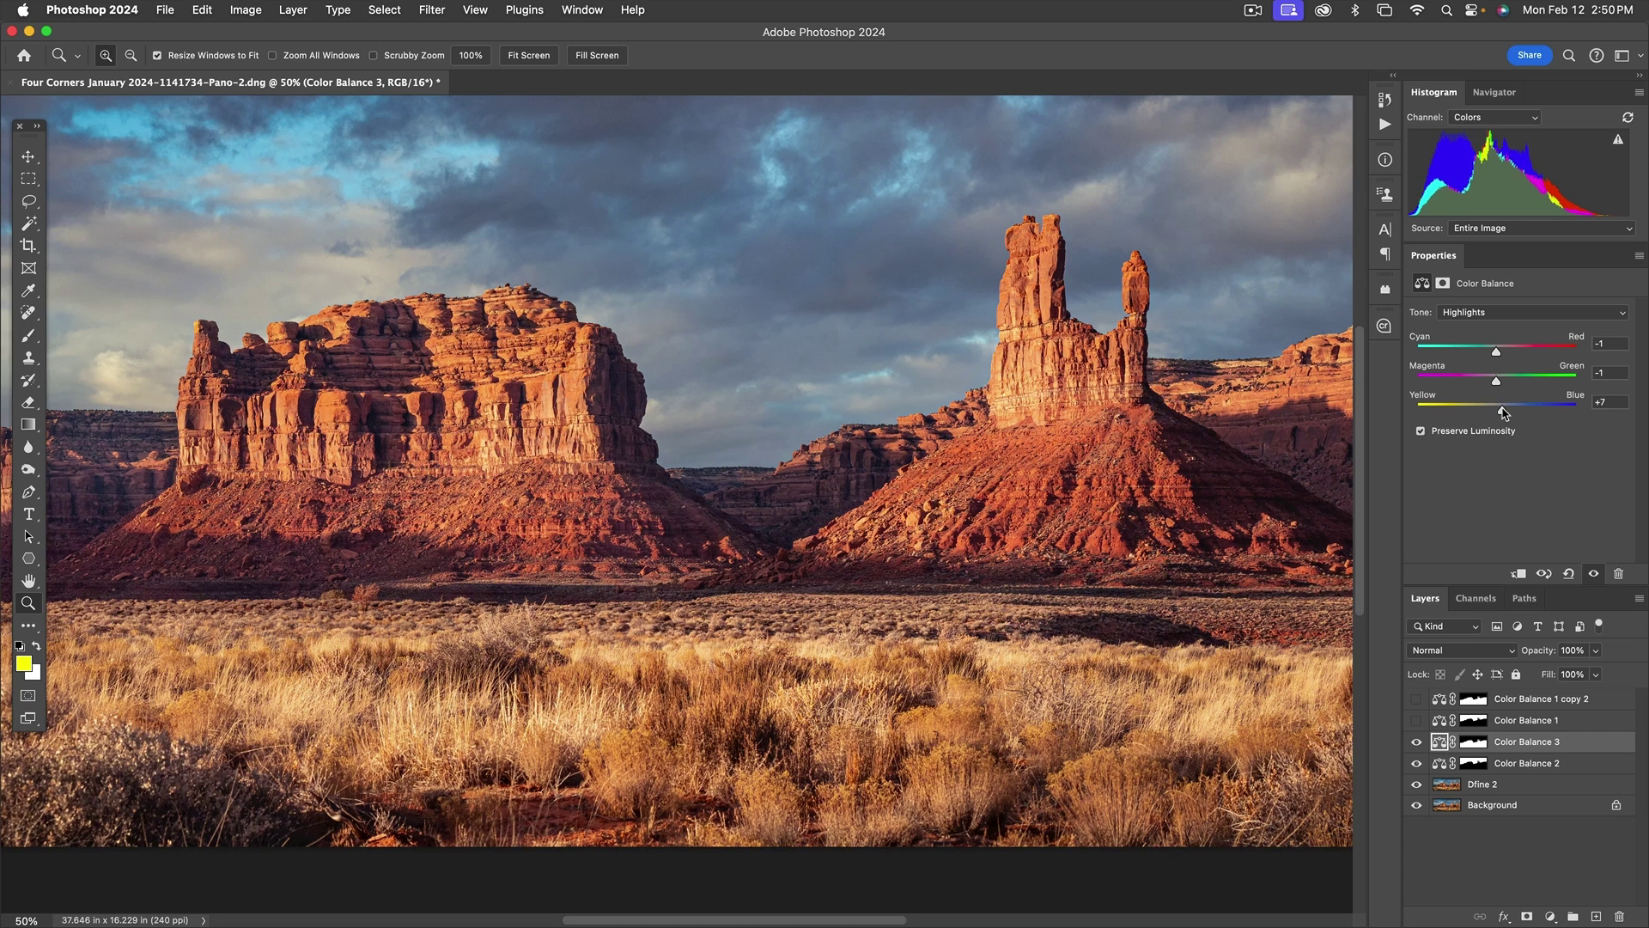
Switch Tone to Shadows and set Cyan/Red -6, Magenta/Green +1, Yellow/Blue +3.
left_click(1499, 319)
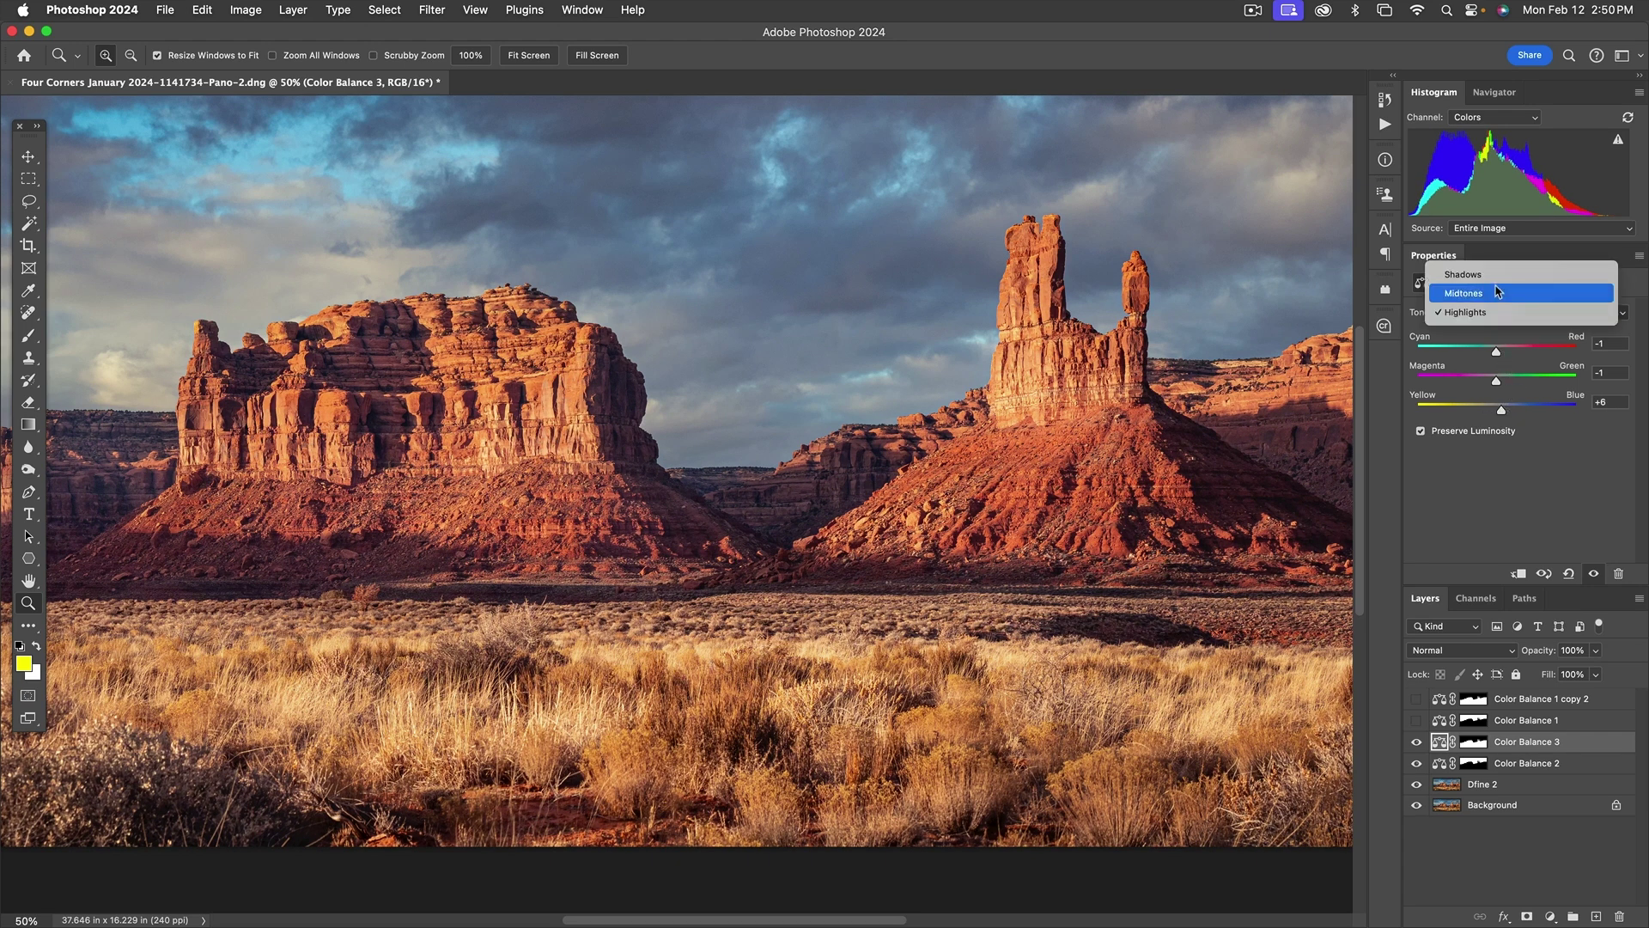
left_click(1493, 275)
mouse_move(1497, 356)
left_mouse_down()
mouse_move(1481, 356)
mouse_move(1521, 357)
mouse_move(1491, 358)
left_mouse_up()
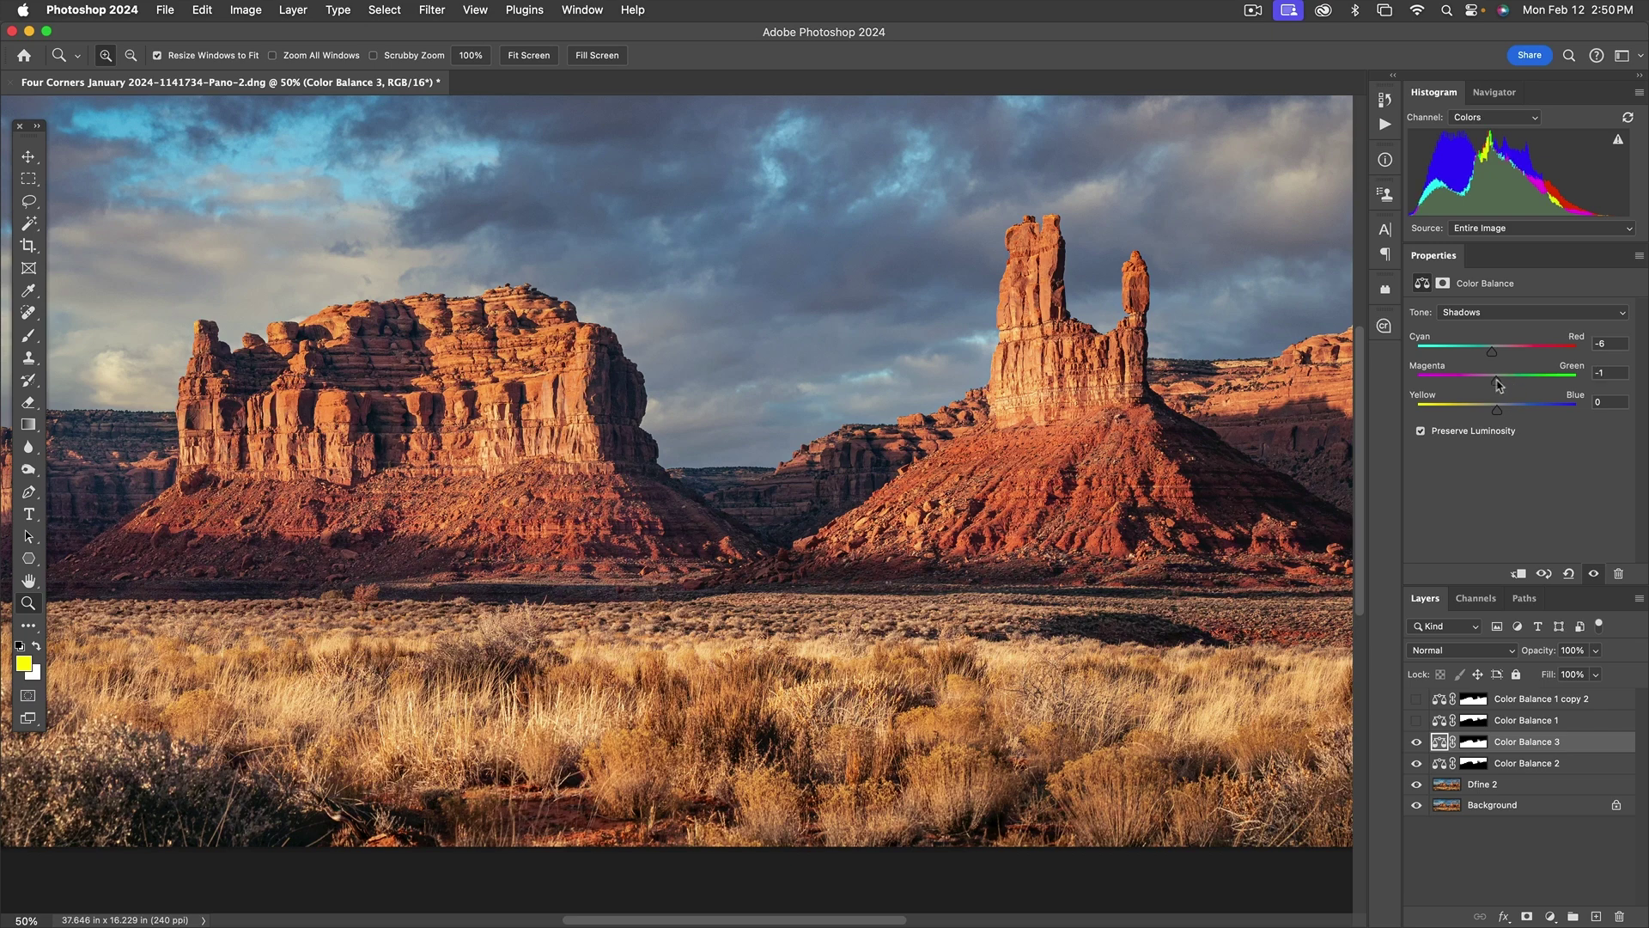
mouse_move(1499, 385)
left_mouse_down()
mouse_move(1514, 384)
mouse_move(1484, 384)
mouse_move(1511, 384)
mouse_move(1490, 384)
mouse_move(1501, 414)
mouse_move(1477, 414)
mouse_move(1516, 414)
mouse_move(1481, 414)
mouse_move(1501, 414)
left_mouse_up()
Compare the panorama with and without Color Balance 3's warmer foreground adjustment, leaving it on.
left_click(1416, 742)
left_click(1416, 742)
left_click(1417, 742)
left_click(1416, 742)
left_click(1416, 742)
left_click(1416, 742)
left_click(1417, 742)
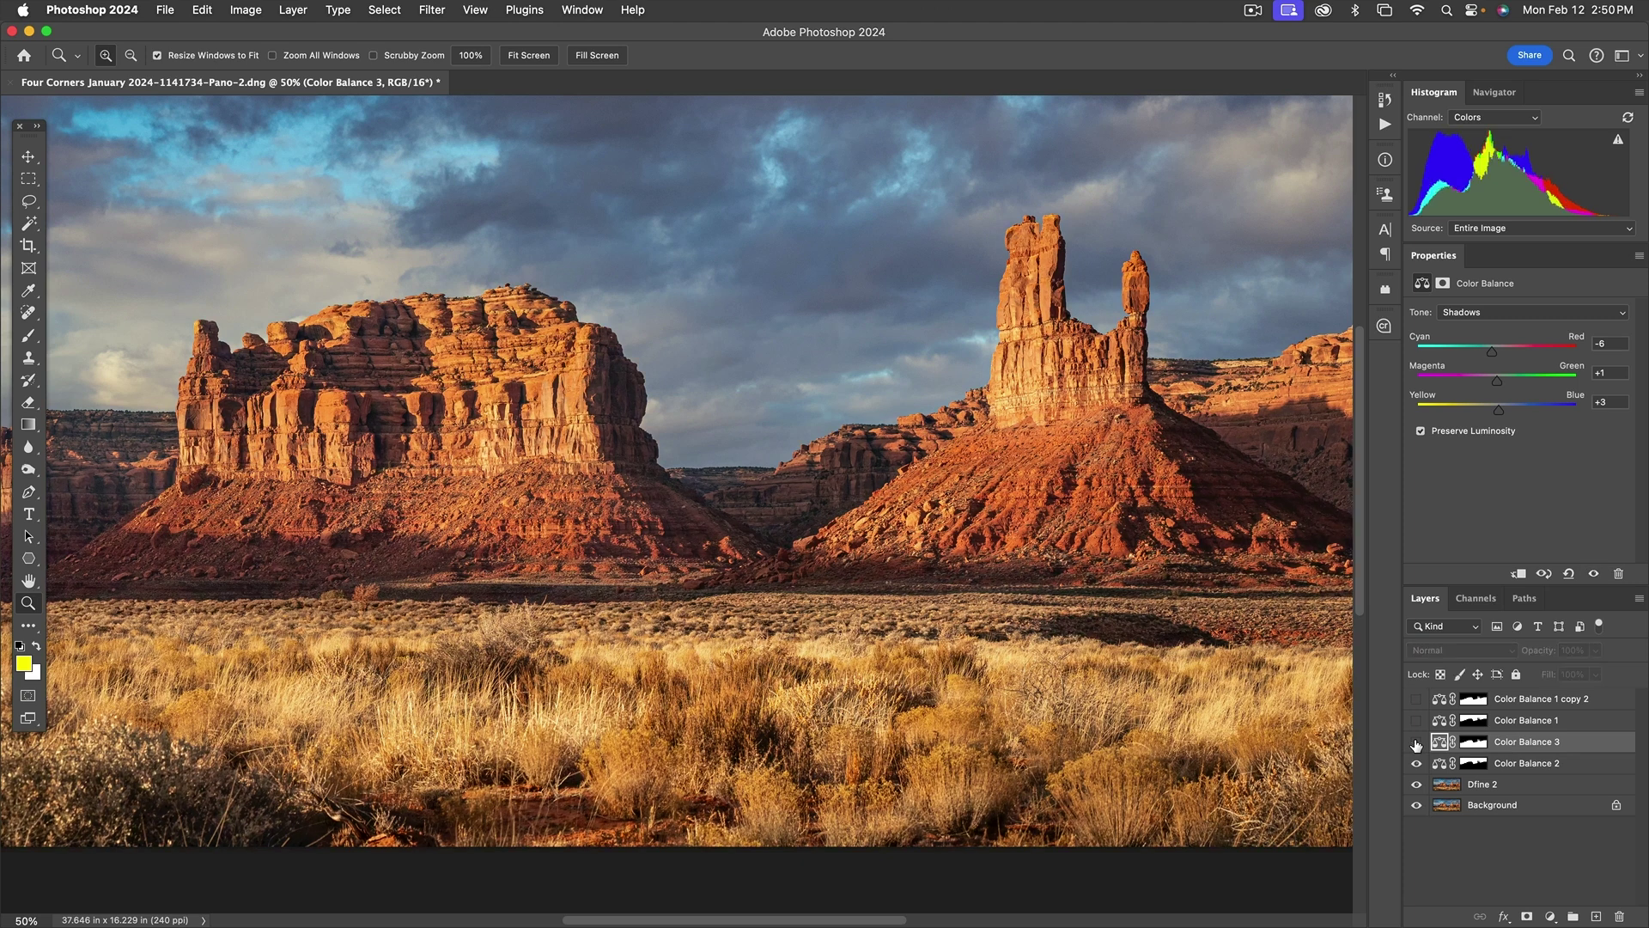
left_click(1416, 742)
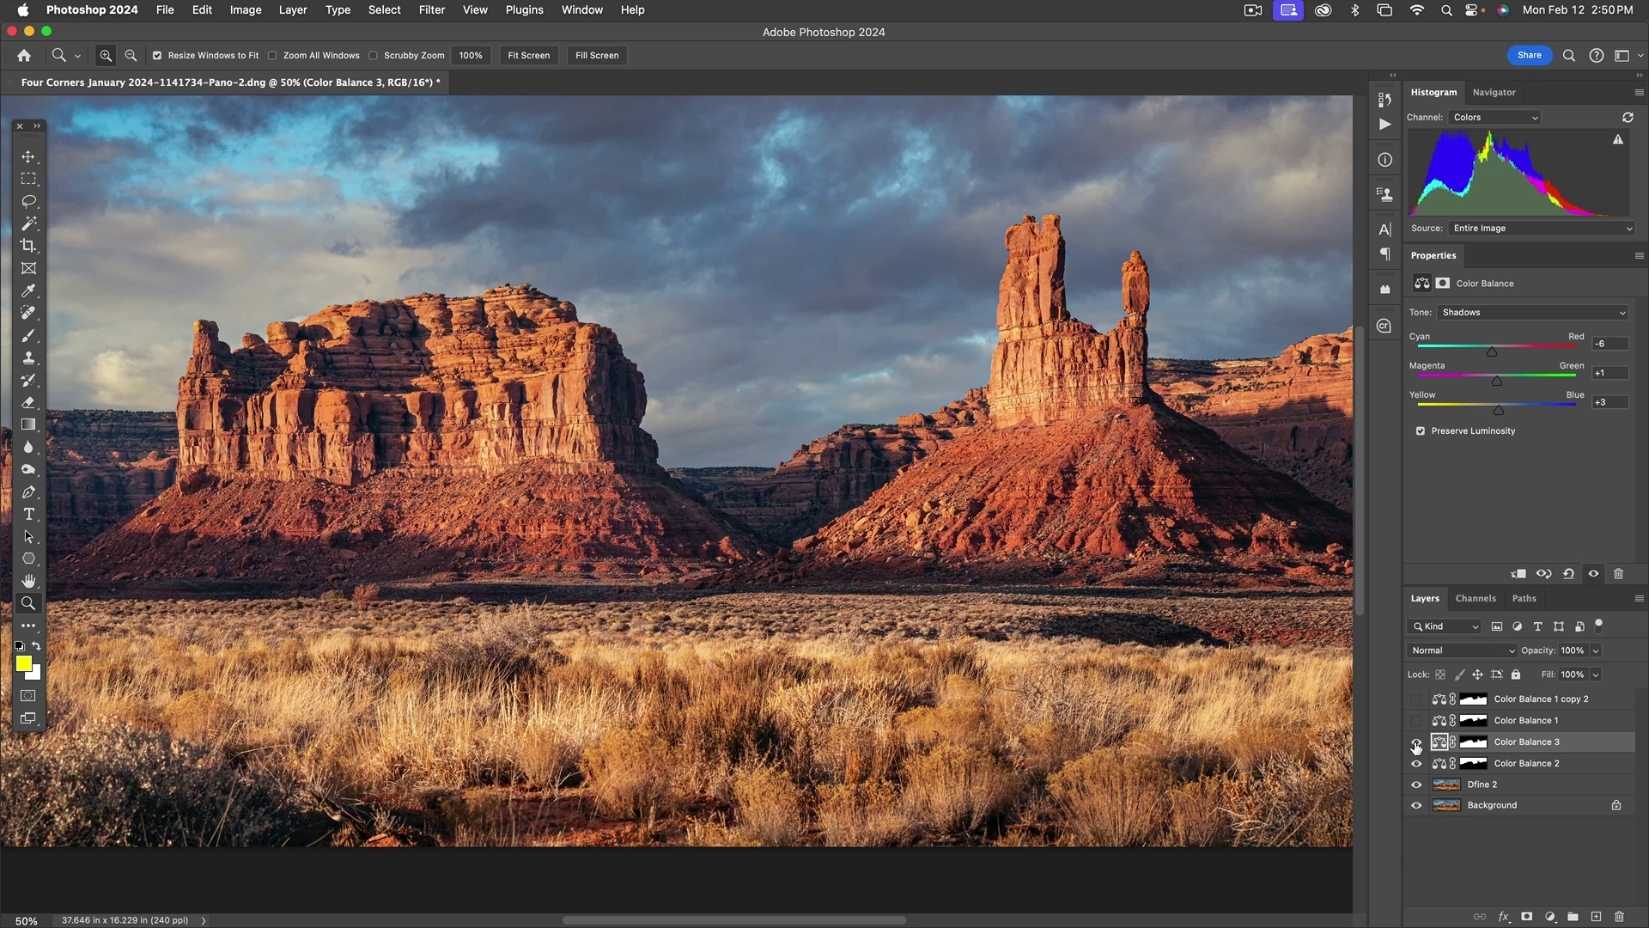
left_click(1416, 742)
left_click(1416, 742)
left_click(1416, 742)
left_click(1416, 742)
Fit the whole panorama in the window and show Color Balance 3's mask alone on the canvas.
key("super+0")
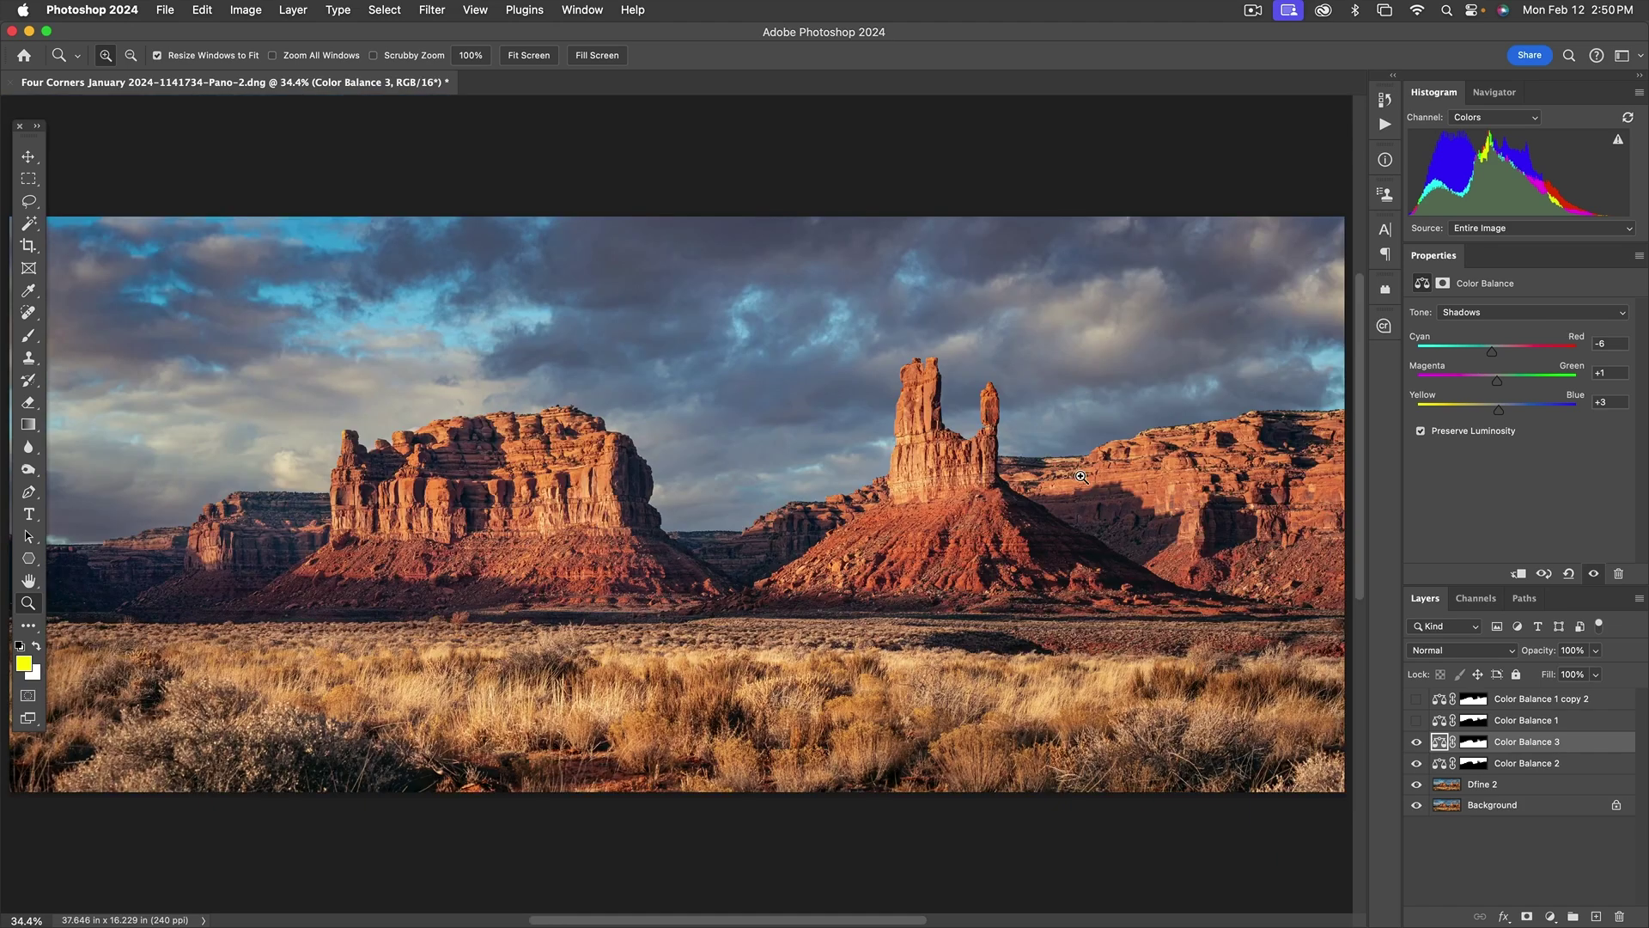
key("alt")
left_click(1474, 742, "alt")
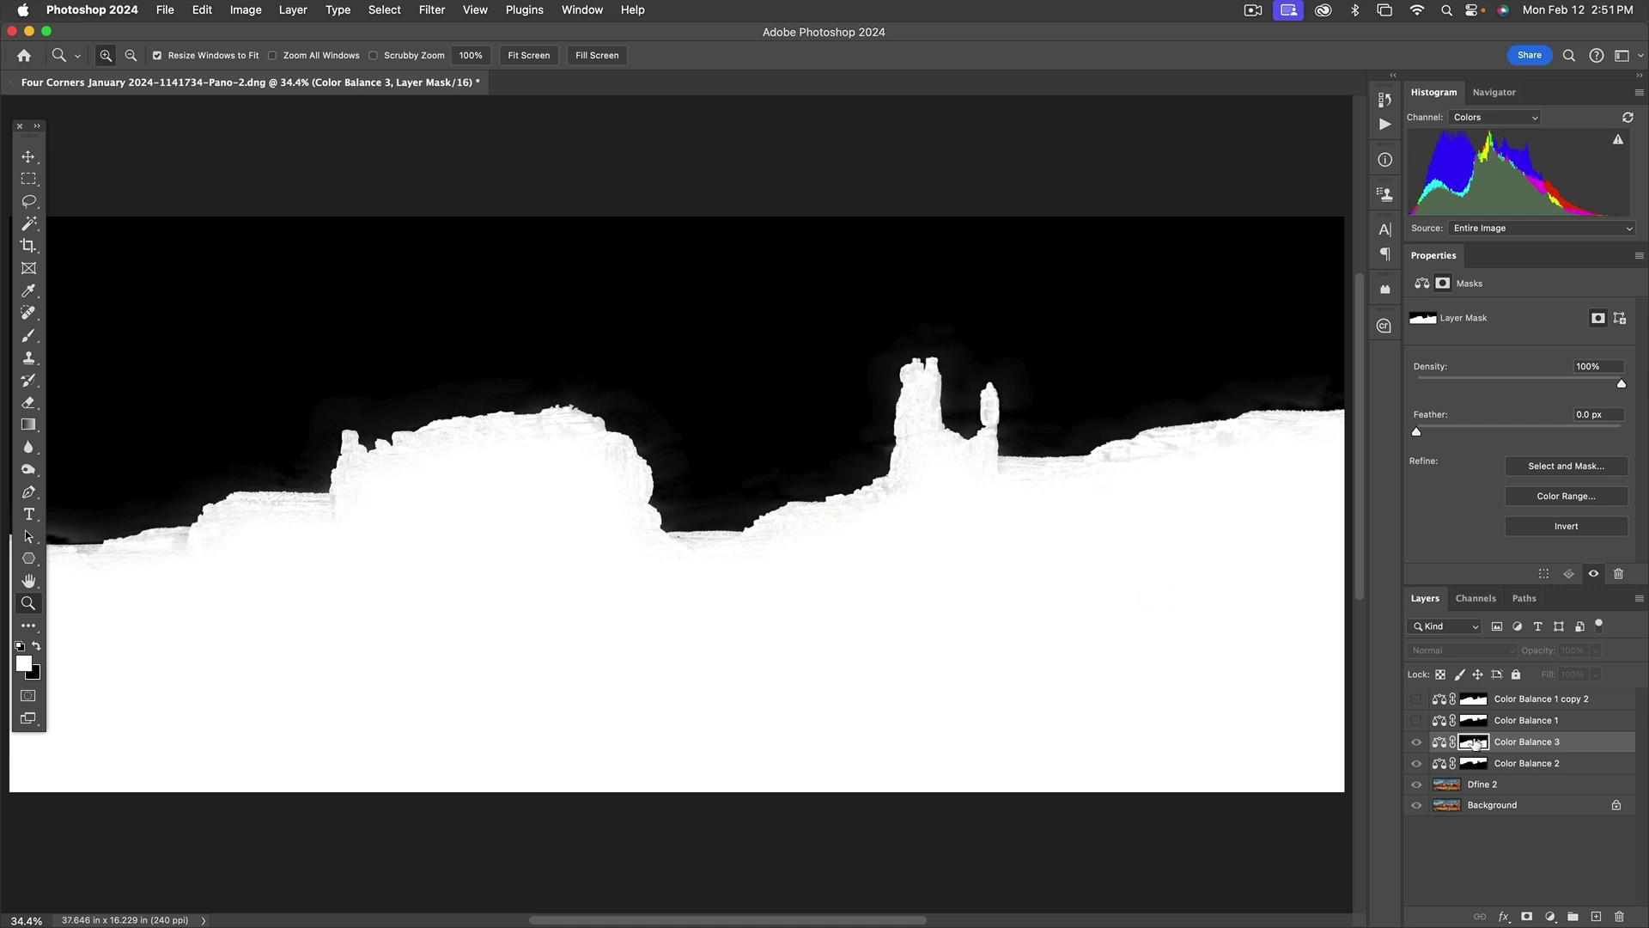
Return to the colour image and target Color Balance 3's layer mask with black as the painting colour.
left_click(1440, 742)
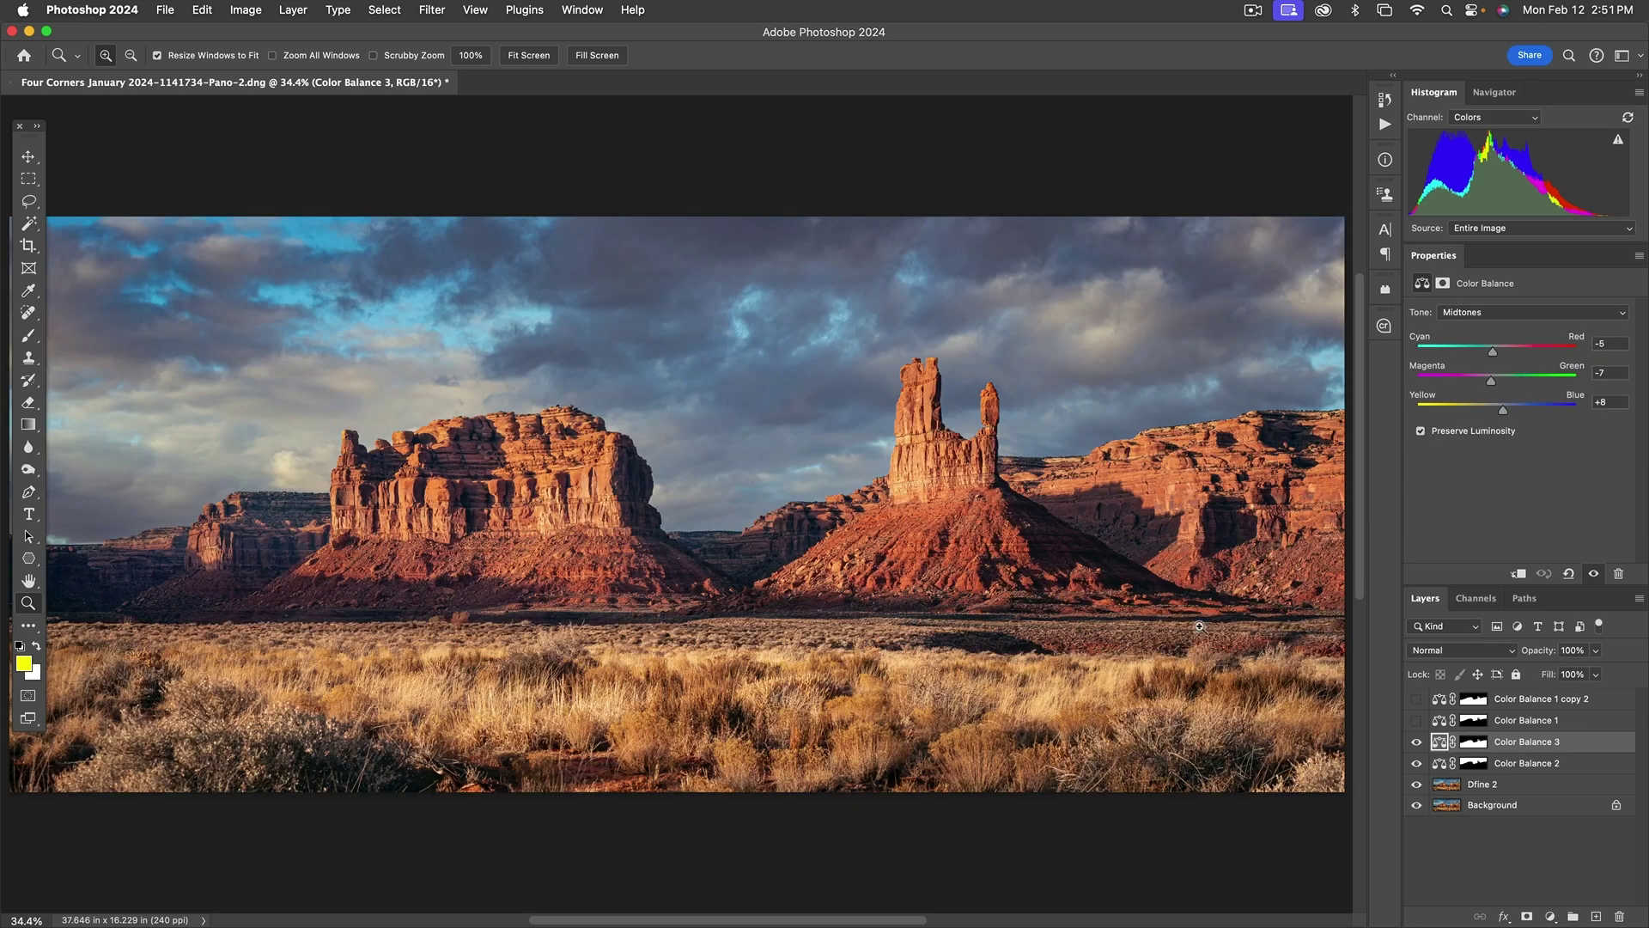
left_click(1465, 743)
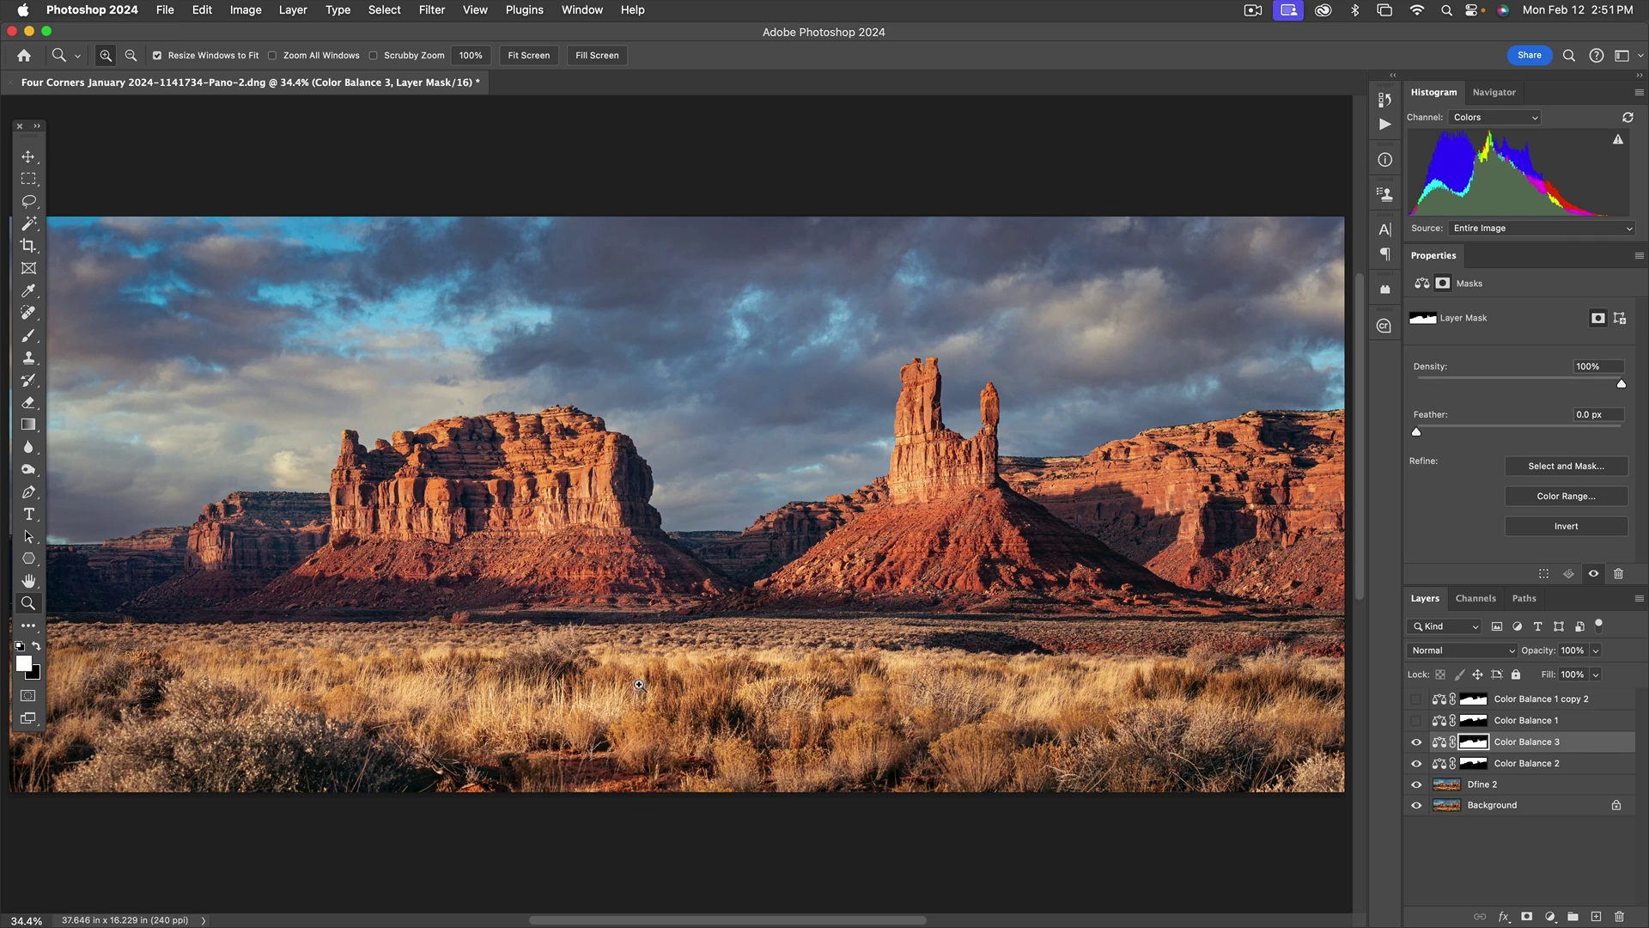
key("x")
Enlarge the Brush to about 1761 px and zoom out slightly to fit the panorama.
key("b")
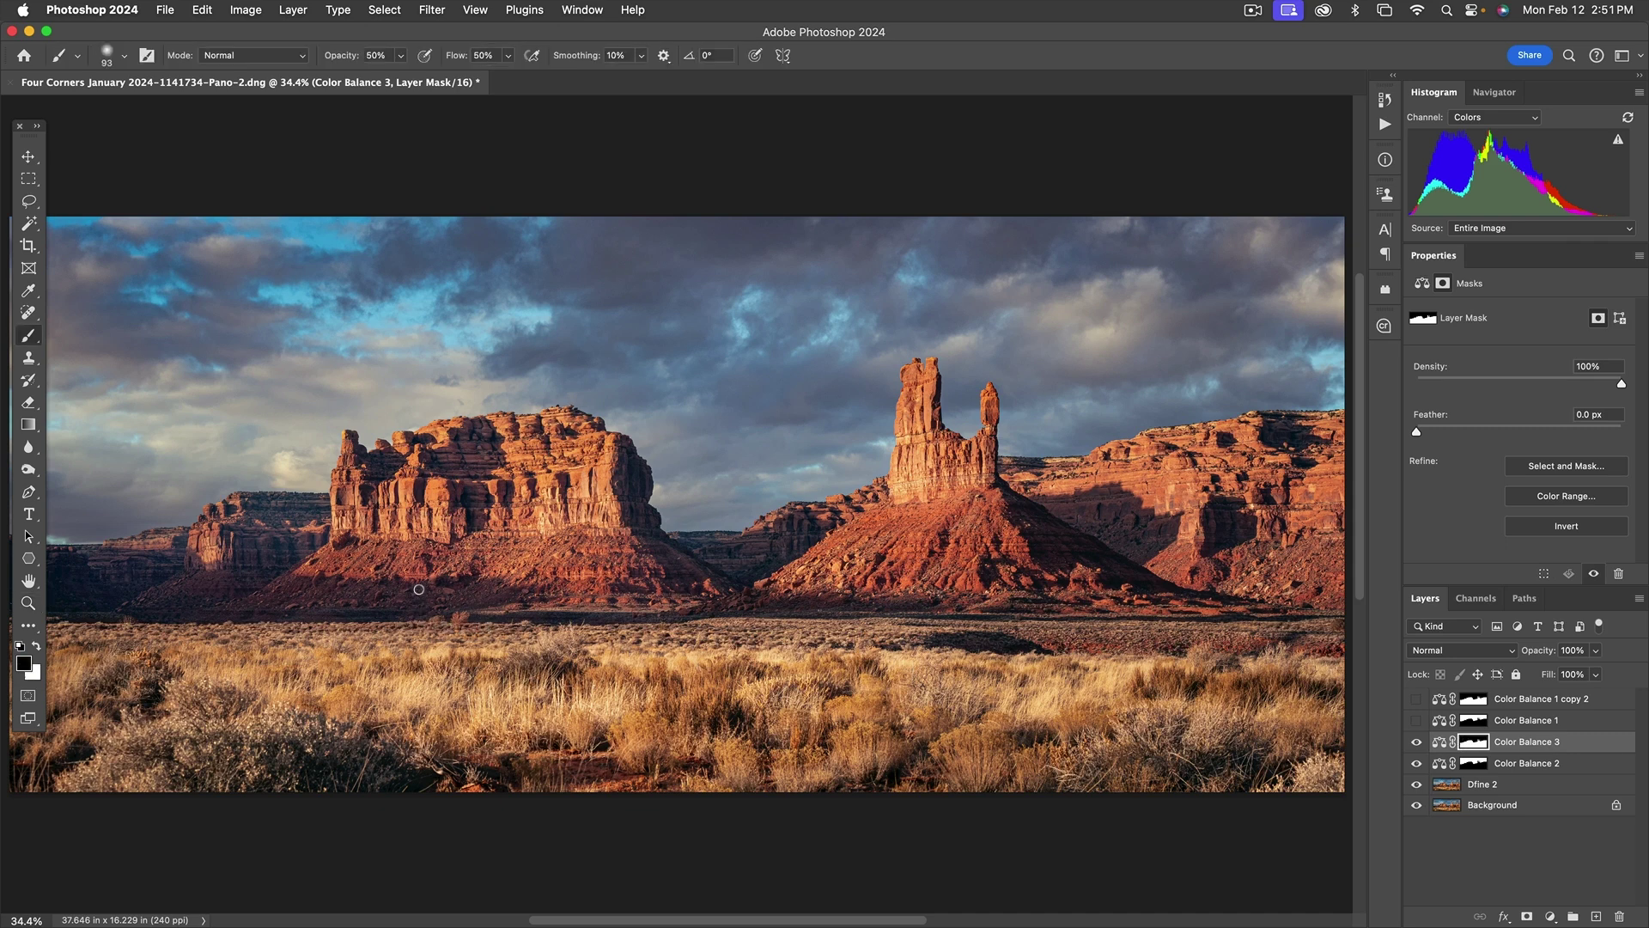
mouse_move(418, 589)
left_mouse_down("ctrl+alt")
mouse_move(575, 581)
mouse_move(675, 521)
left_mouse_up("ctrl+alt")
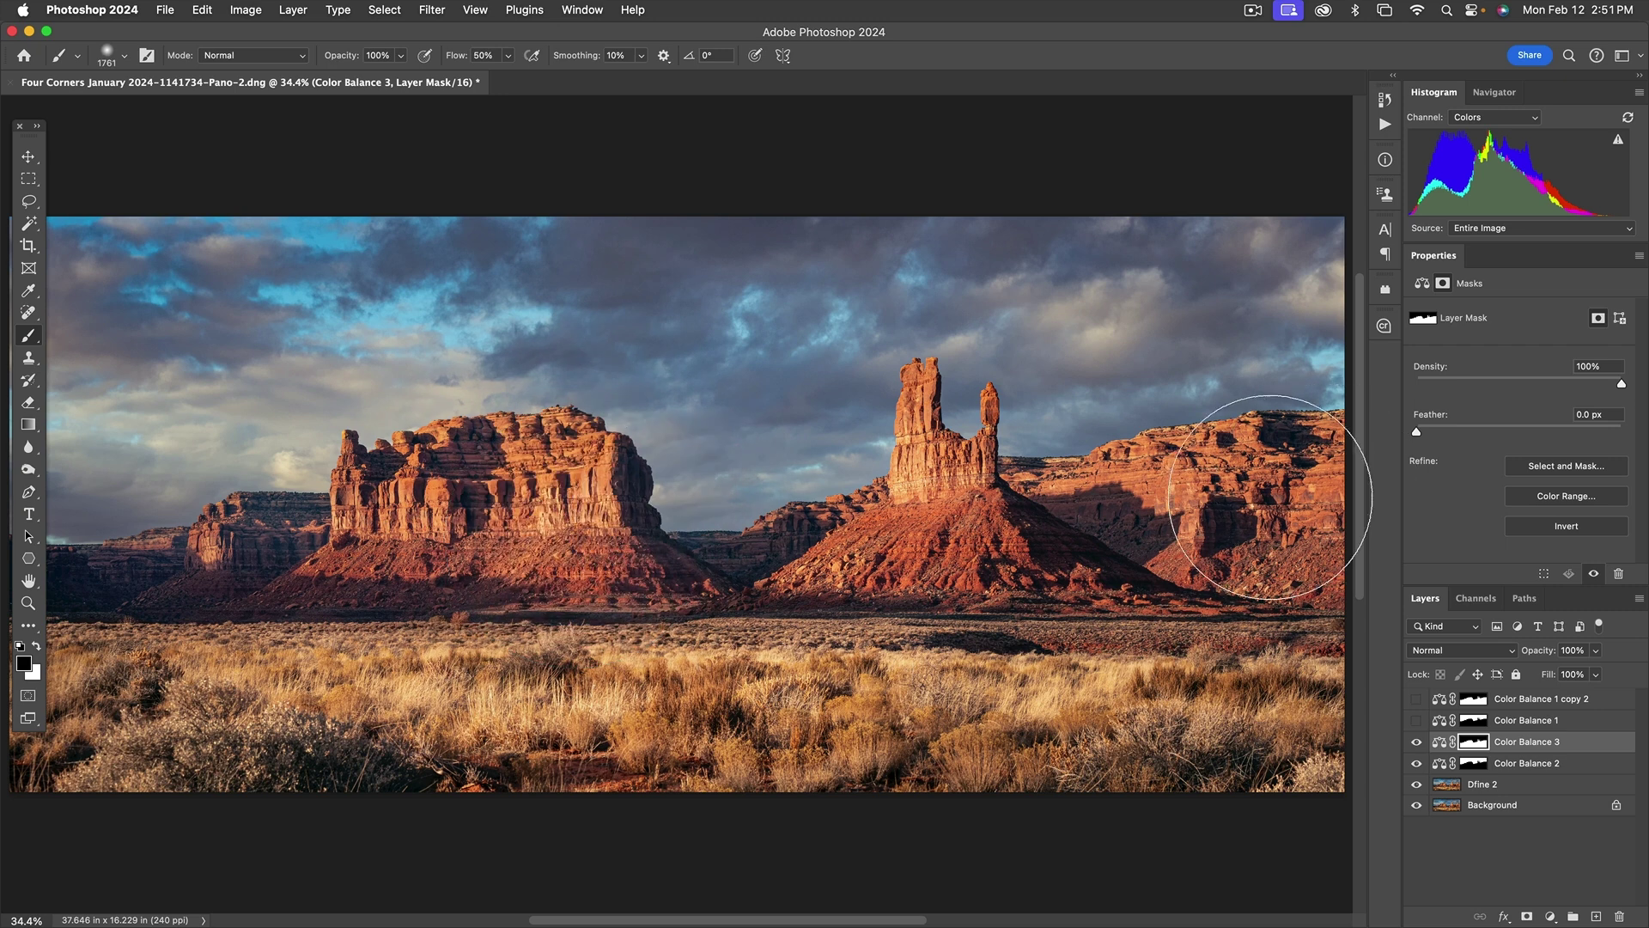
key("z")
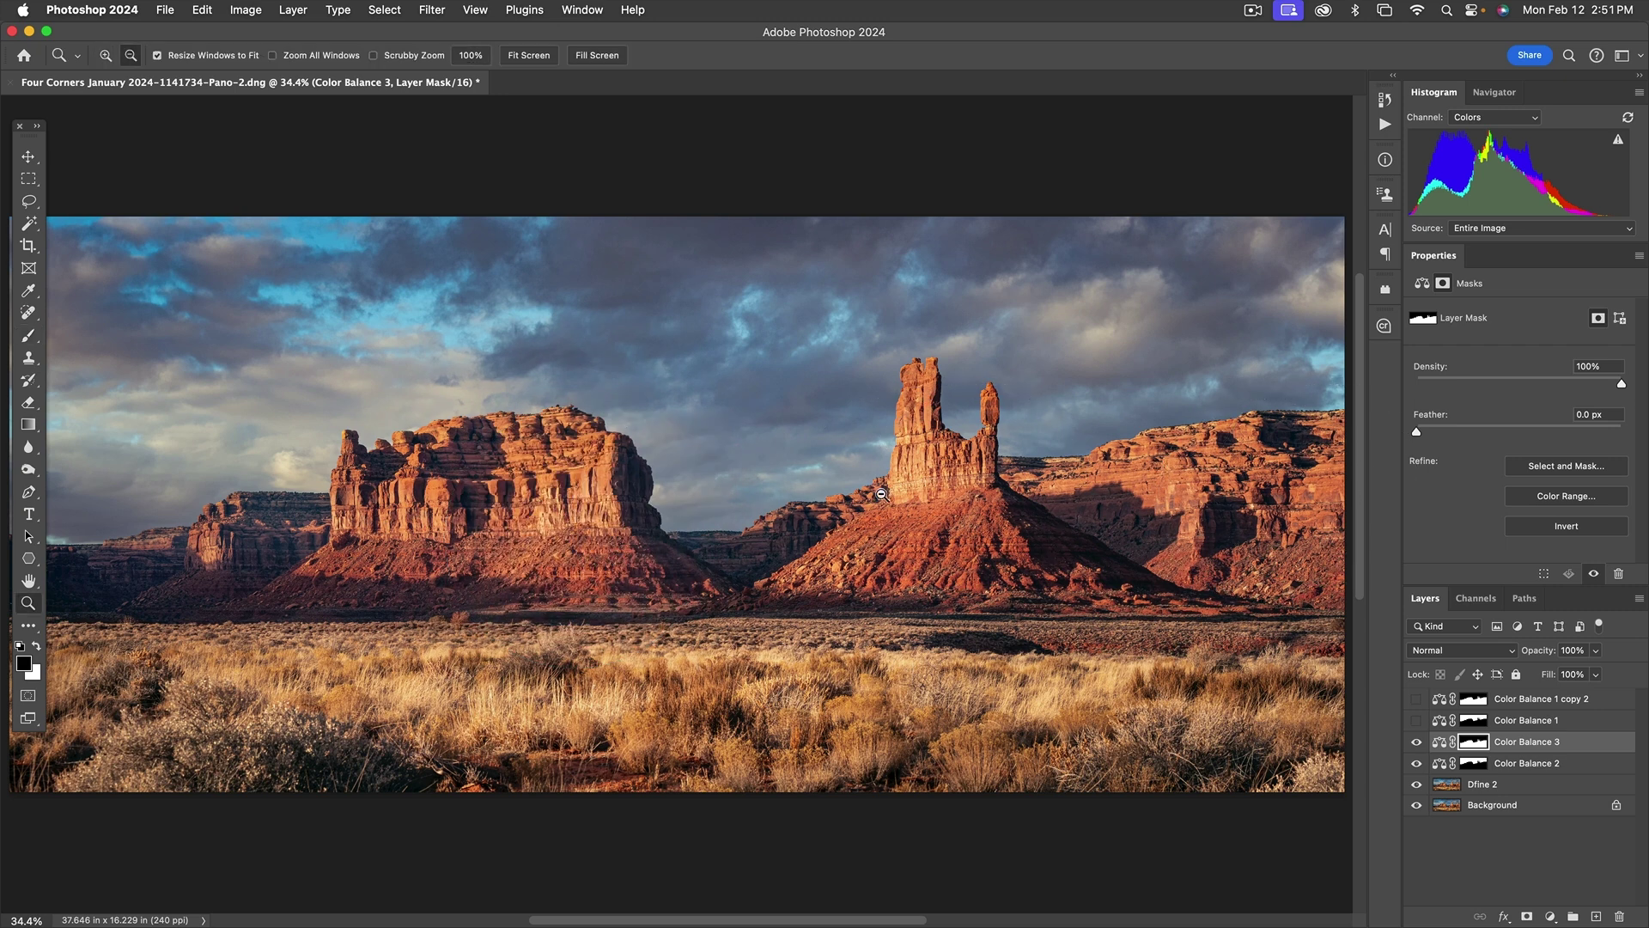
left_click(928, 519, "alt")
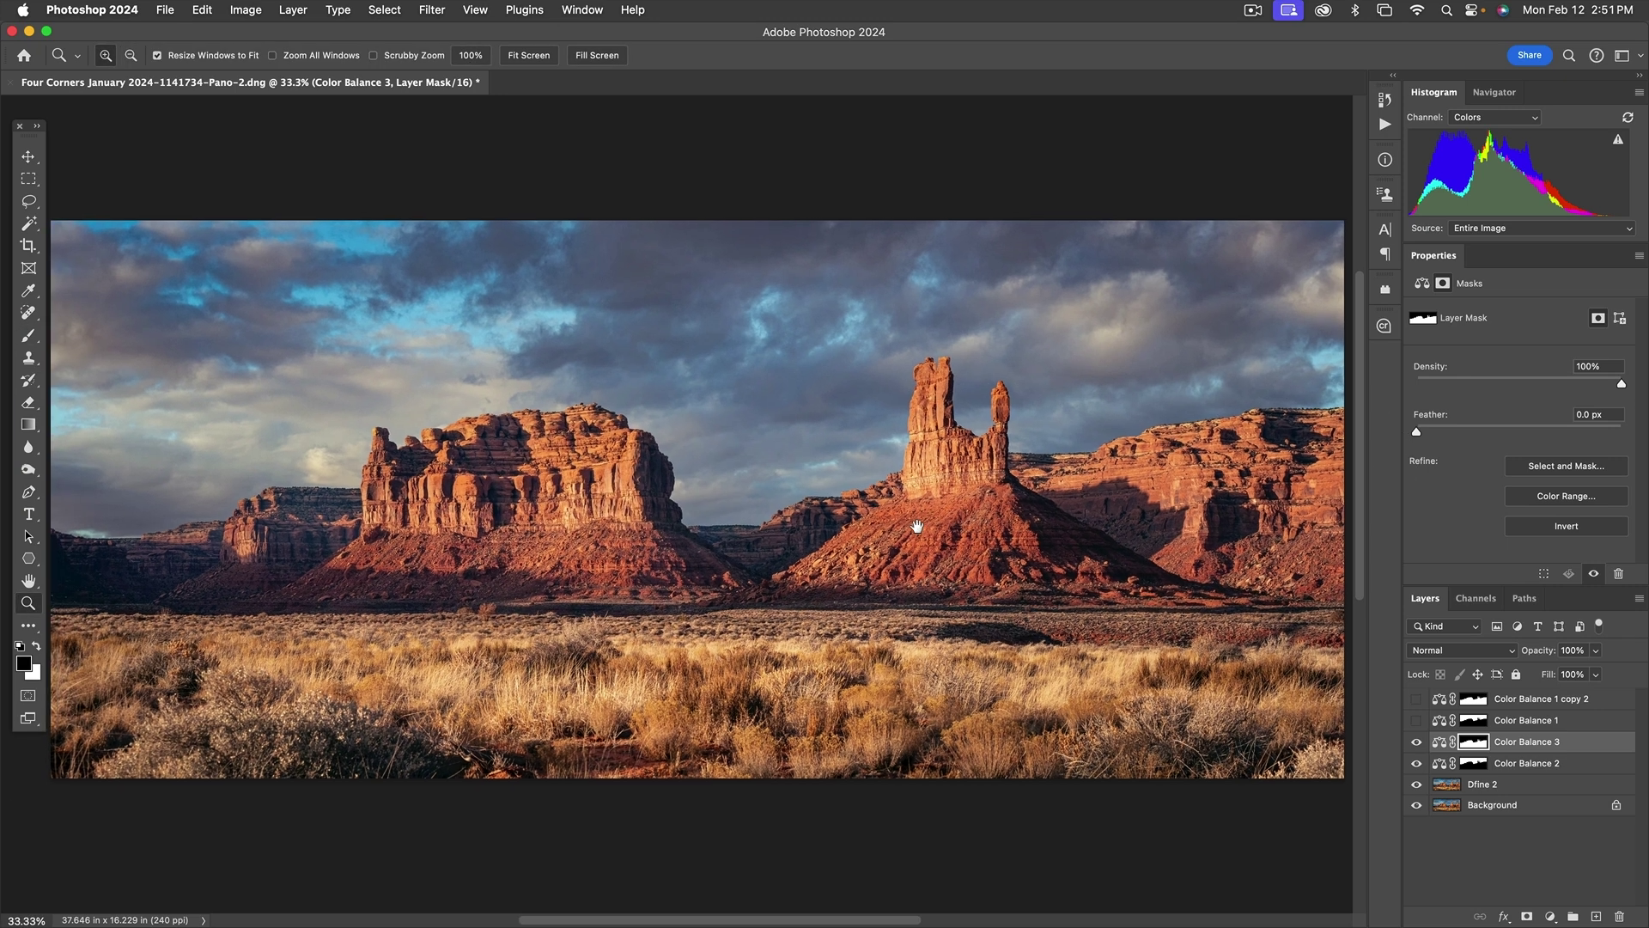
key("b")
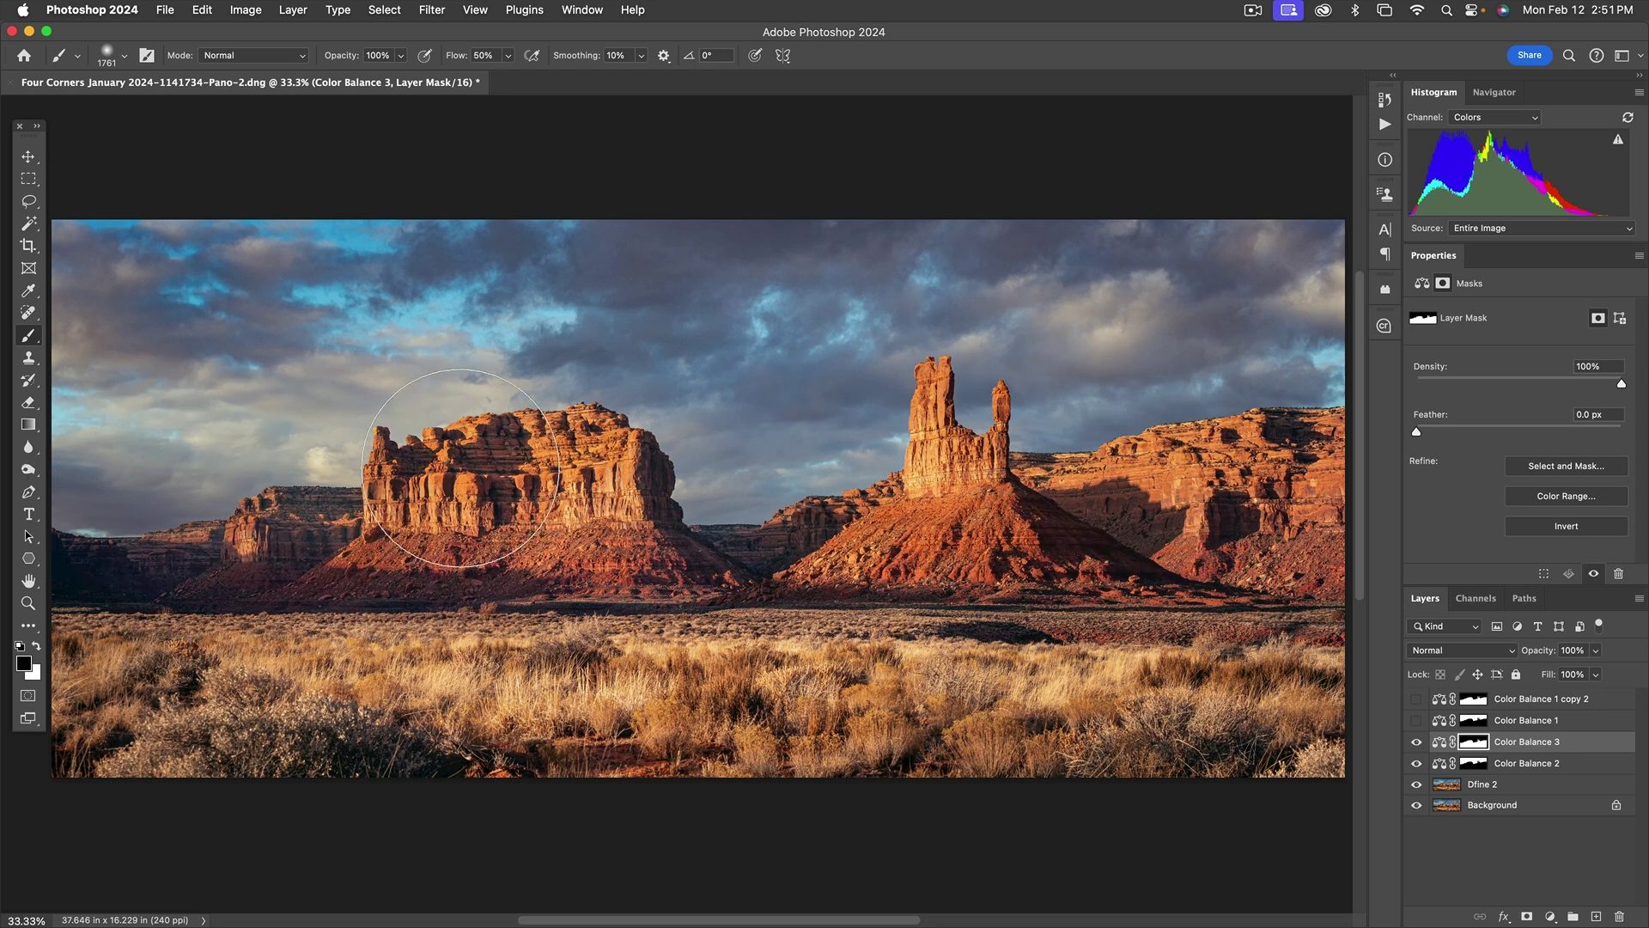
Paint black over the right cliff, grey spire and butte edges in Color Balance 3's mask, then set full strength.
mouse_move(1246, 438)
left_mouse_down()
mouse_move(1226, 515)
mouse_move(1288, 460)
mouse_move(1270, 515)
mouse_move(1226, 551)
mouse_move(1228, 517)
mouse_move(1207, 496)
mouse_move(1194, 506)
left_mouse_up()
left_click(1474, 742, "alt")
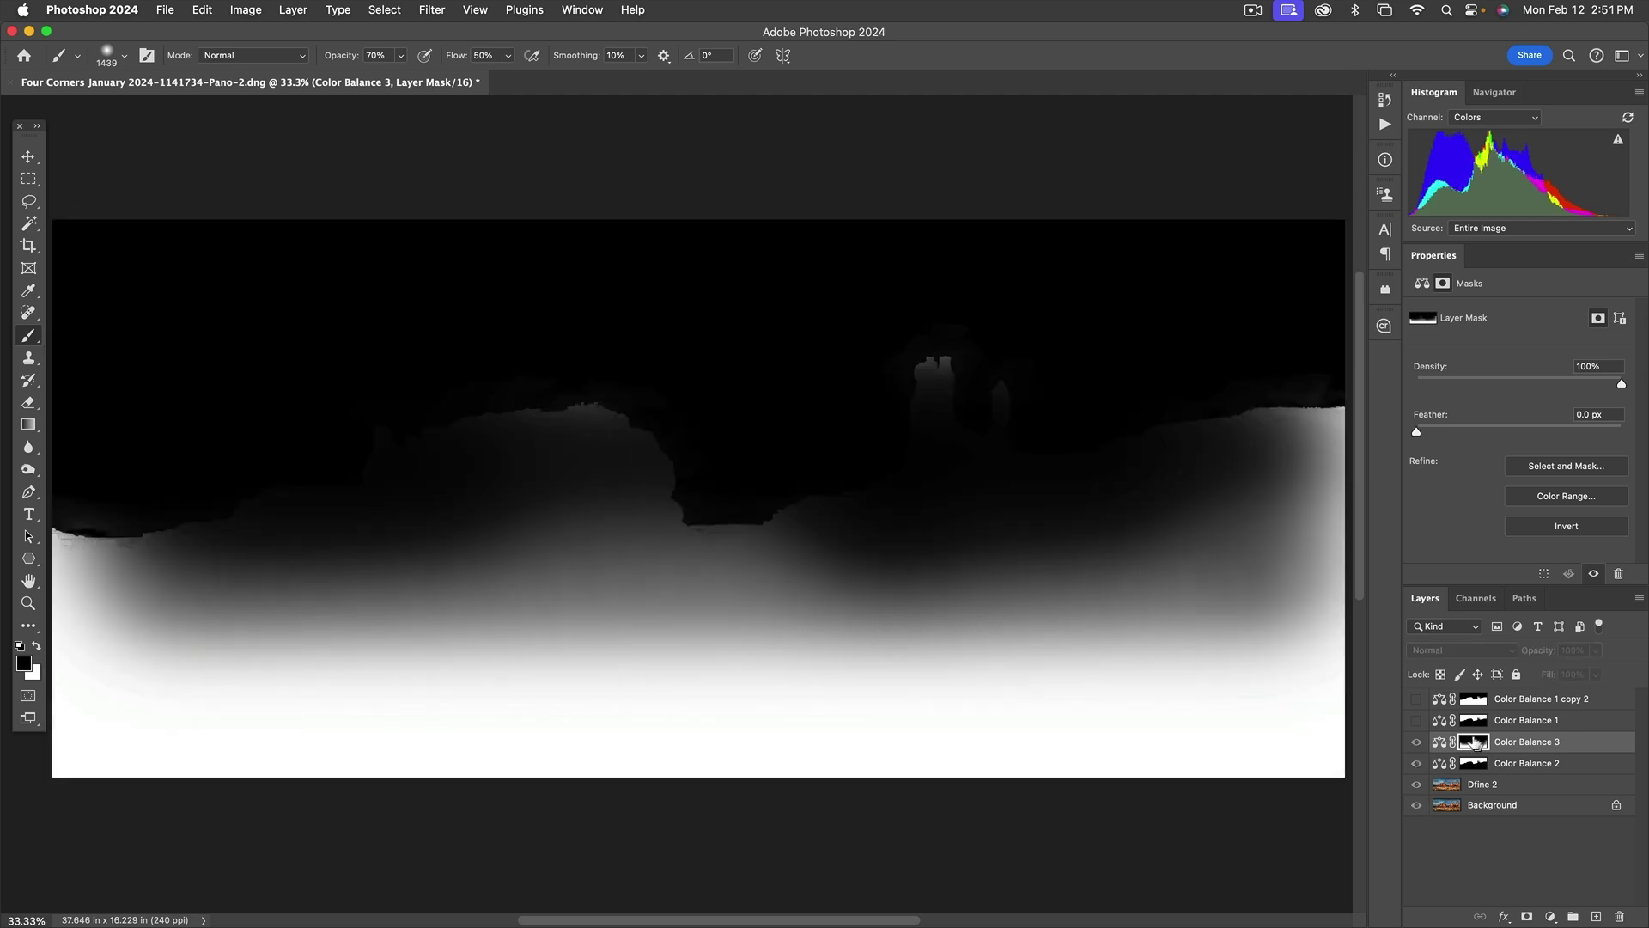
left_click(937, 361)
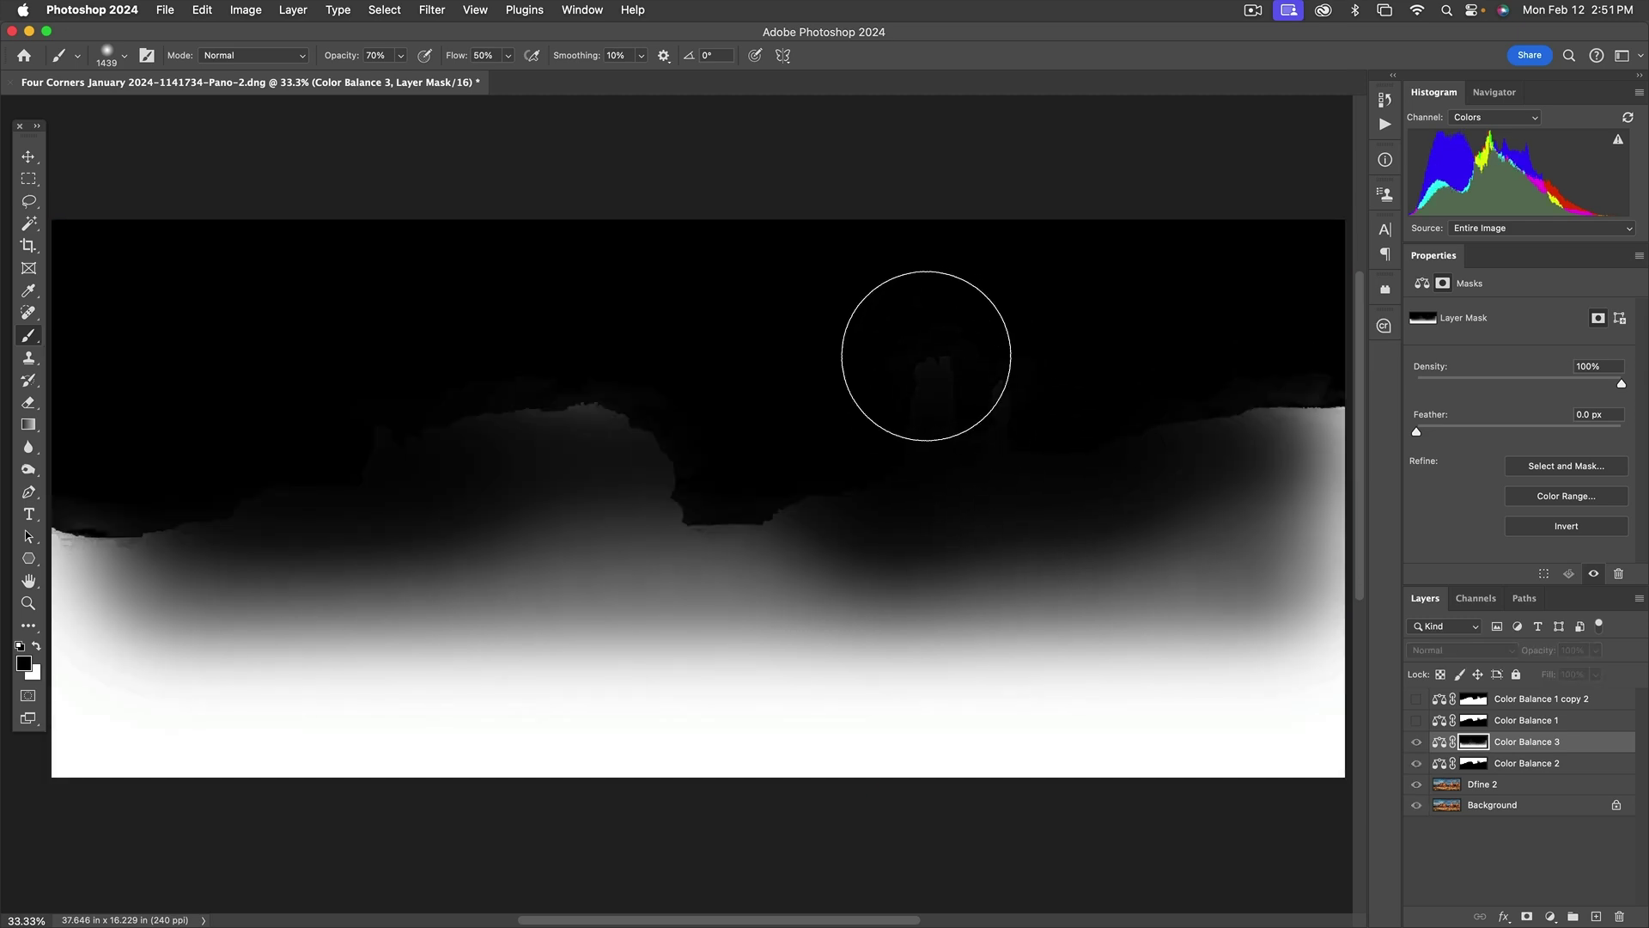
mouse_move(584, 378)
left_mouse_down()
mouse_move(552, 368)
mouse_move(577, 394)
mouse_move(725, 364)
mouse_move(678, 381)
left_mouse_up()
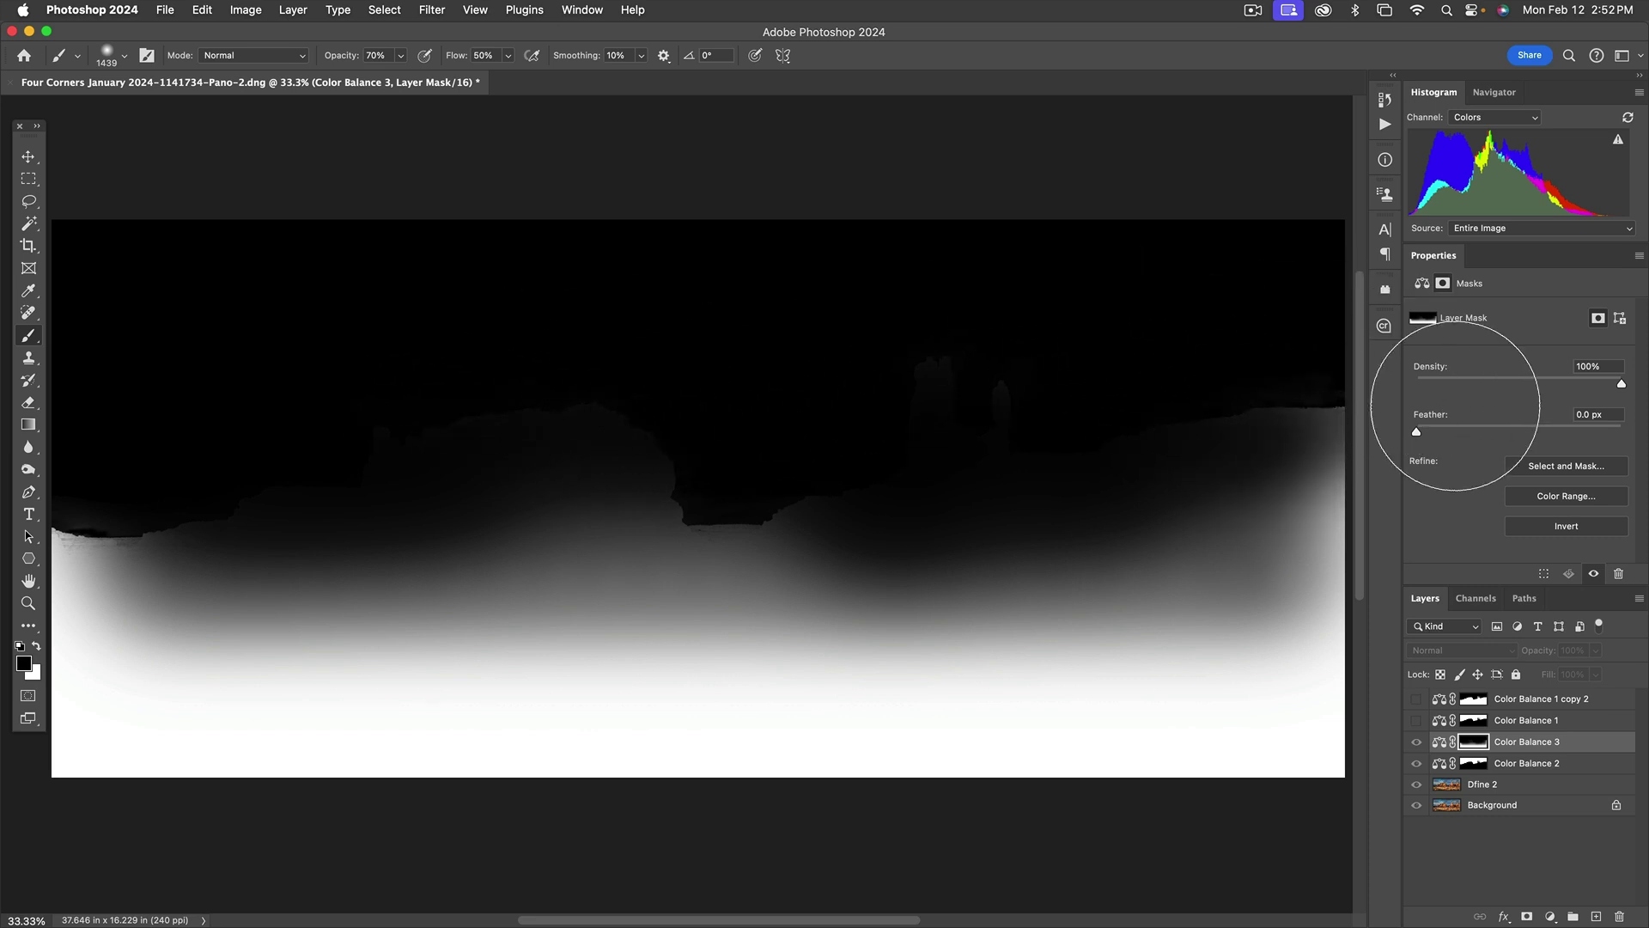
mouse_move(1280, 394)
left_mouse_down()
mouse_move(1247, 422)
mouse_move(1328, 431)
mouse_move(1342, 455)
mouse_move(1302, 471)
mouse_move(1357, 452)
mouse_move(1285, 414)
mouse_move(1308, 410)
mouse_move(1185, 397)
left_mouse_up()
key("0")
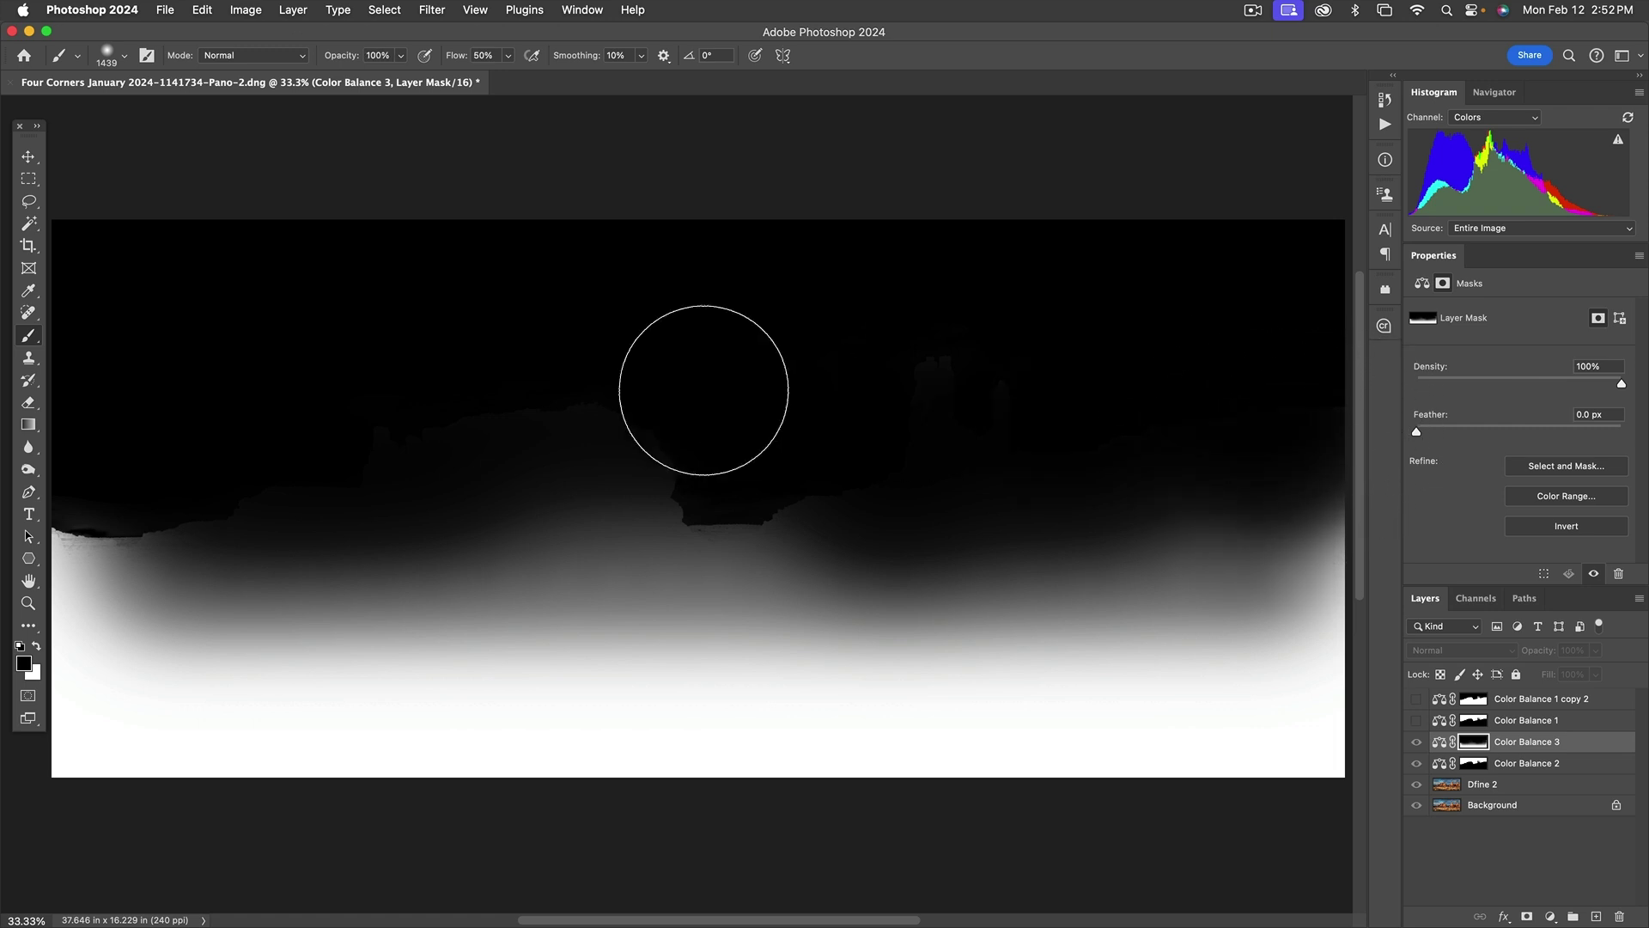
Return to the colour panorama and compare it with Color Balance 3 hidden and shown.
left_click(1439, 744)
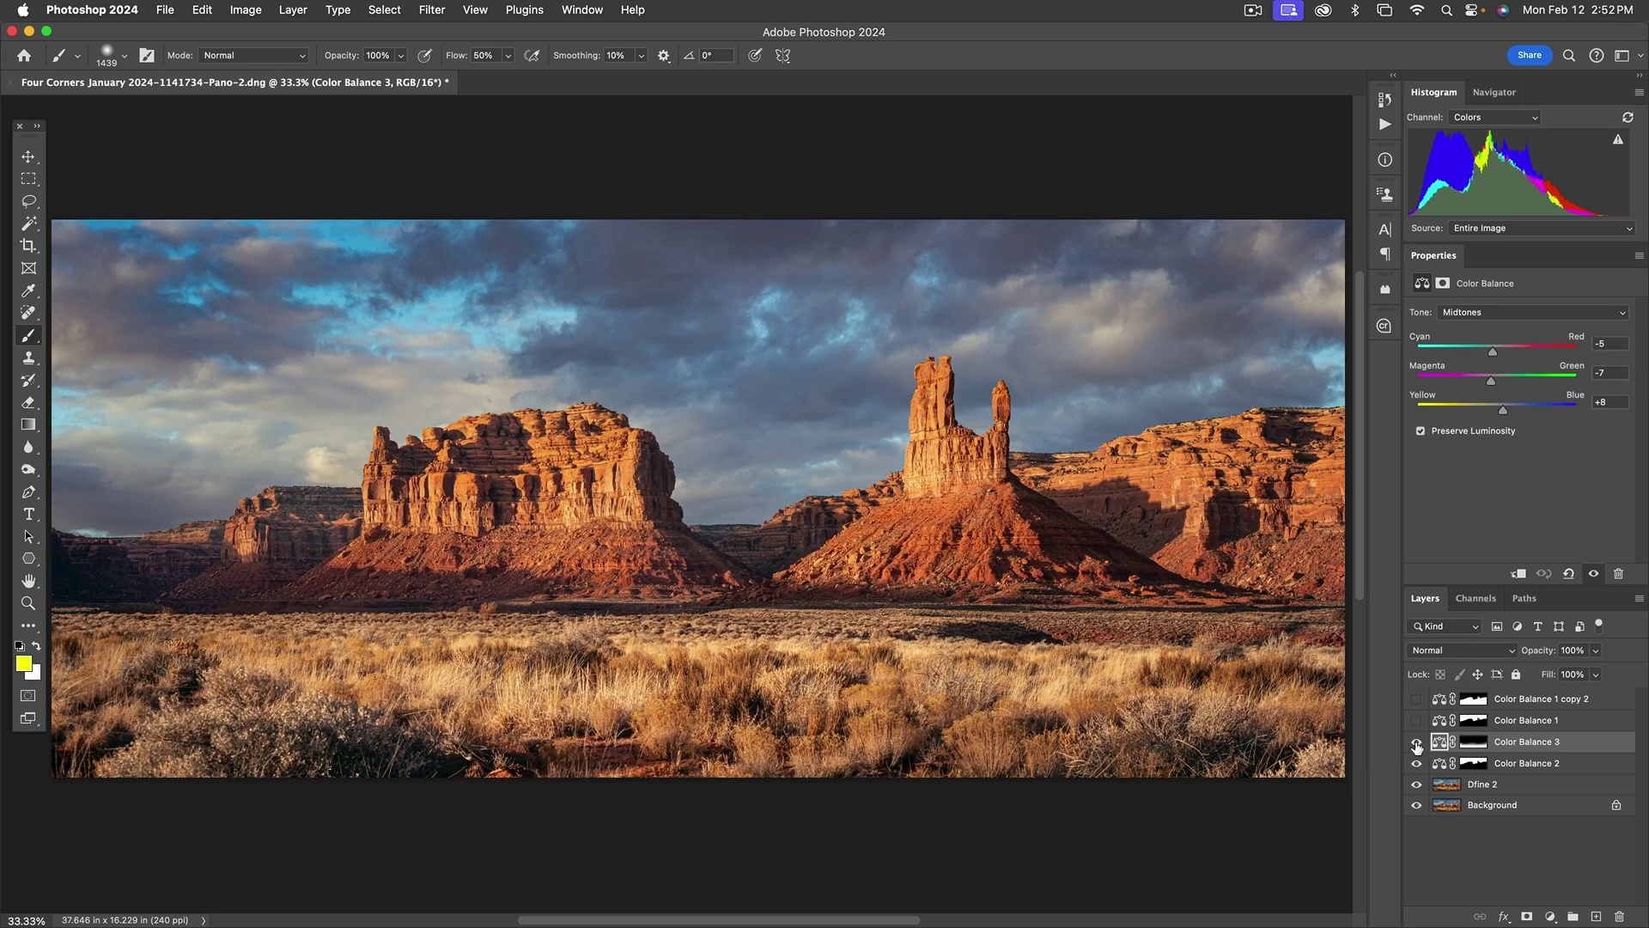
left_click(1416, 742)
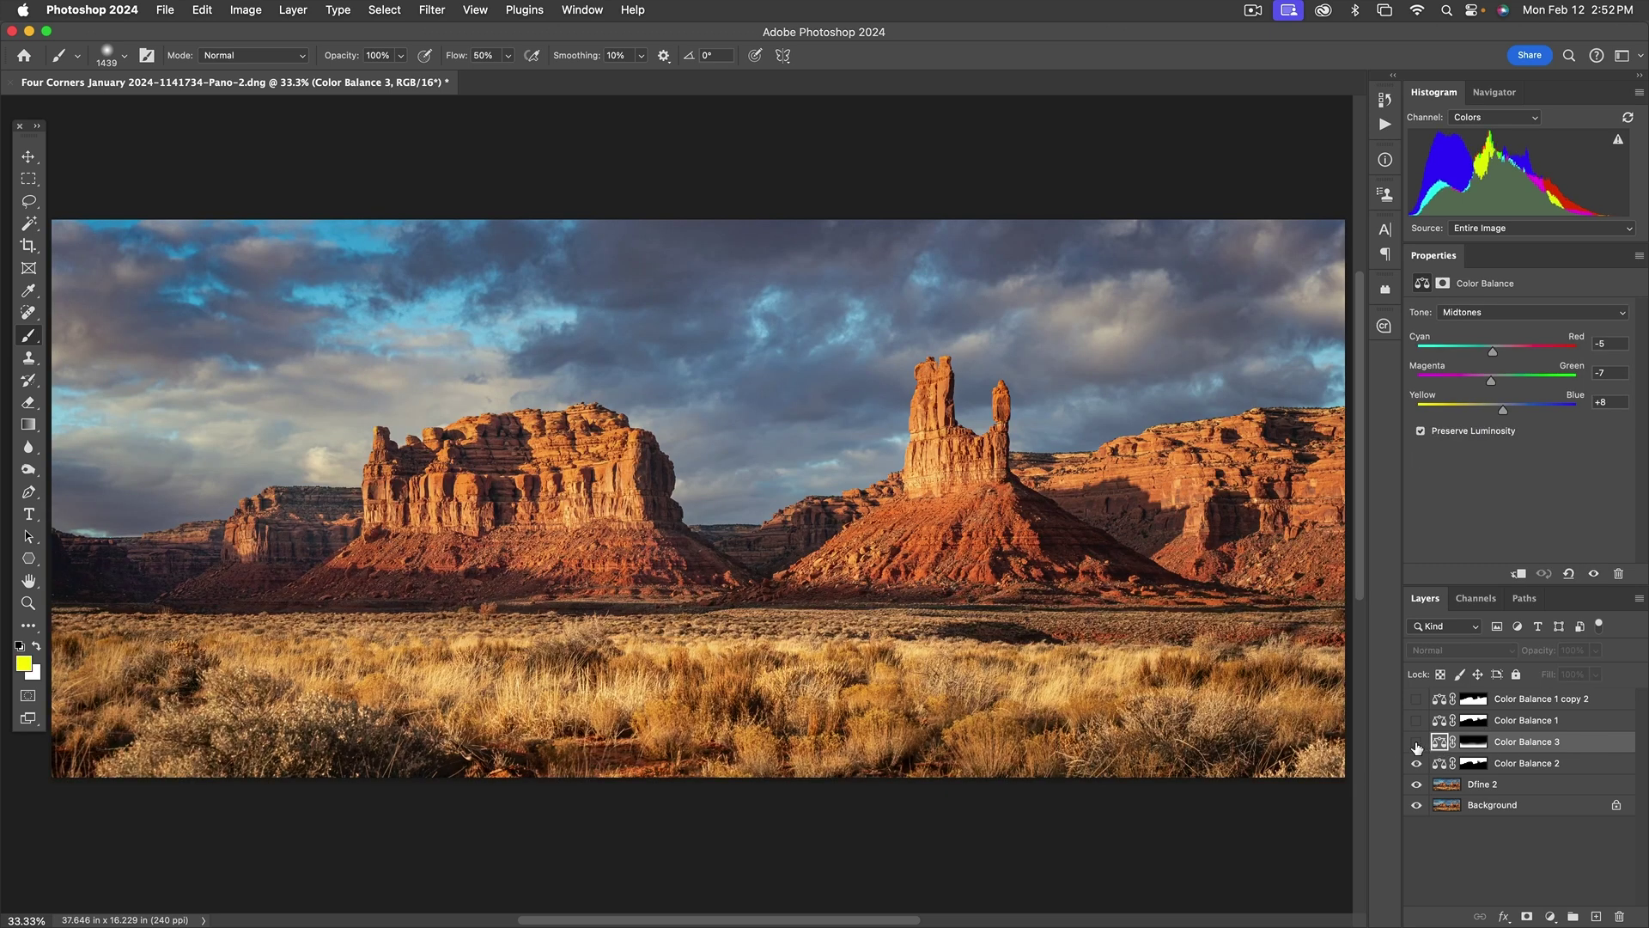
left_click(1416, 744)
left_click(1416, 744)
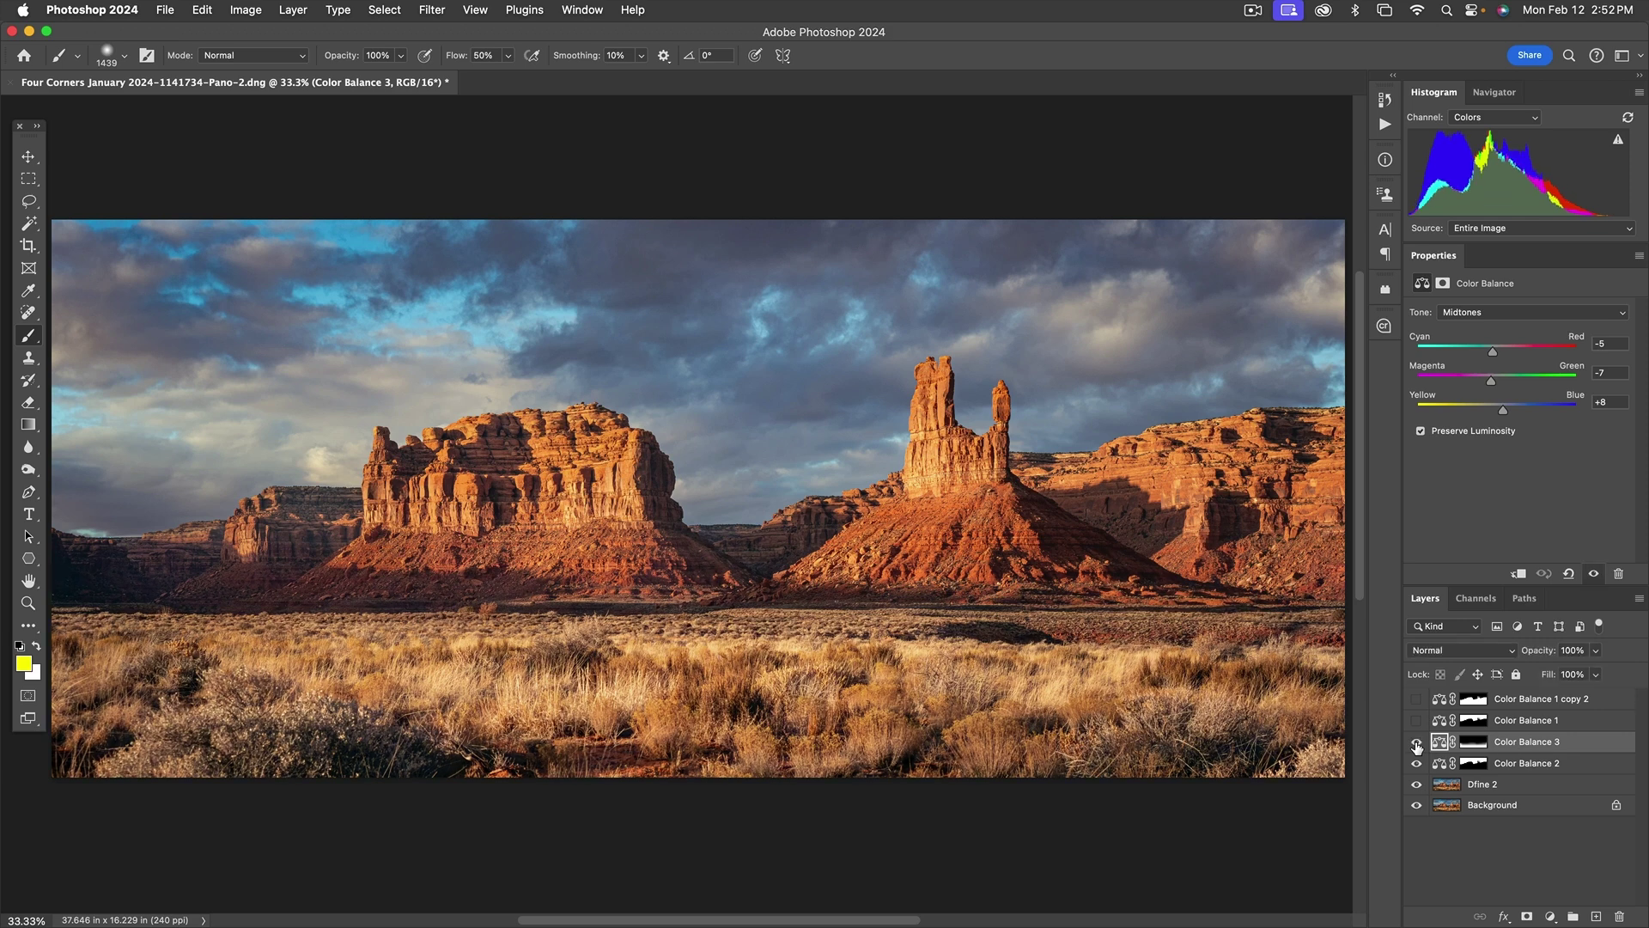
left_click(1416, 744)
left_click(1417, 743)
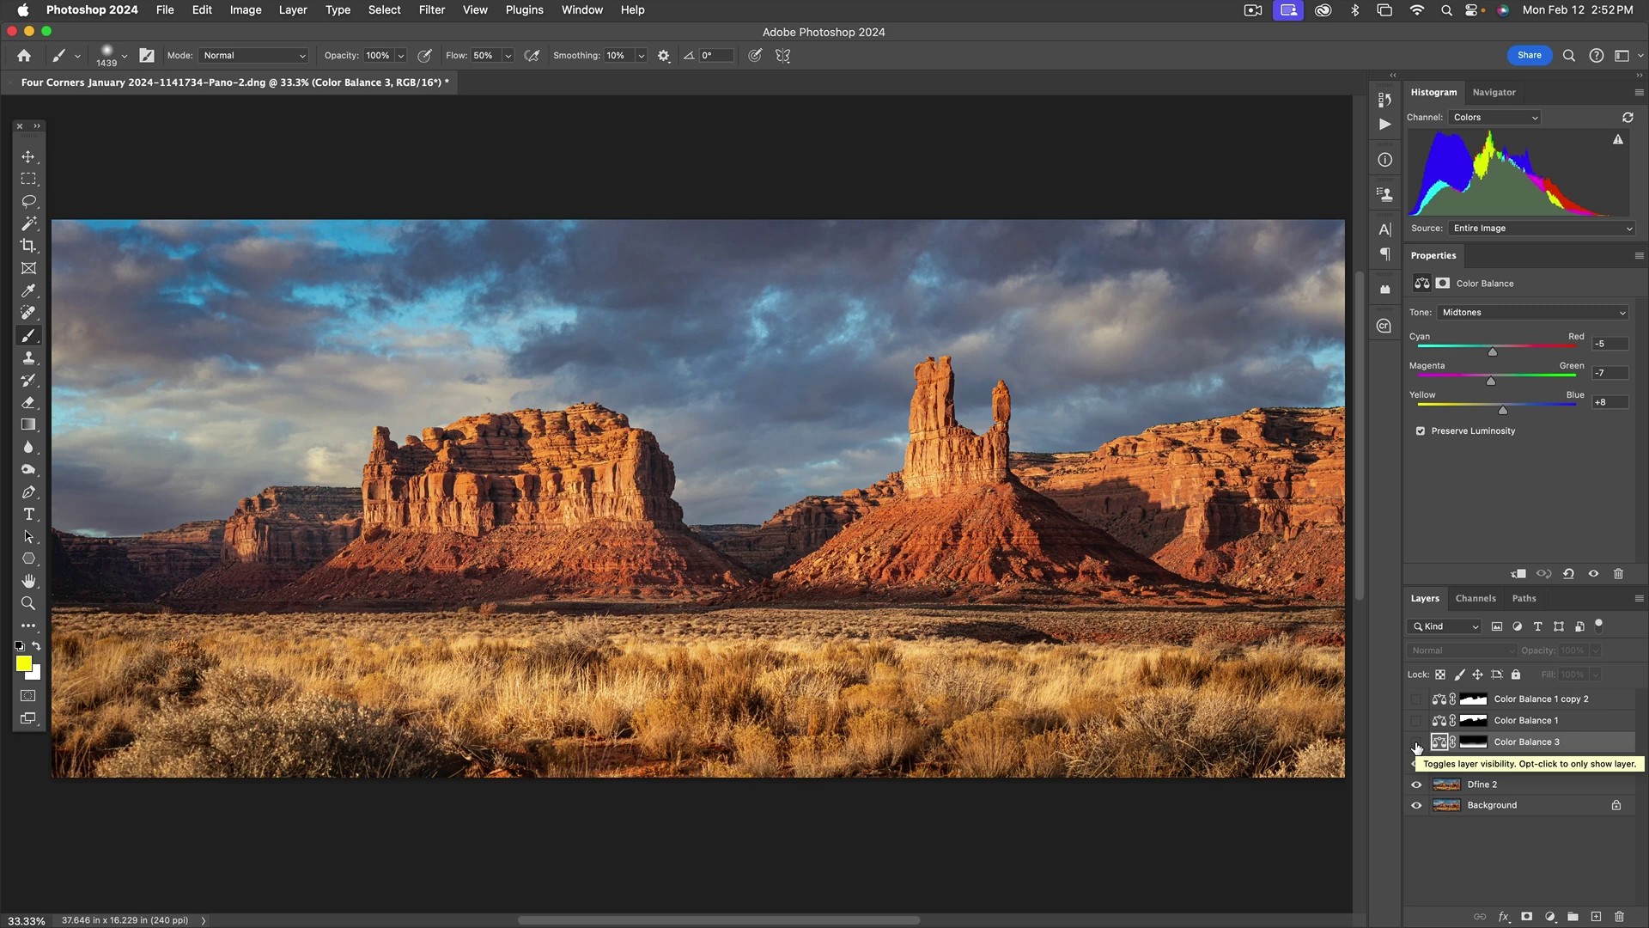
left_click(1416, 744)
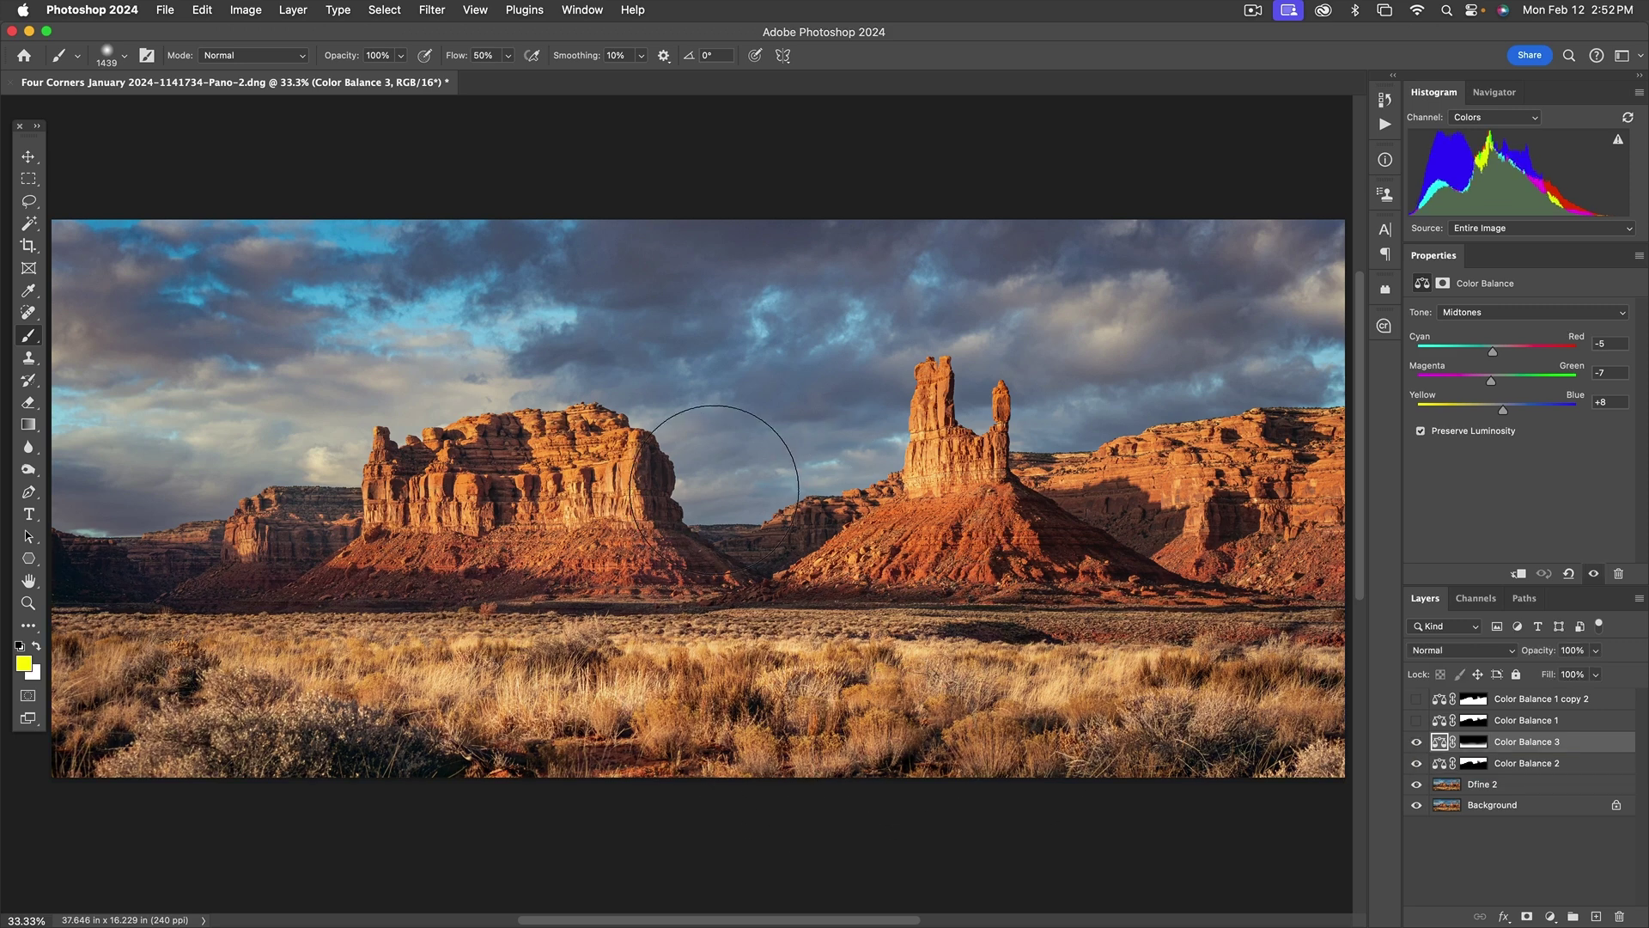
Compare the panorama with Color Balance 2 and 3 both hidden, then show them again.
left_click(1416, 741)
left_click(1416, 763)
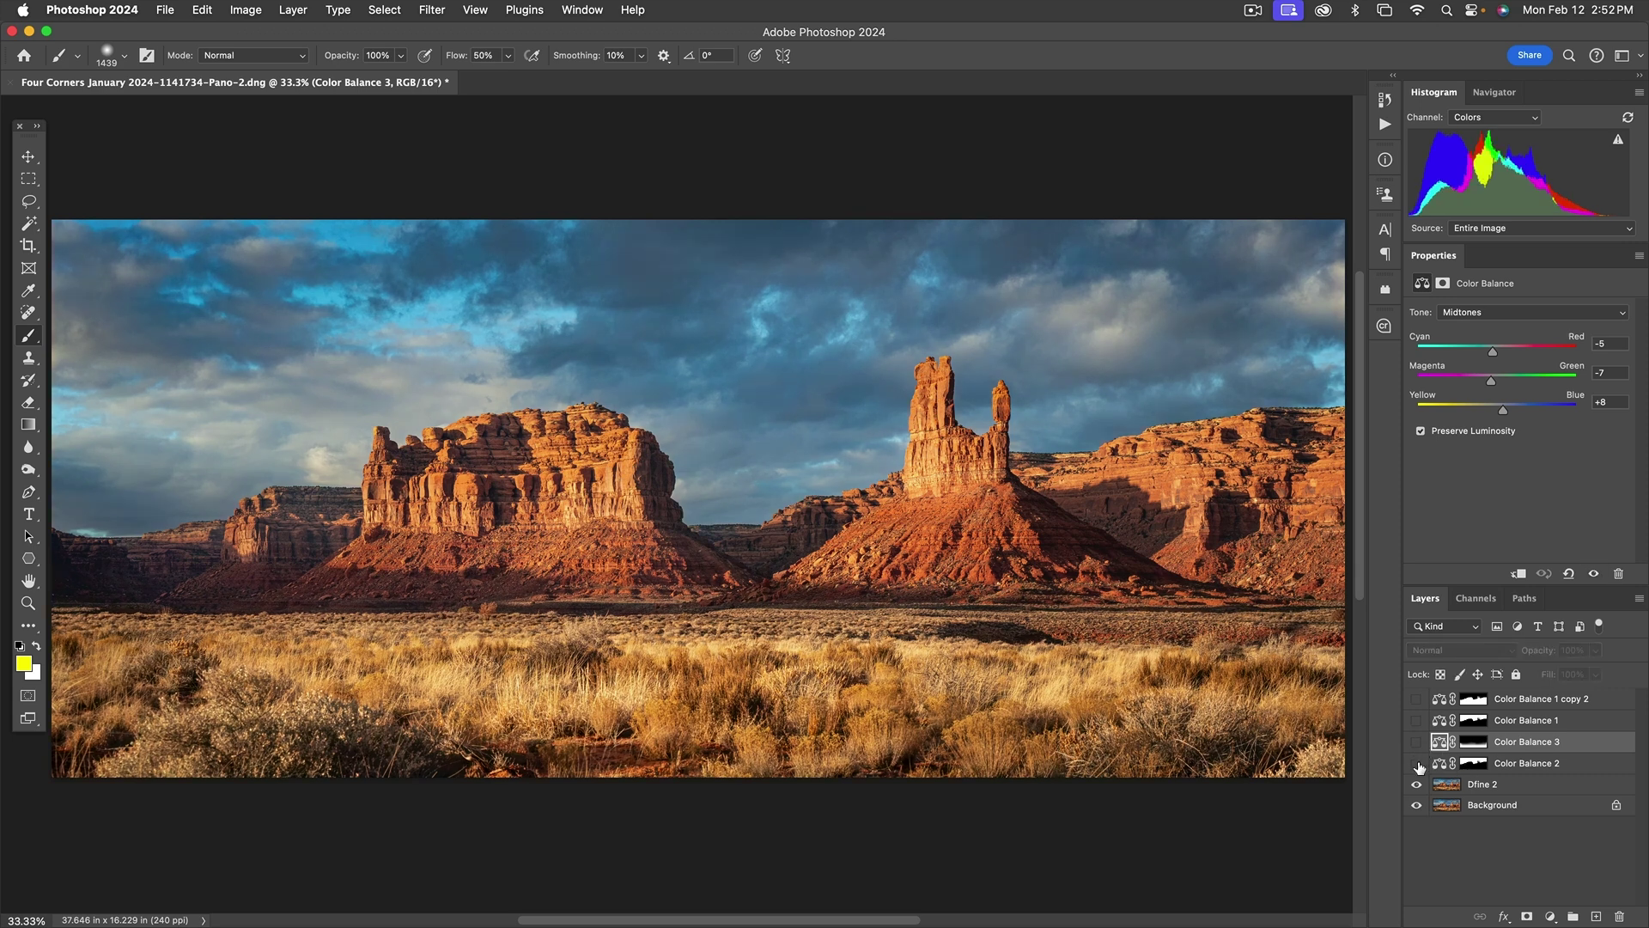
left_click(1416, 762)
left_click(1416, 741)
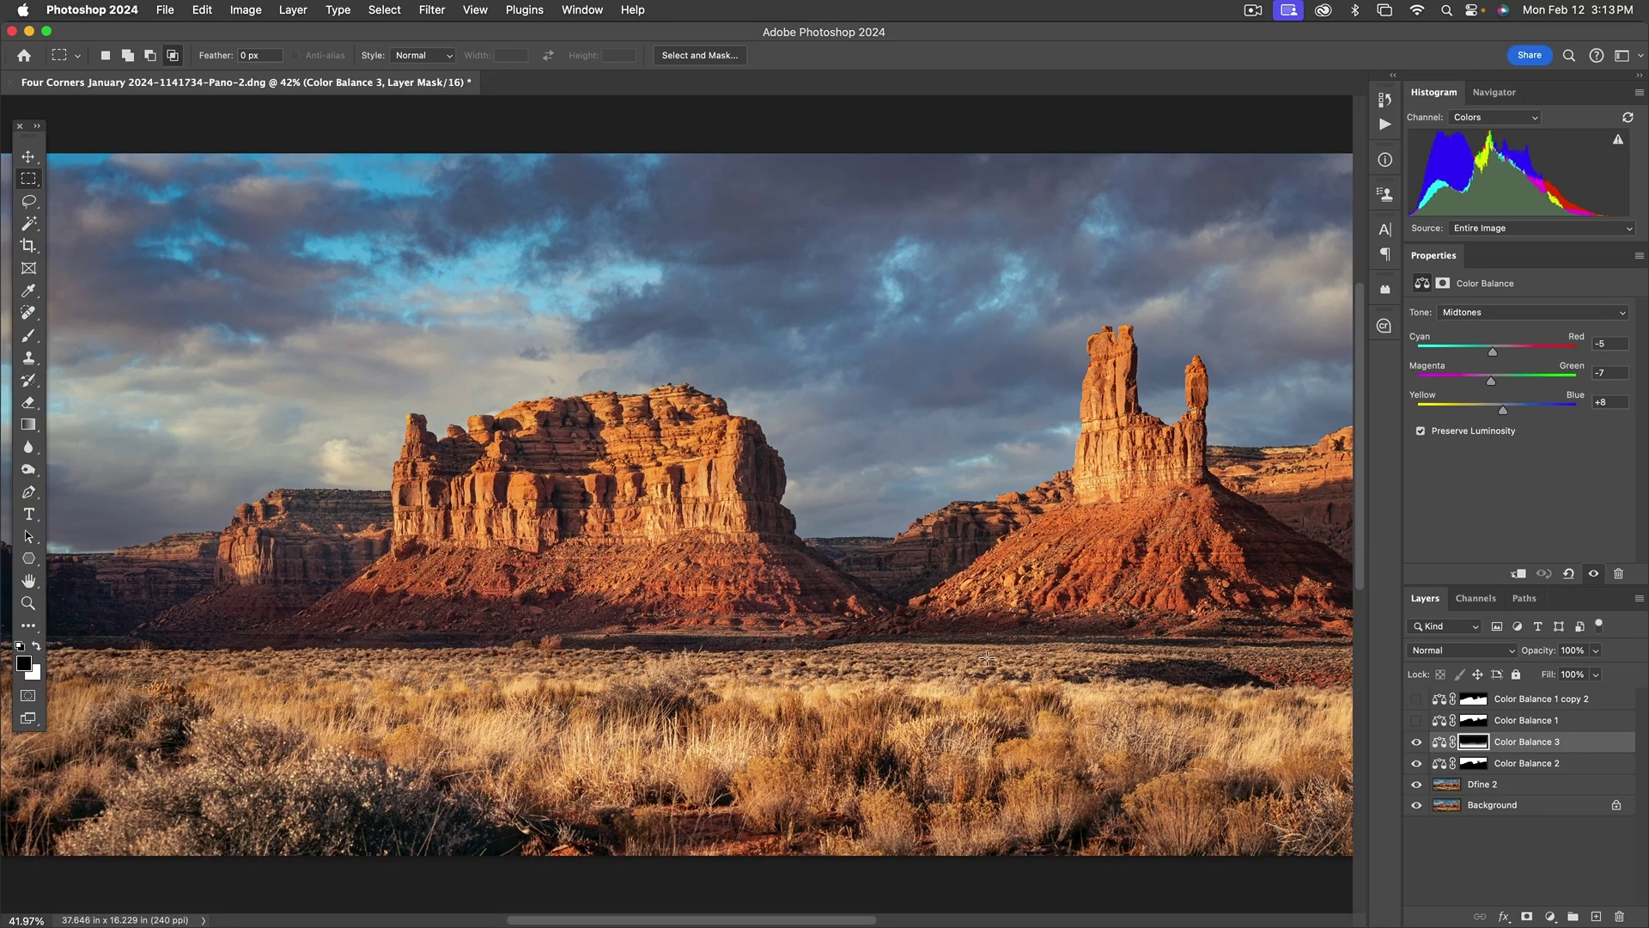
Add a Hue/Saturation adjustment layer with Saturation raised to +10.
left_click(1551, 917)
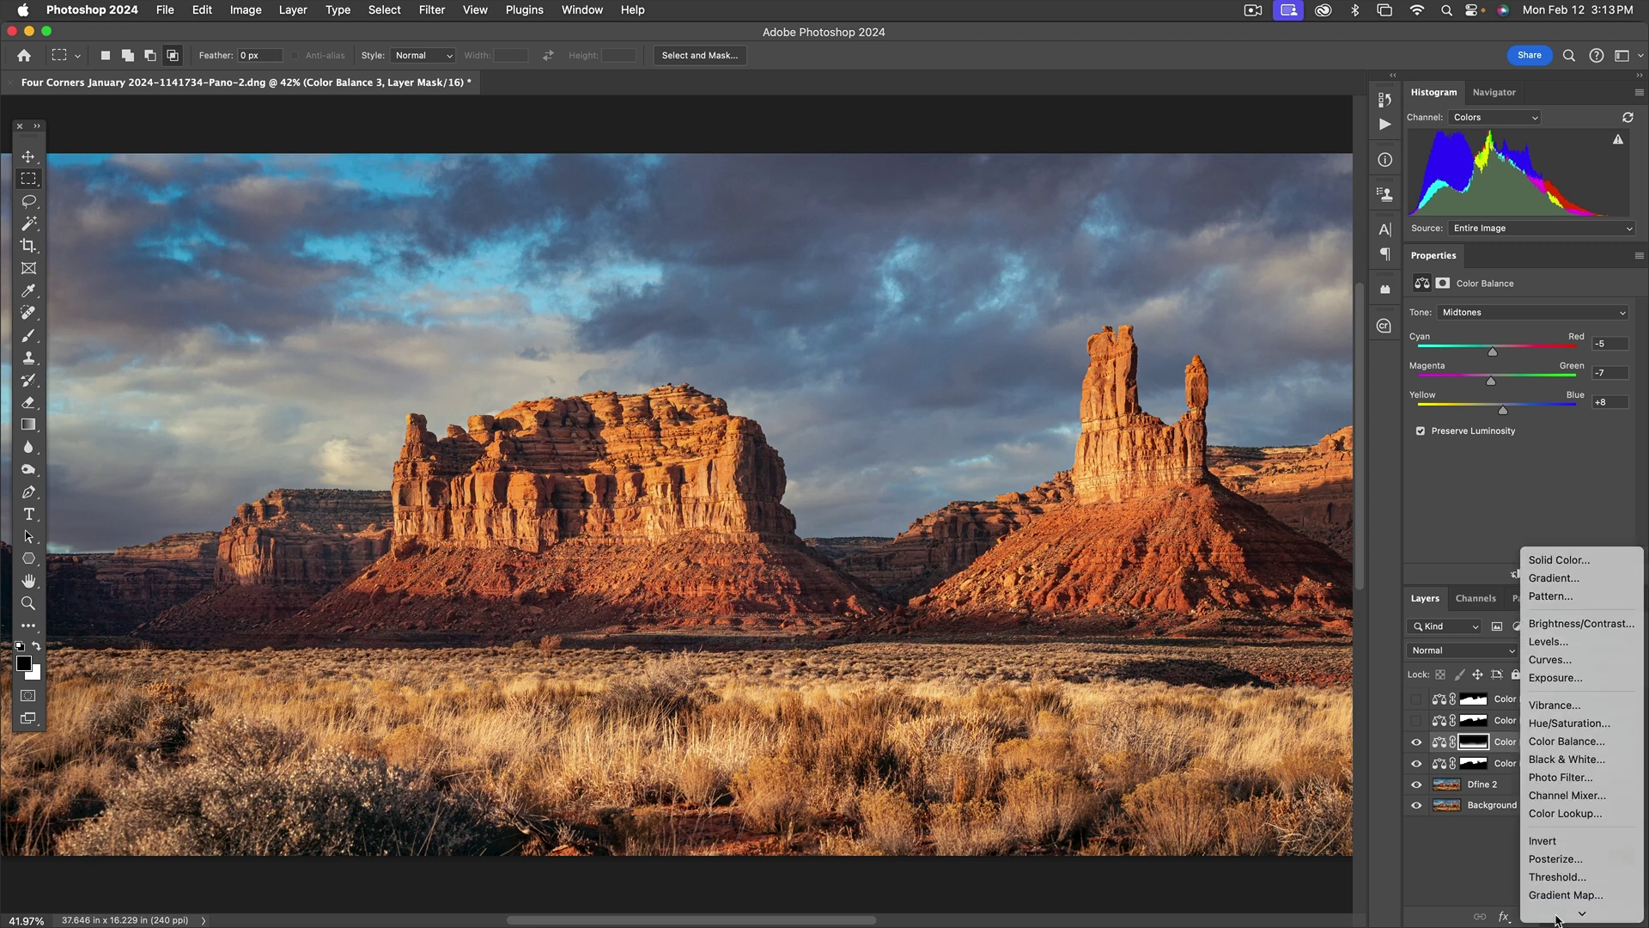
left_click(1553, 720)
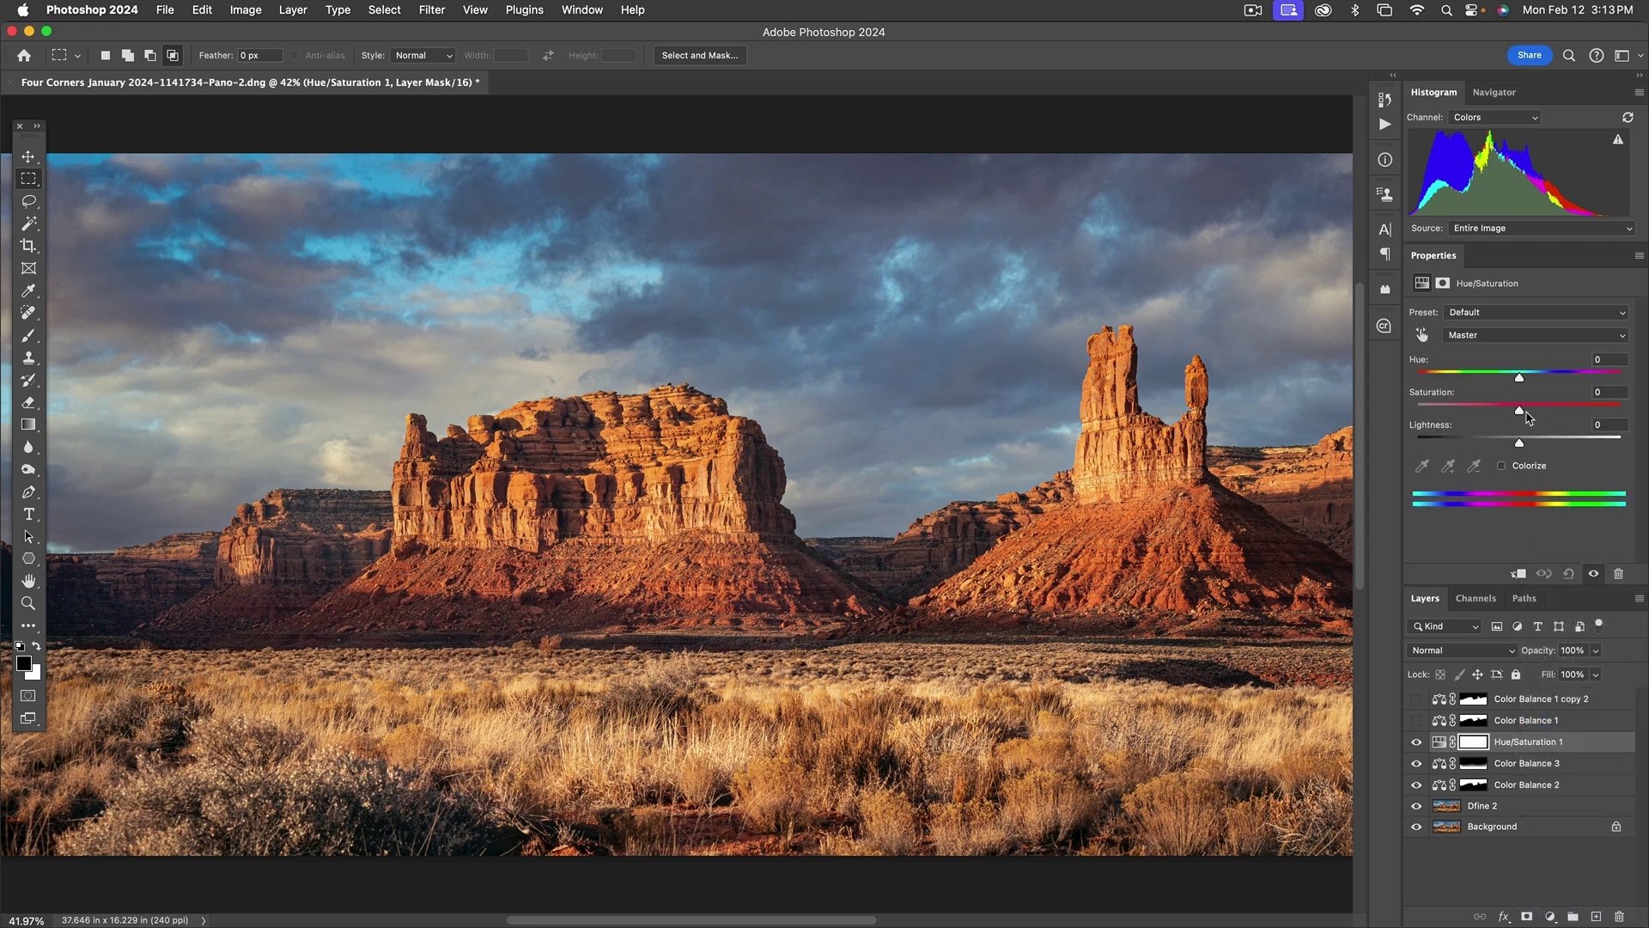
left_click_drag(1522, 415, 1531, 414)
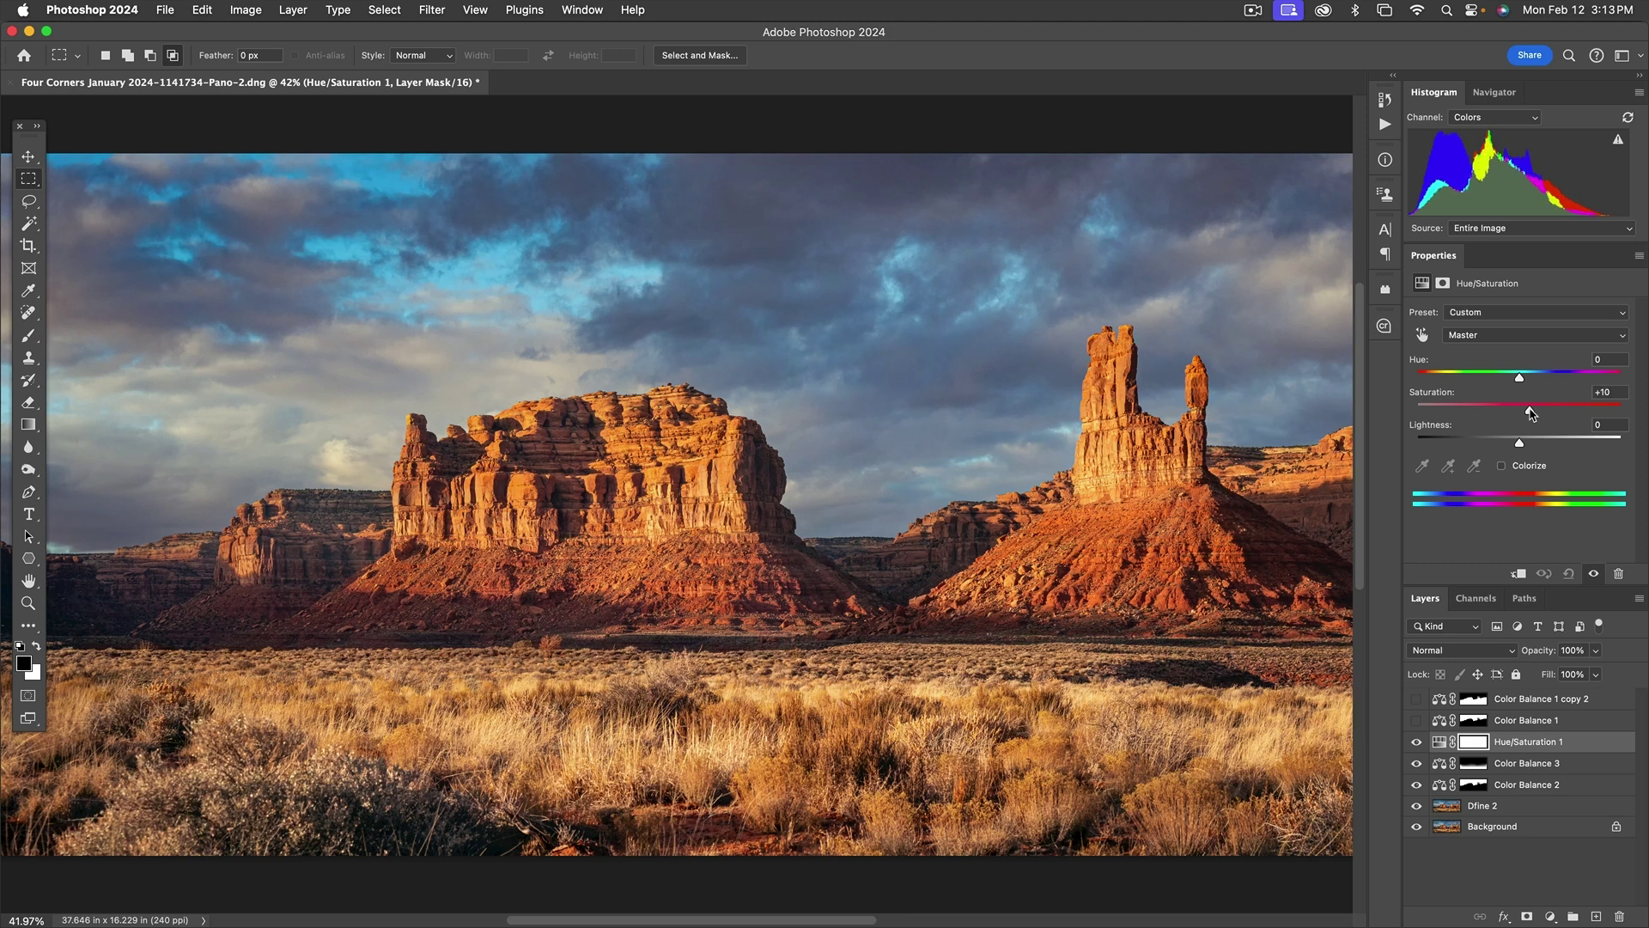
Compare the panorama with and without the saturation boost and colour balance layers, leaving all visible.
left_click(1416, 742)
left_click(1416, 742)
left_click(1416, 742)
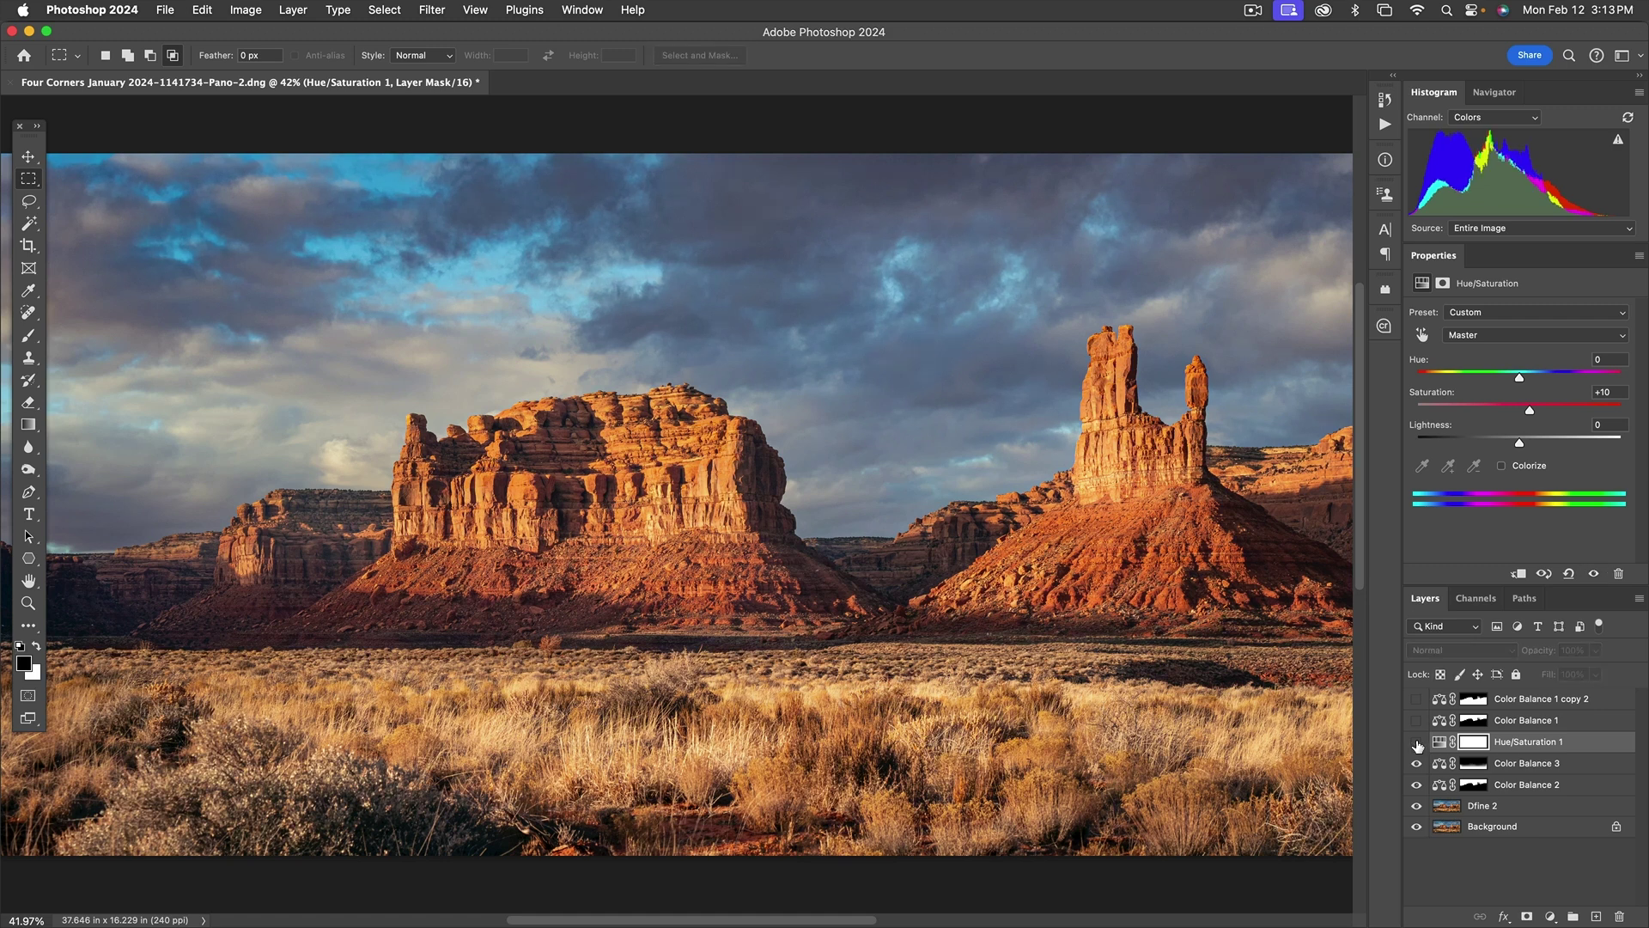
left_click(1417, 743)
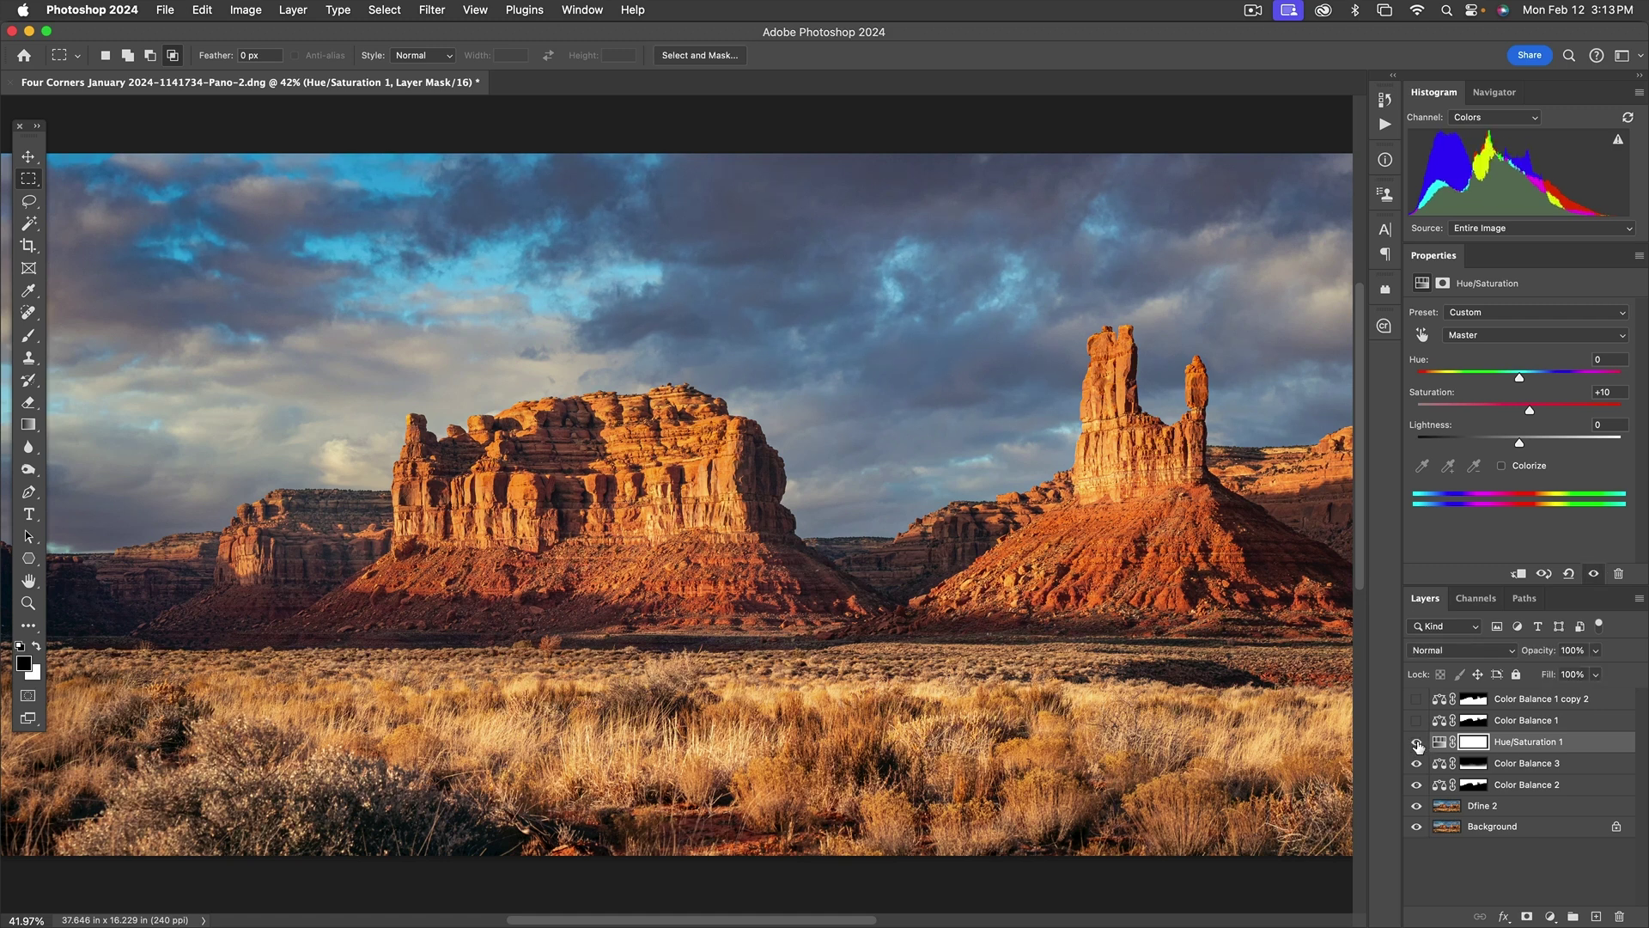
left_click_drag(1417, 744, 1417, 786)
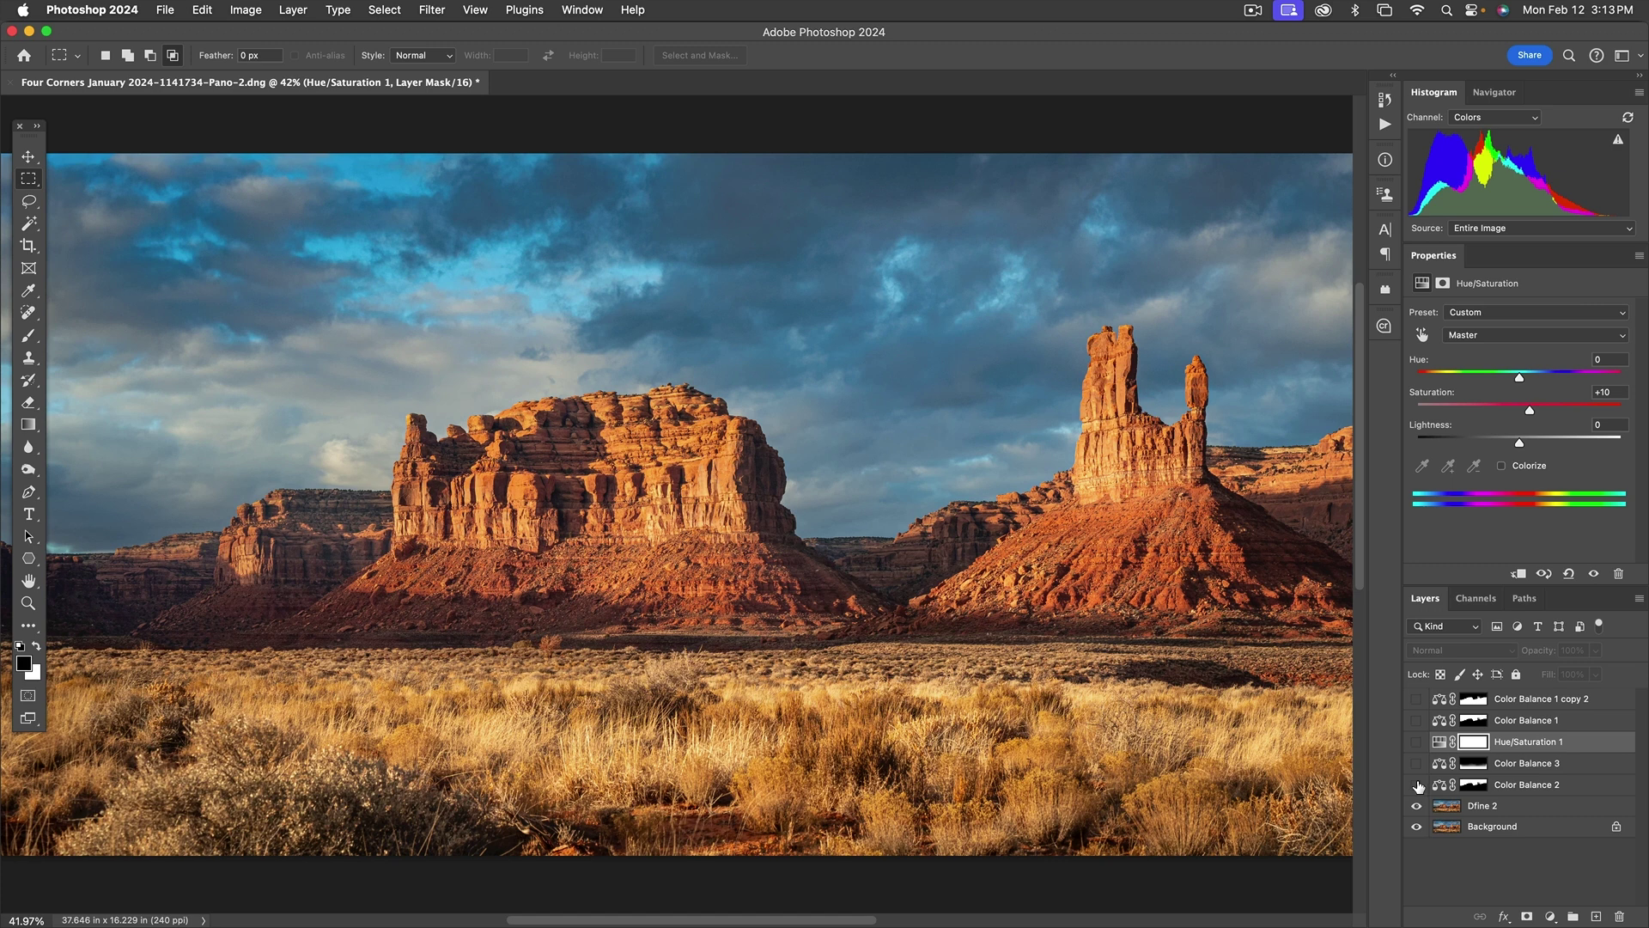
left_click_drag(1417, 785, 1415, 744)
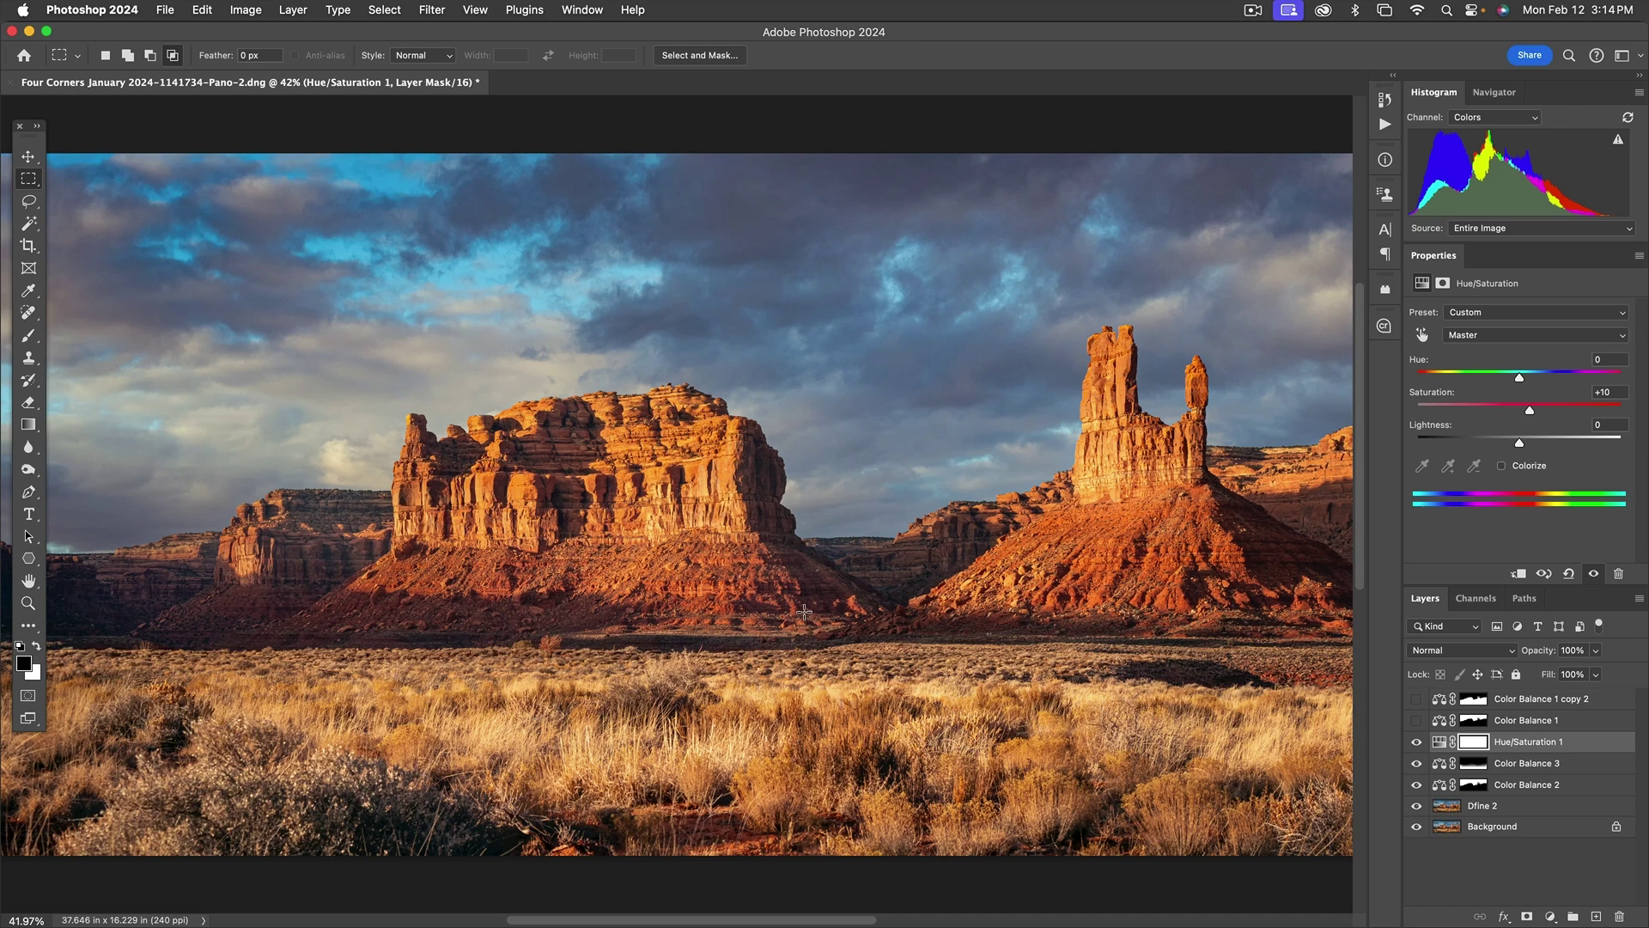
scroll(1039, 670, "down", 3)
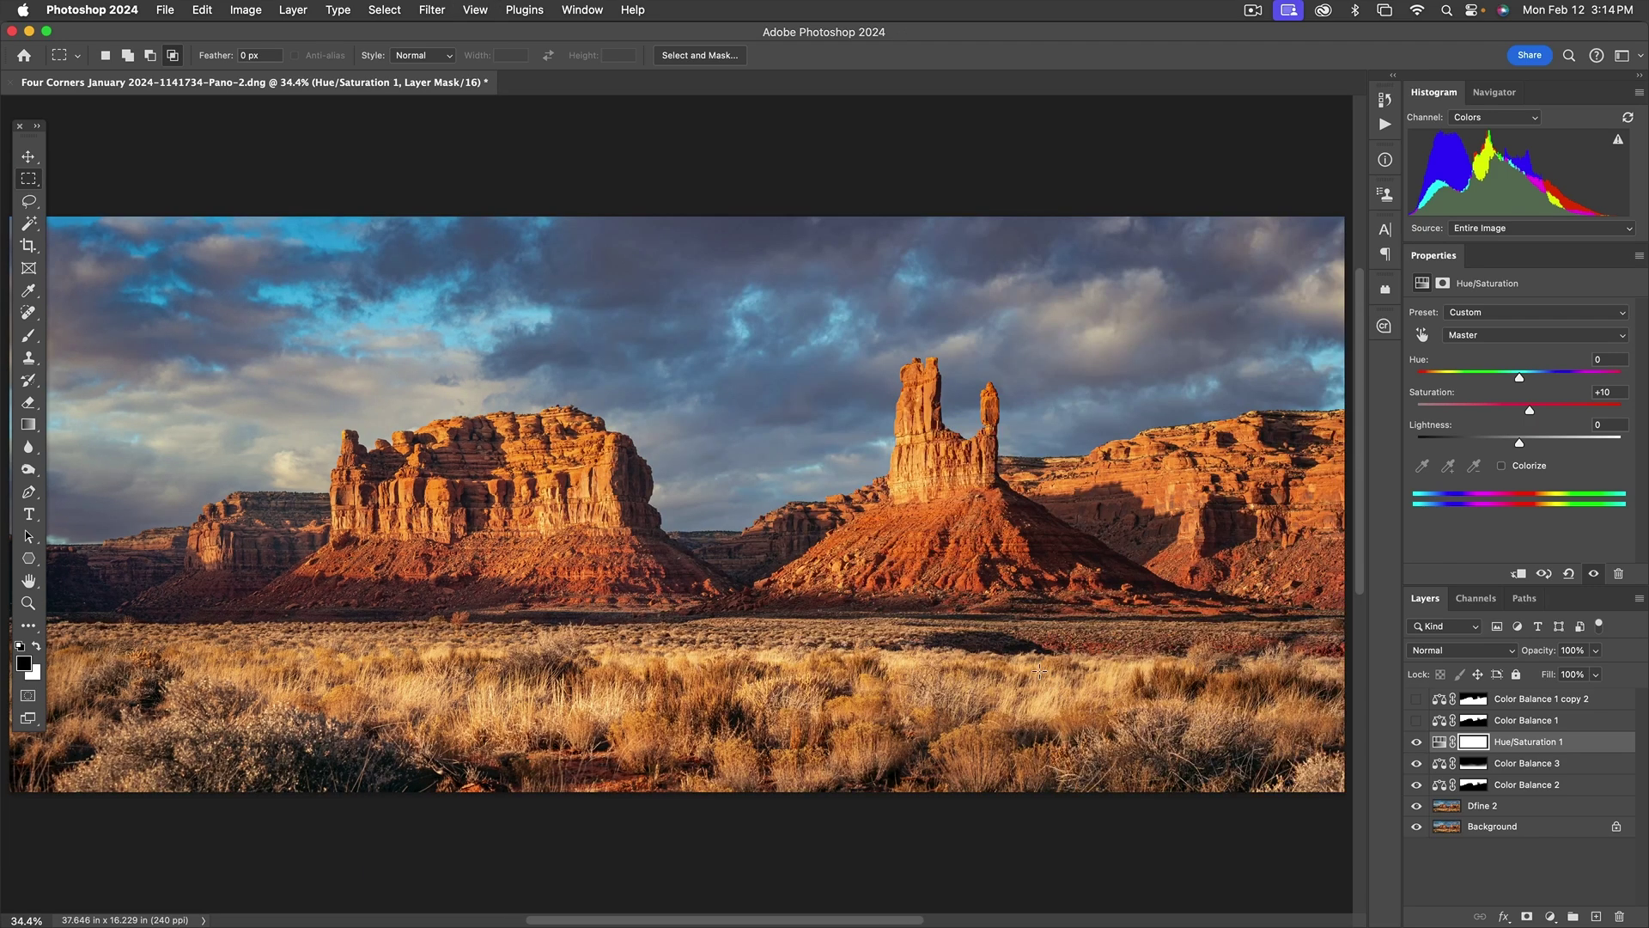